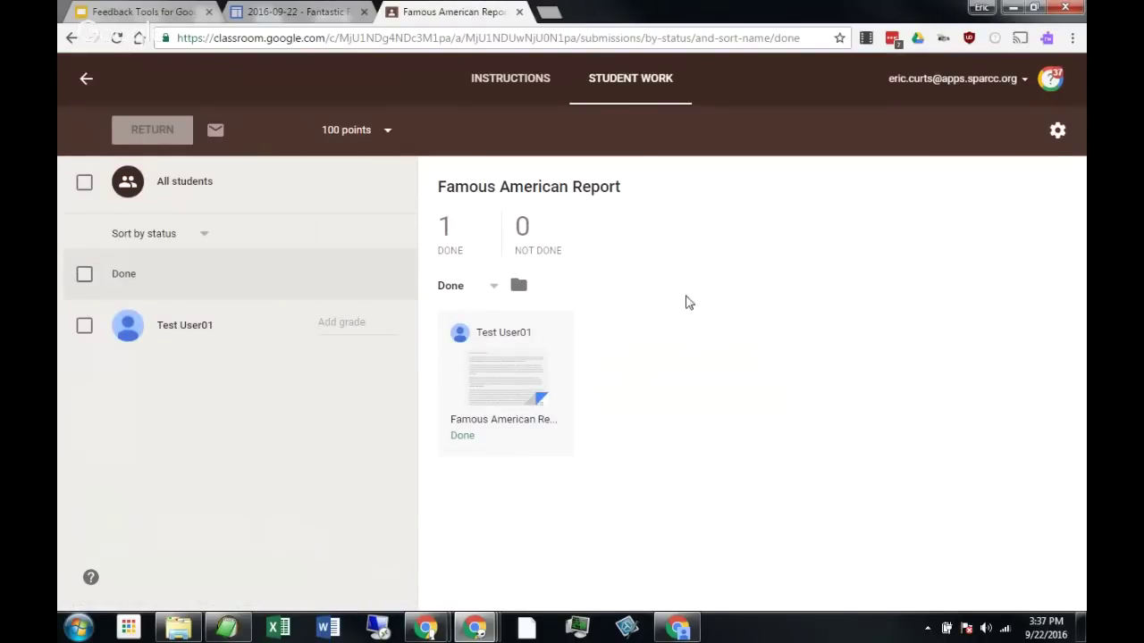
# Open the student's George Washington Famous American Report submission in a new tab.
pyautogui.click(501, 373)
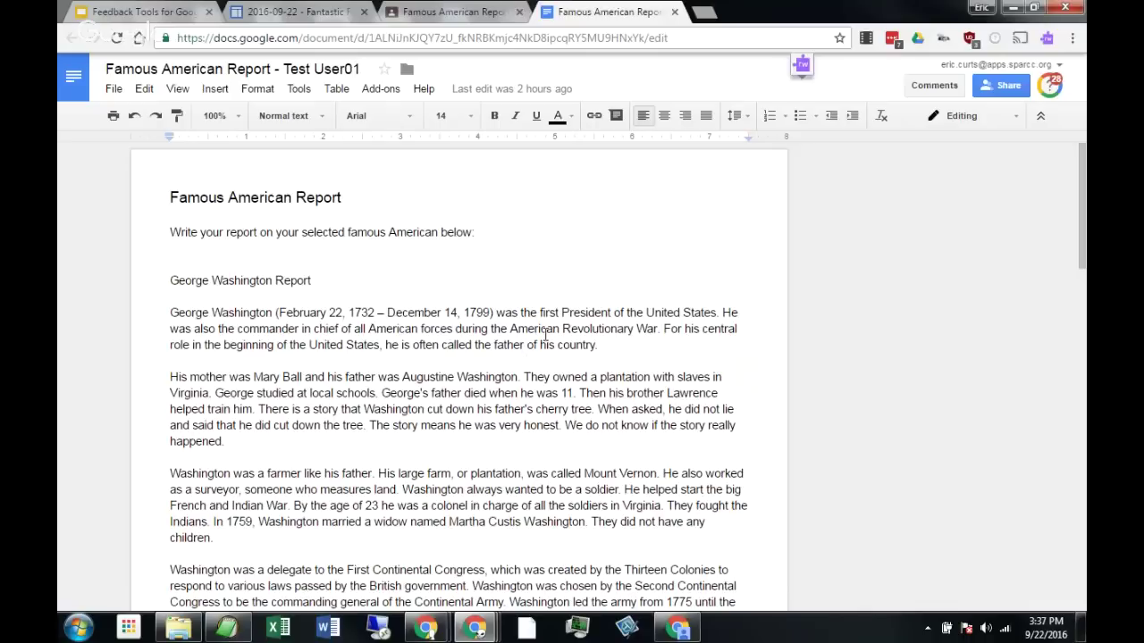
# Scroll through the loaded report, check the Classroom Student Work tab, then return to the Doc.
pyautogui.scroll(-1, 549, 334)
pyautogui.scroll(1, 549, 346)
pyautogui.click(461, 20)
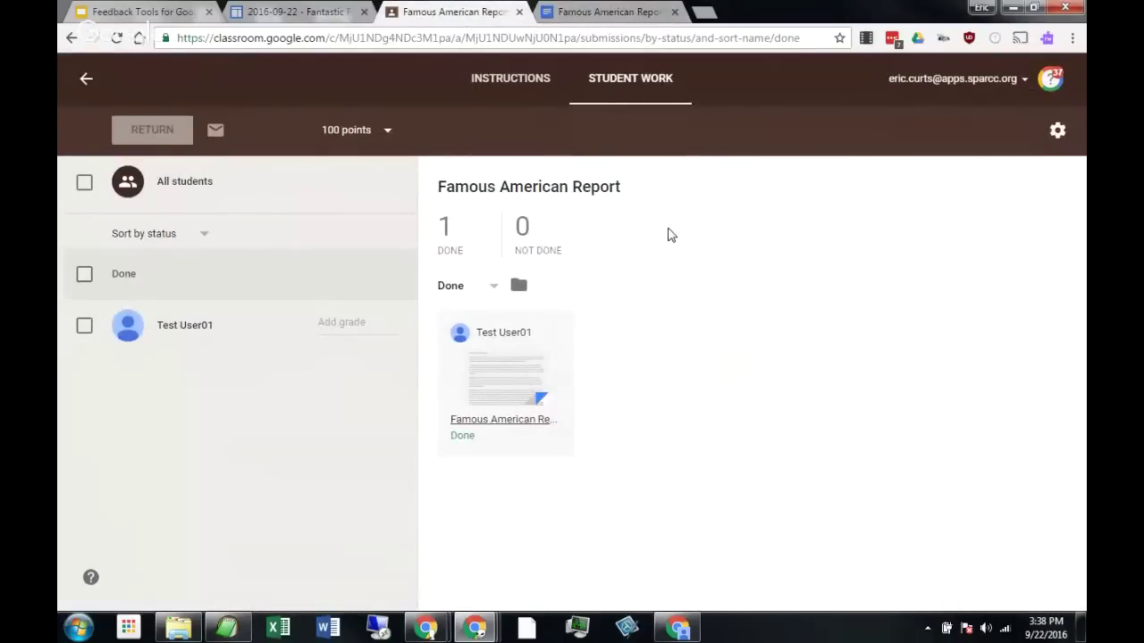
pyautogui.click(635, 15)
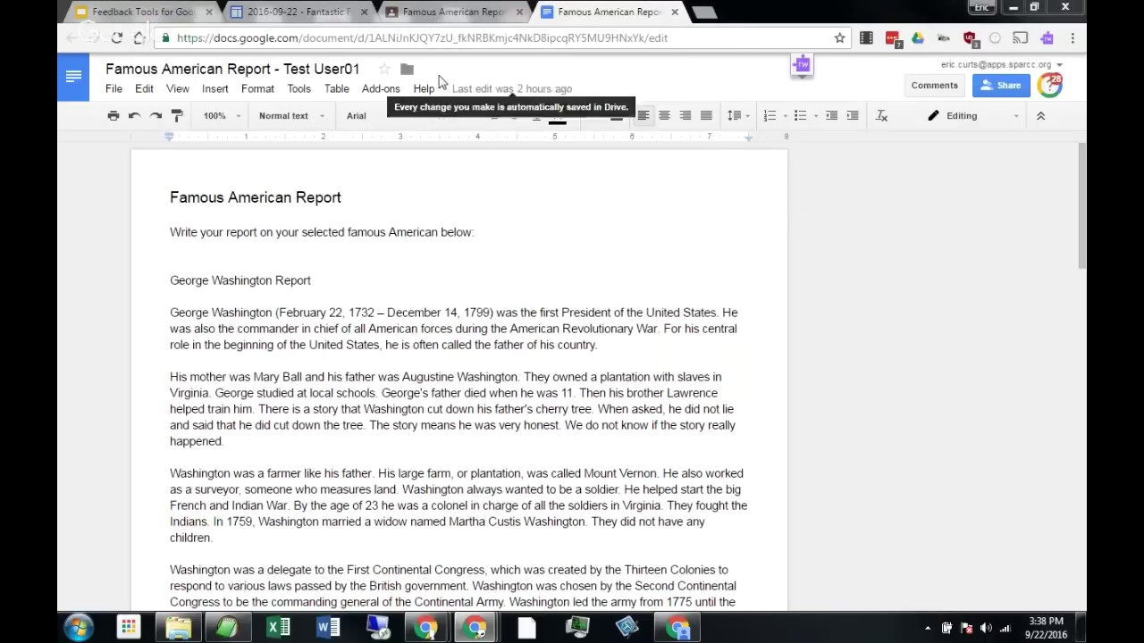
# Show the Text Feedback slide's comment steps in Feedback Tools, then go back to the report.
pyautogui.click(150, 13)
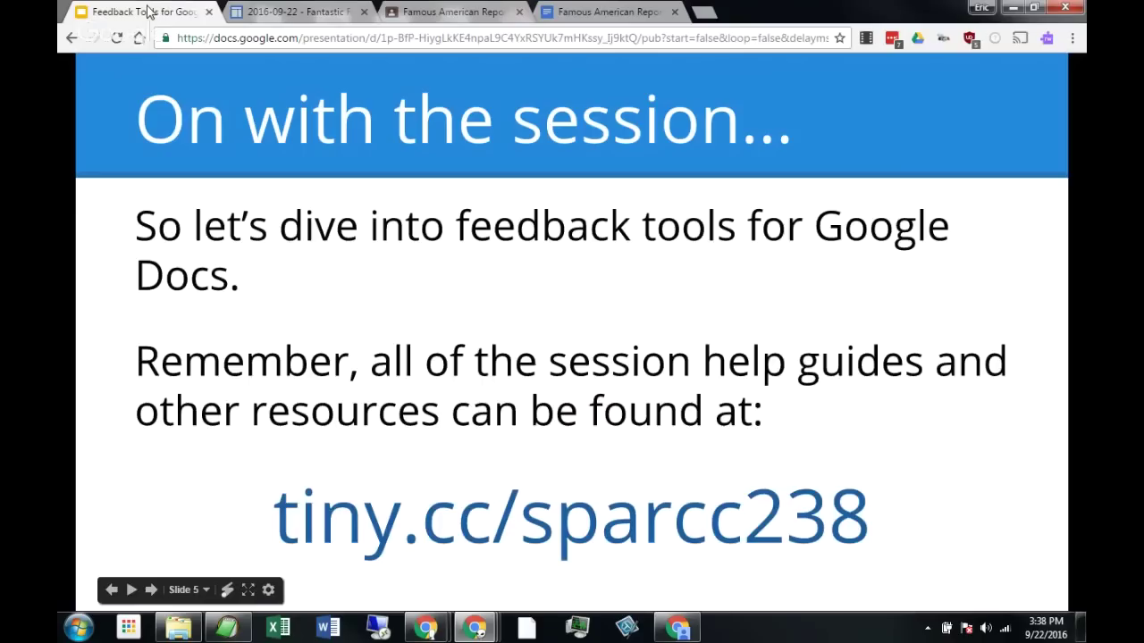
pyautogui.press('Right')
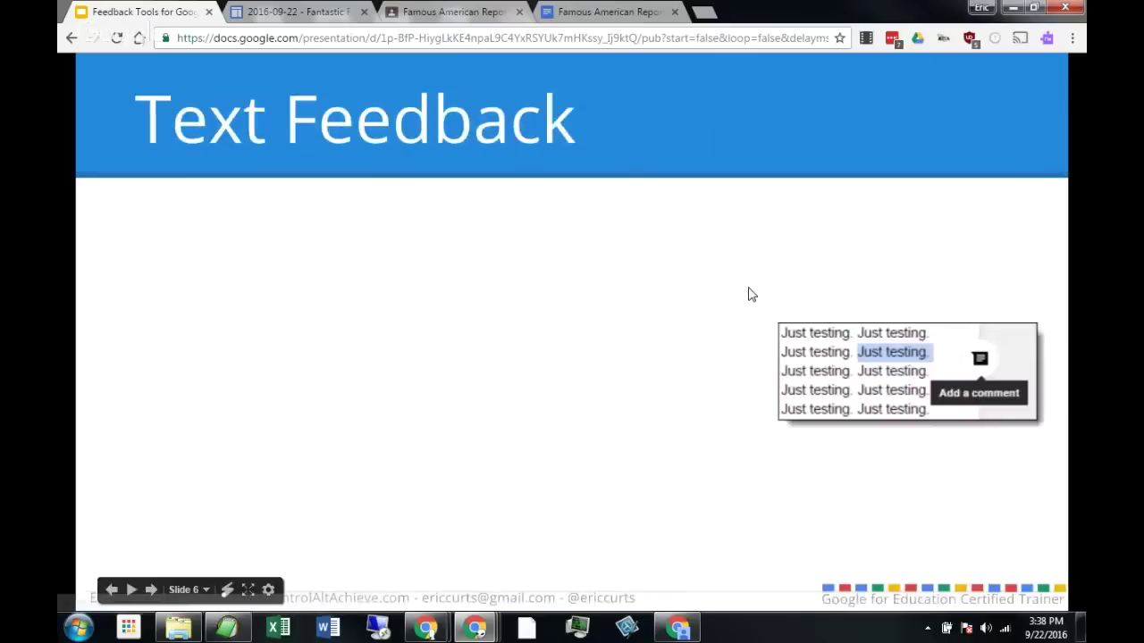
pyautogui.press('Right')
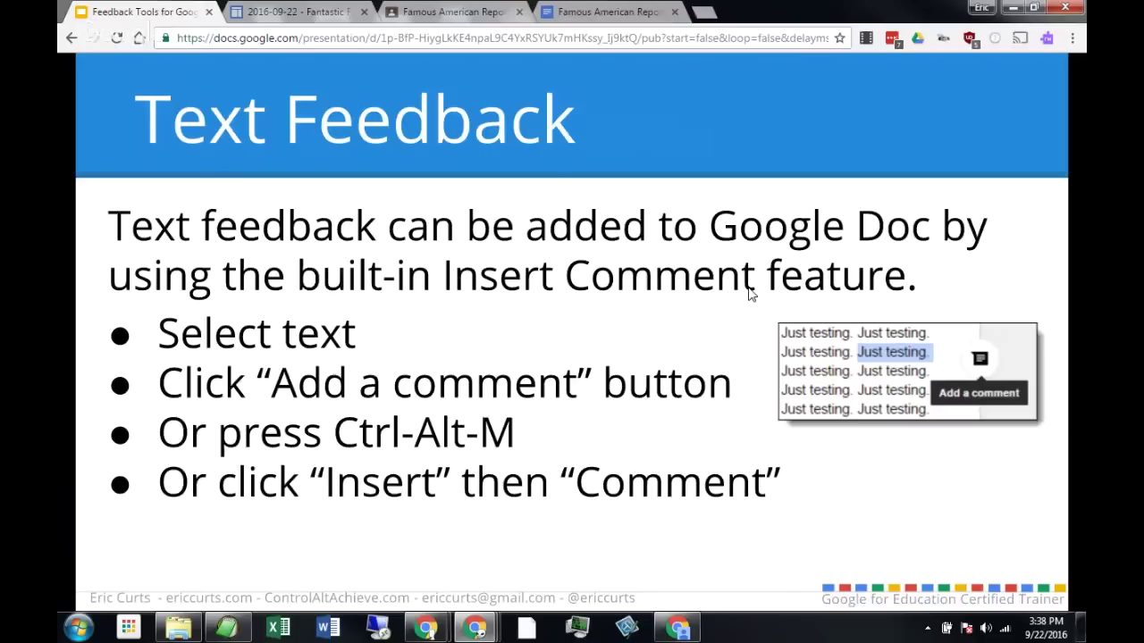
pyautogui.moveTo(749, 296)
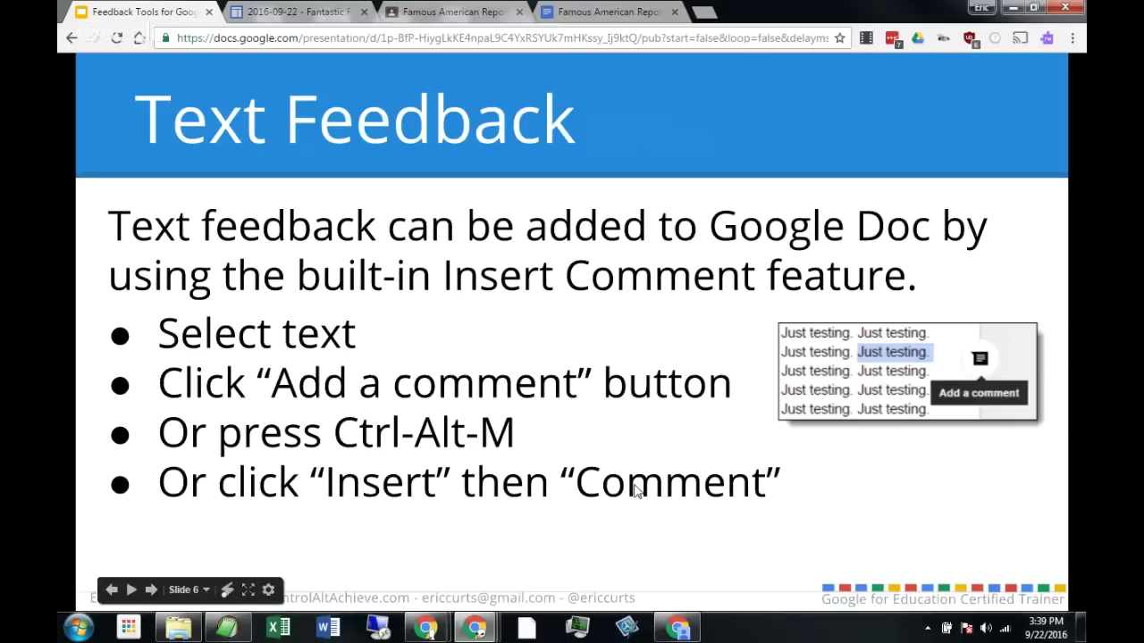
pyautogui.click(604, 11)
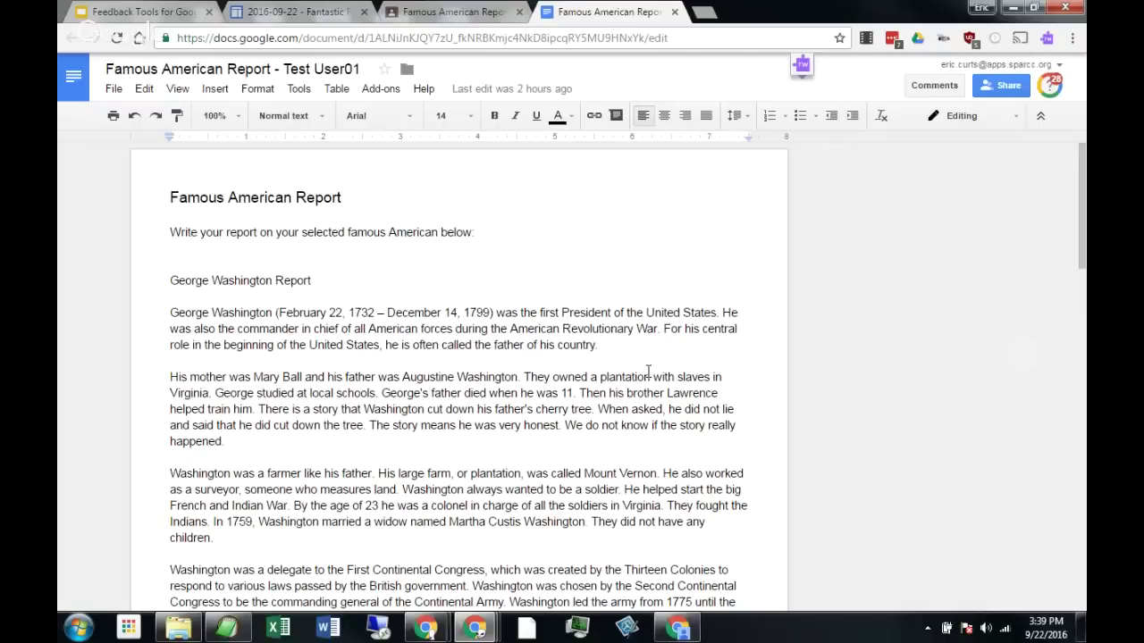
# Select the 'father of his country' sentence and start a new comment on it.
pyautogui.click(663, 329)
pyautogui.moveTo(663, 329); pyautogui.dragTo(602, 346)
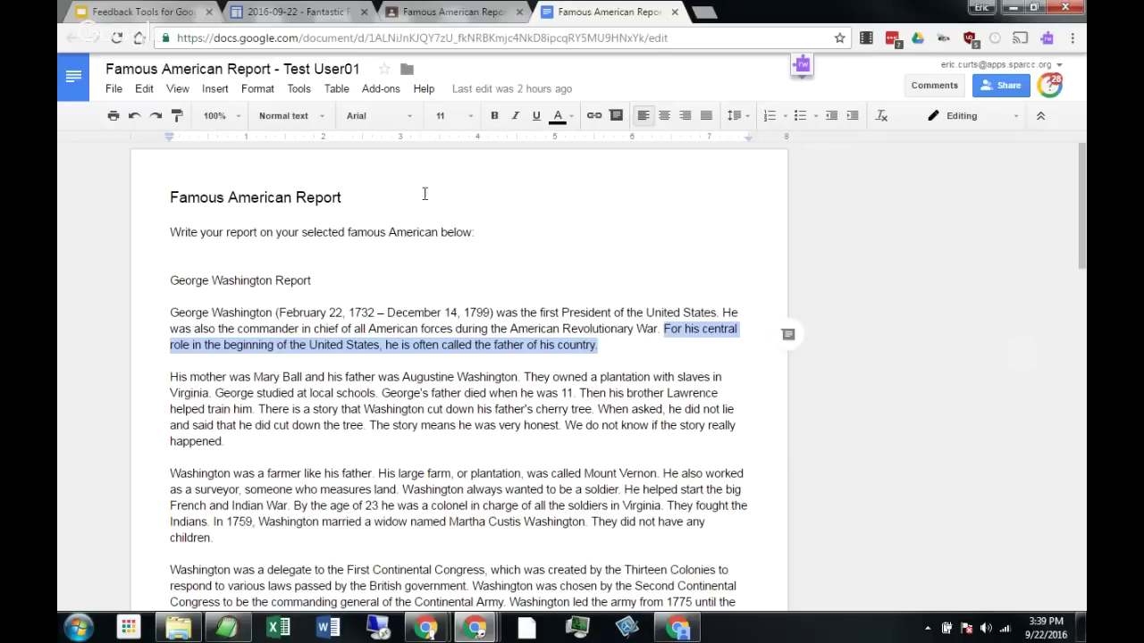
pyautogui.click(224, 93)
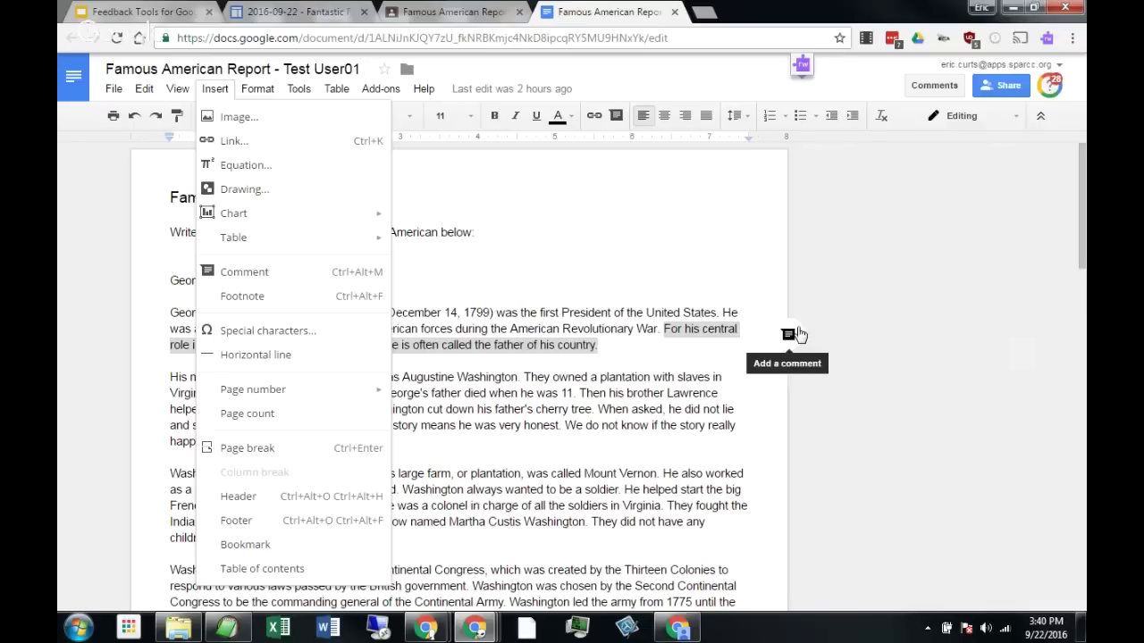
pyautogui.click(681, 335)
pyautogui.moveTo(663, 329); pyautogui.dragTo(654, 345)
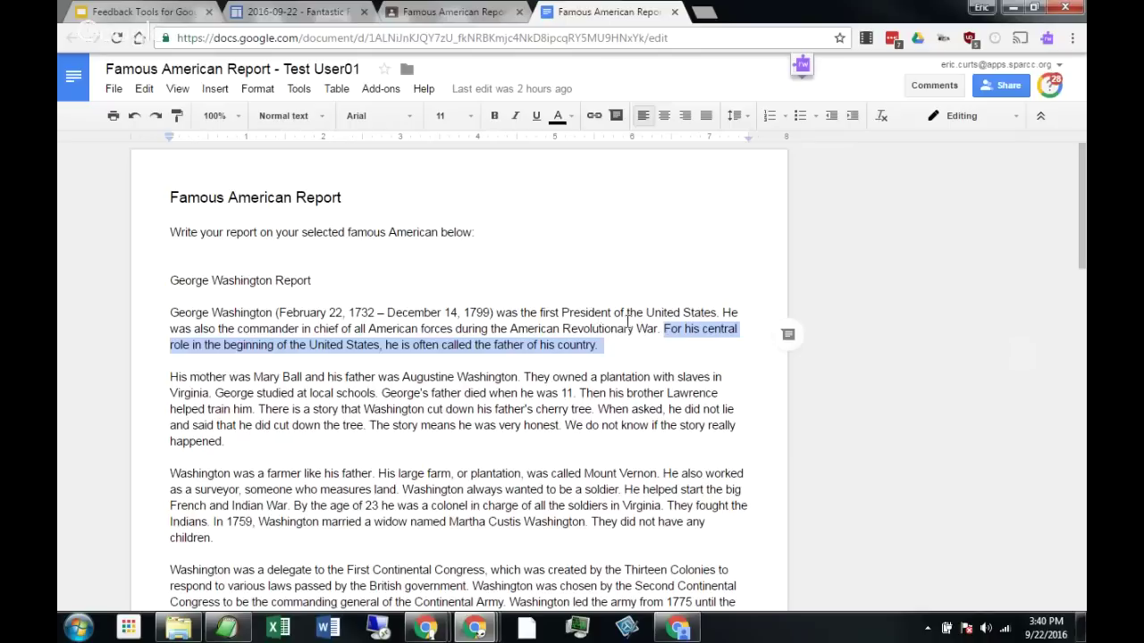
pyautogui.click(787, 334)
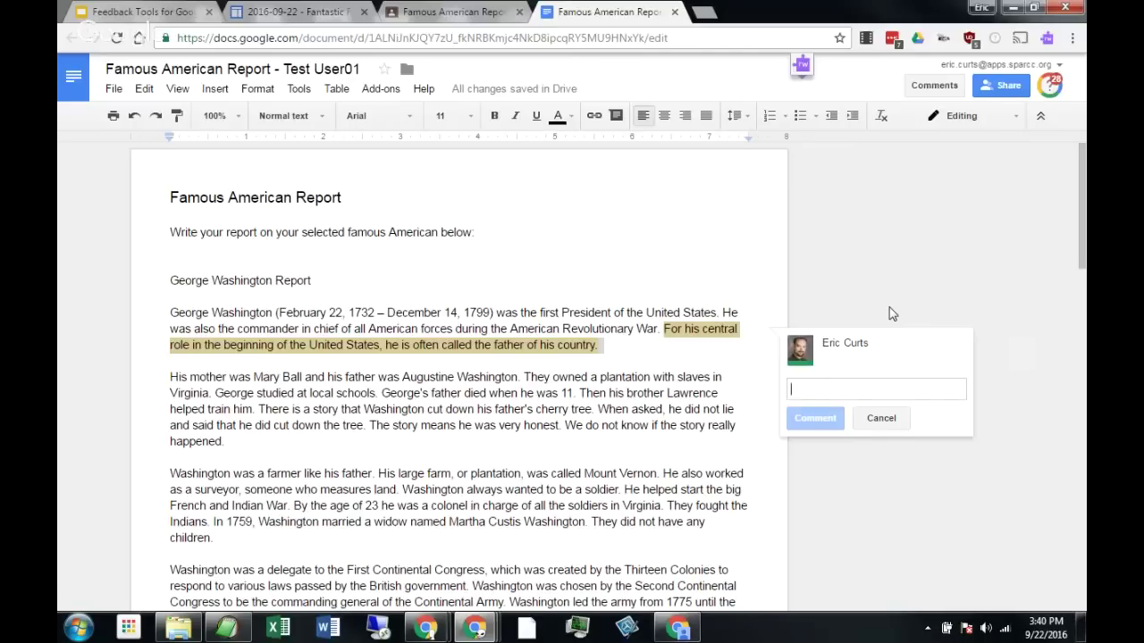
# Post the comment 'Just testing.' on the father-of-his-country sentence.
pyautogui.write('Jut')
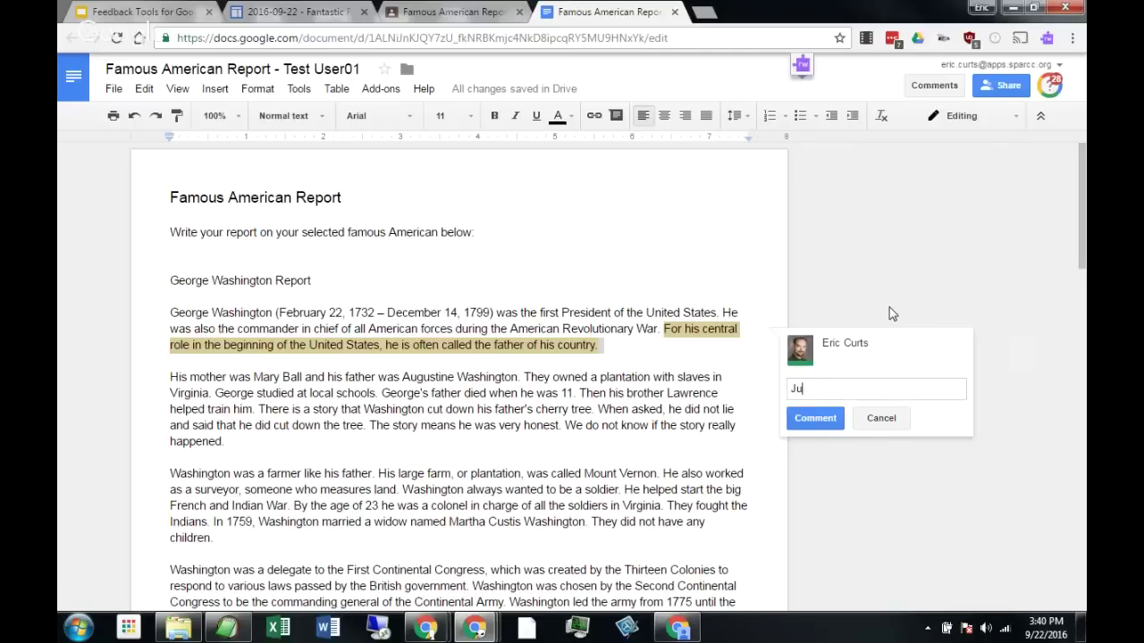
pyautogui.press('BackSpace')
pyautogui.write('st testing.')
pyautogui.click(815, 418)
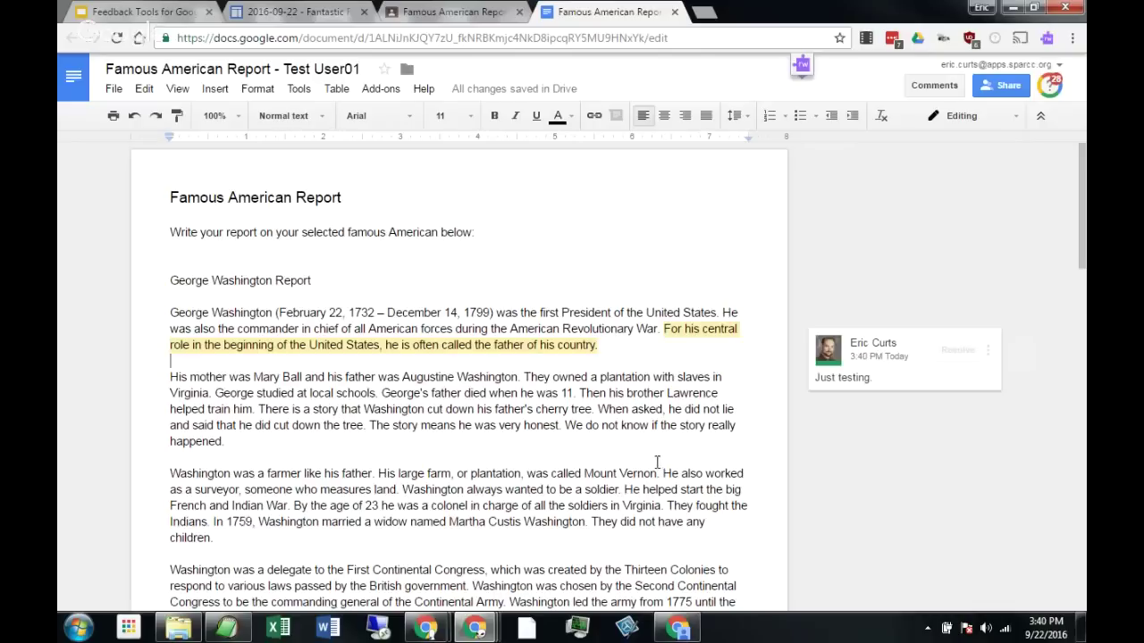
pyautogui.click(521, 345)
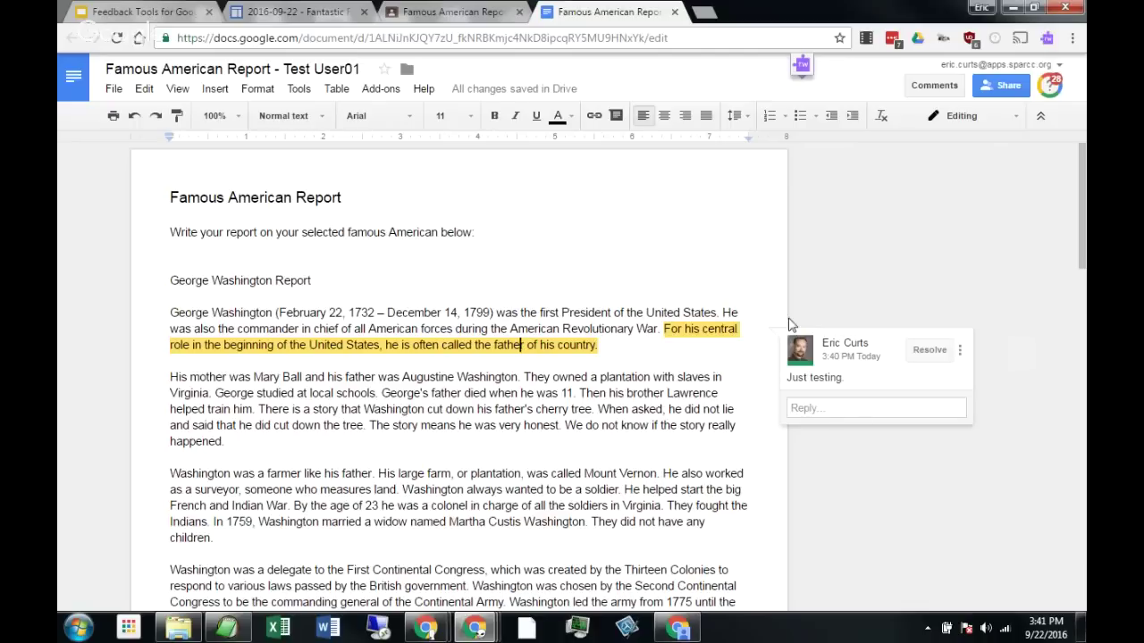
pyautogui.click(527, 395)
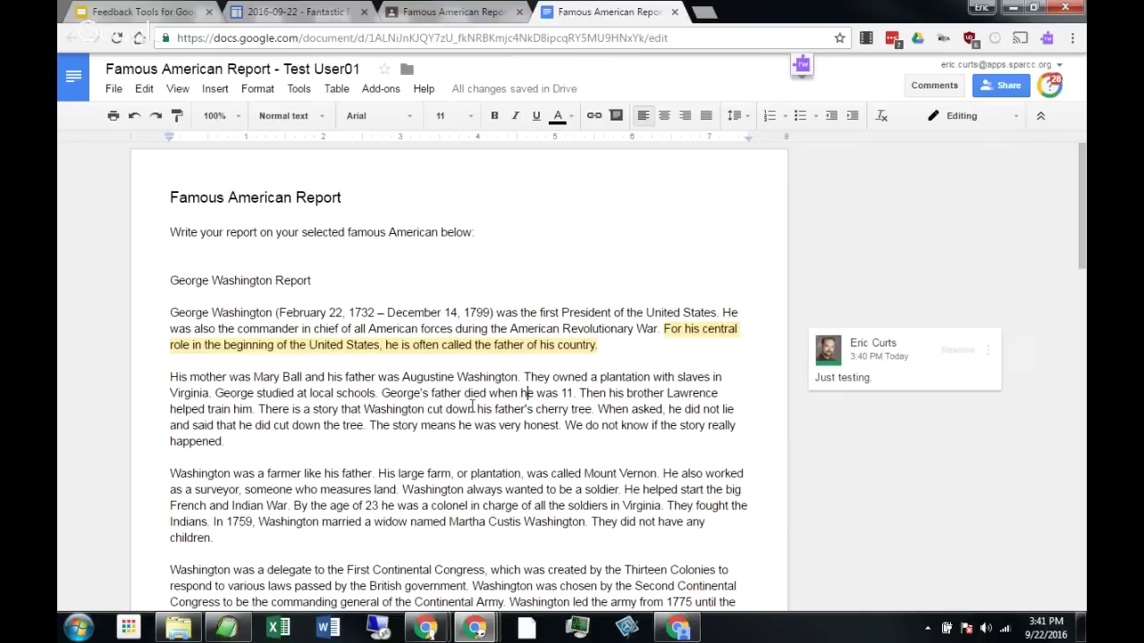
pyautogui.click(880, 385)
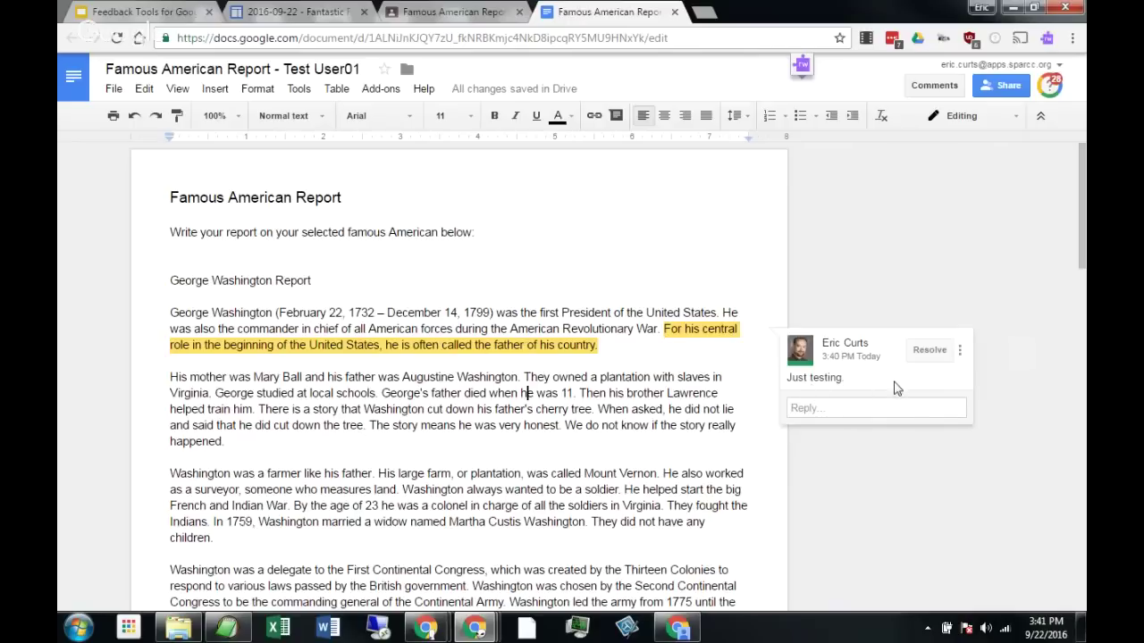
pyautogui.click(858, 408)
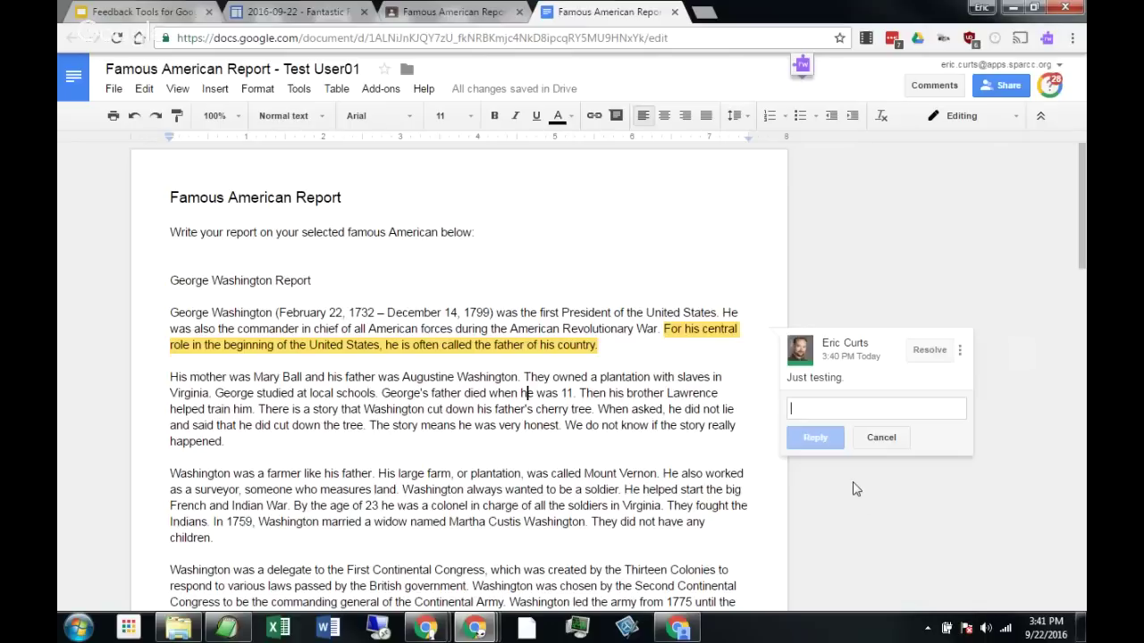
pyautogui.click(881, 438)
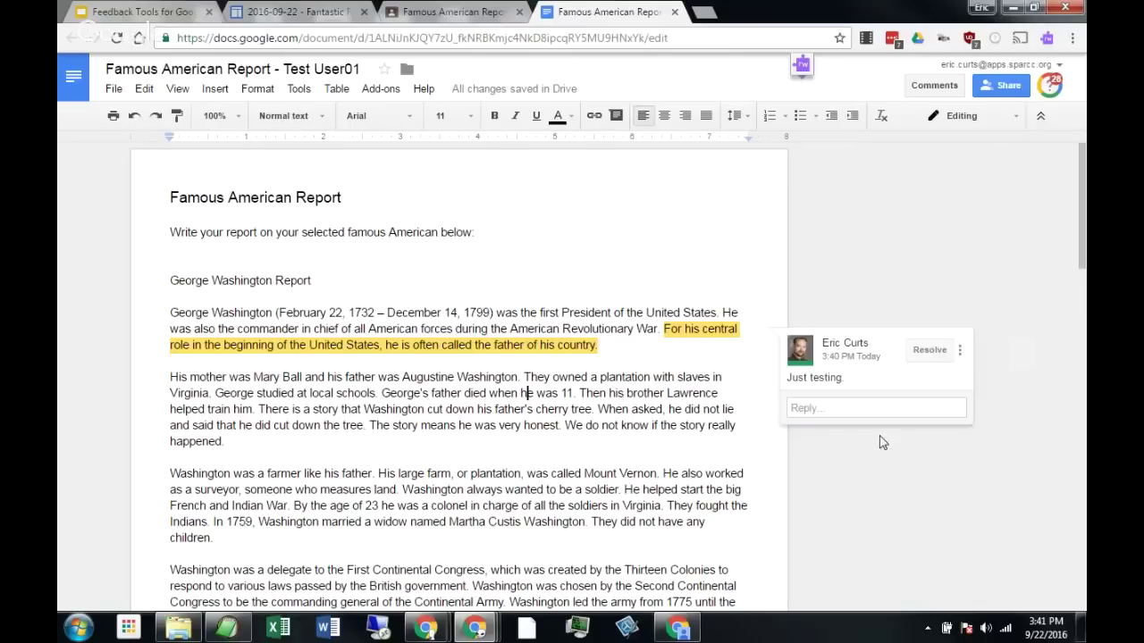
pyautogui.click(695, 382)
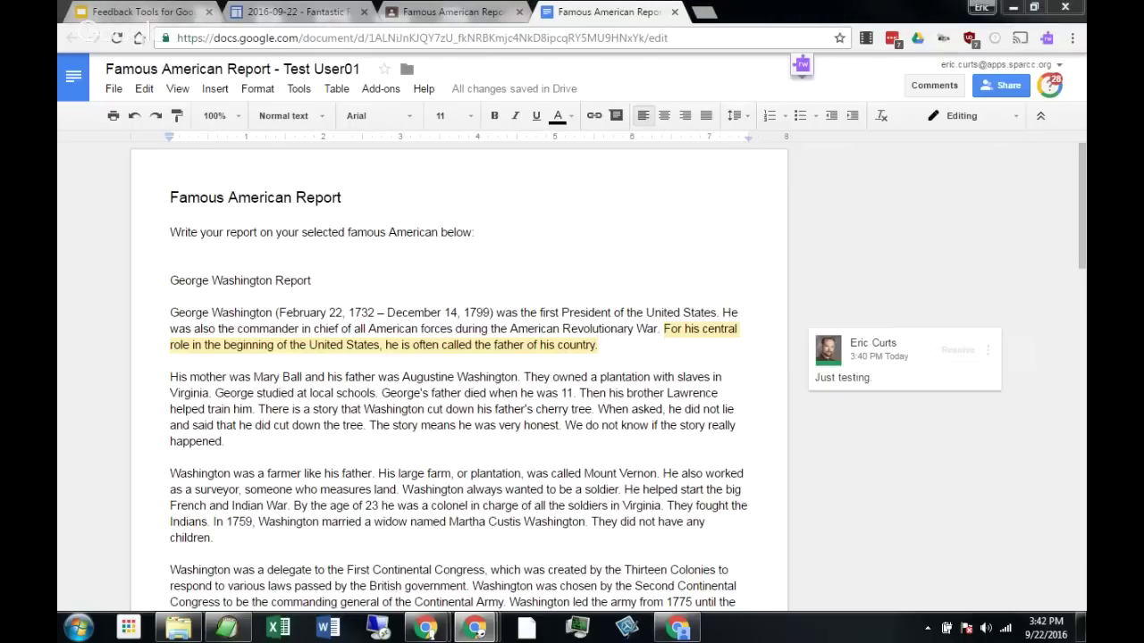
pyautogui.click(633, 426)
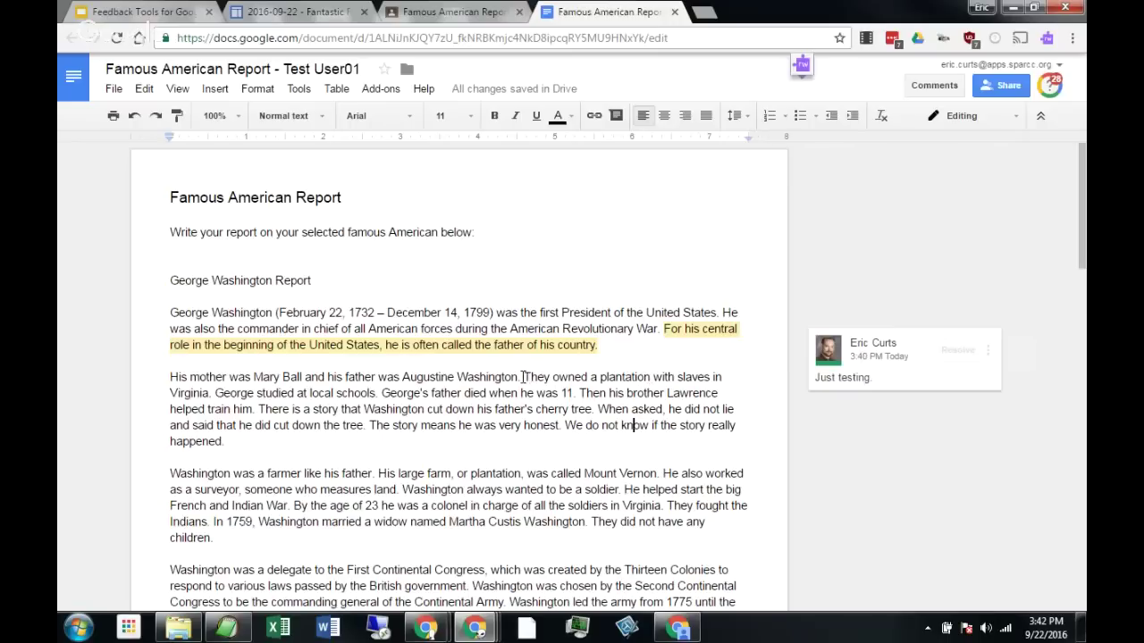
# Comment 'Check out this video for more help:' plus the pasted YouTube link on the plantation sentences.
pyautogui.moveTo(523, 376); pyautogui.dragTo(385, 395)
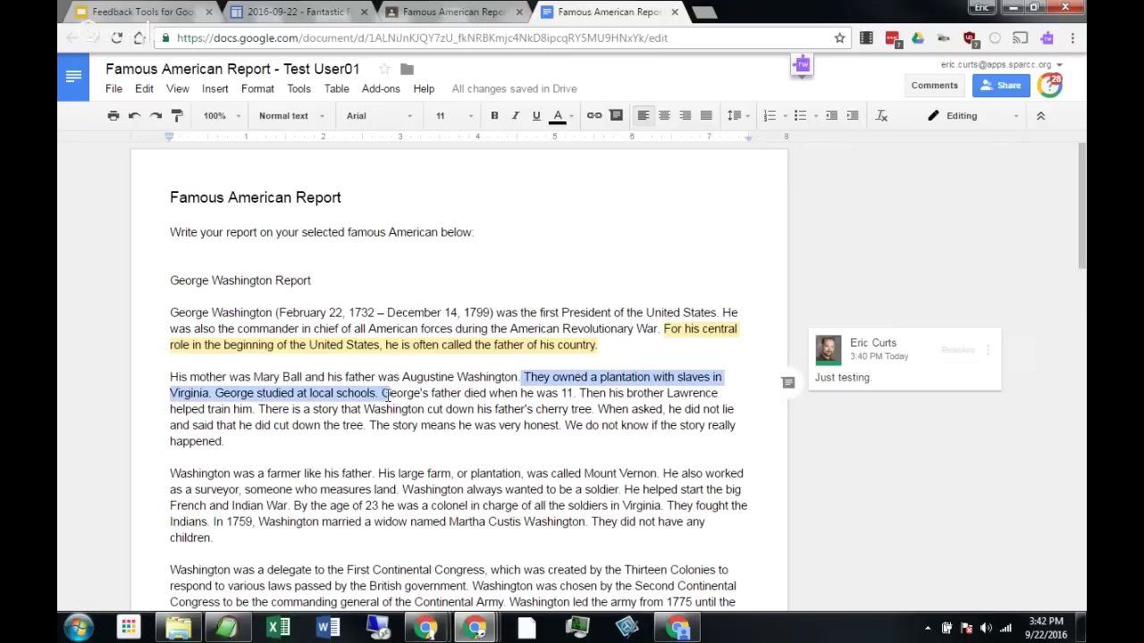
pyautogui.click(789, 385)
pyautogui.write('C')
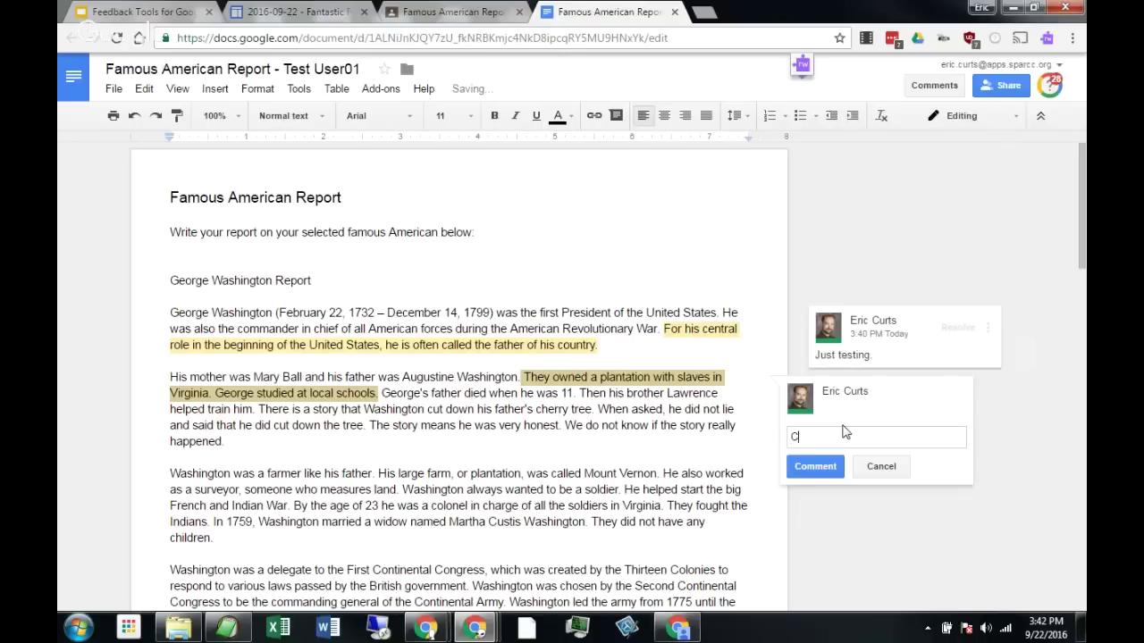
pyautogui.write('heck out my')
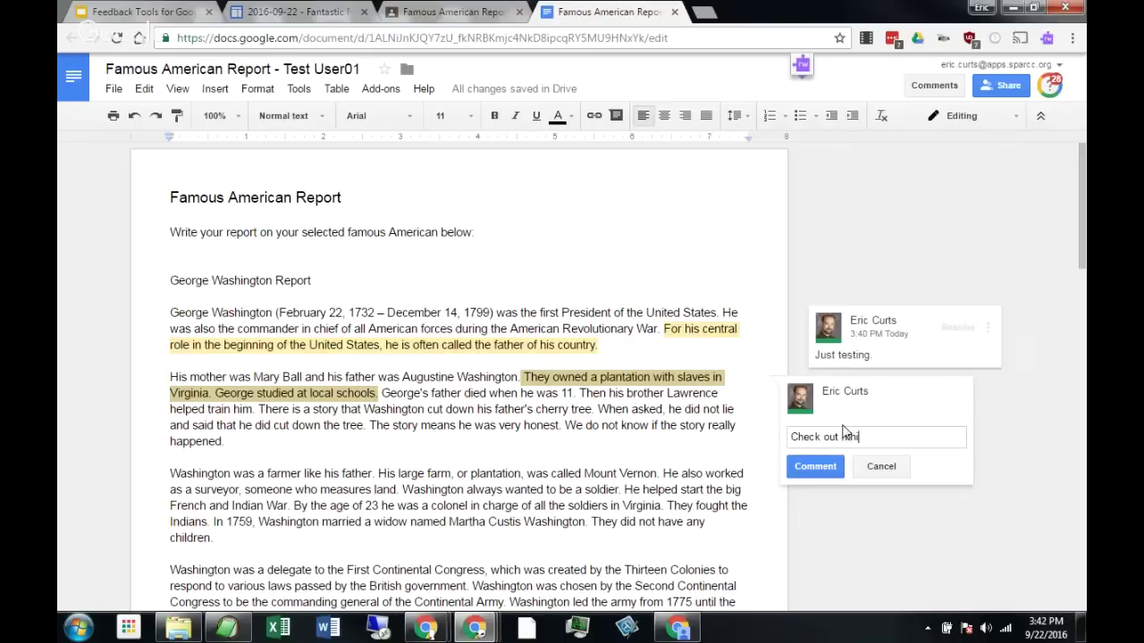
pyautogui.press('BackSpace')
pyautogui.press('BackSpace')
pyautogui.write('this video for more help:')
pyautogui.write('https://www.youtube.com/watch?v=0emlVxINBUk')
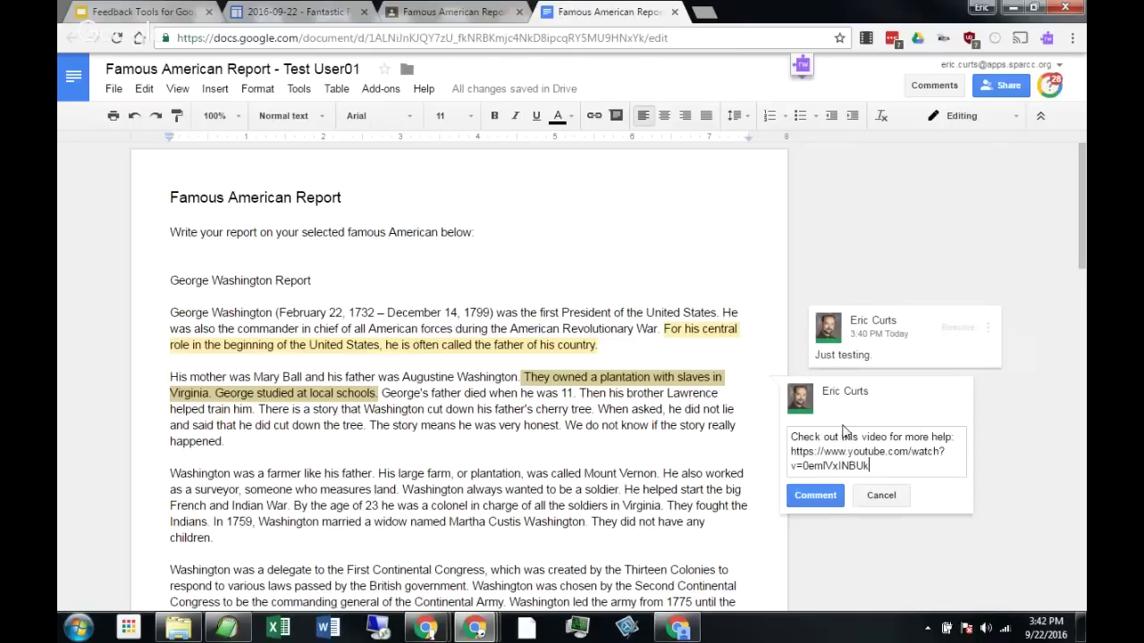
pyautogui.click(826, 496)
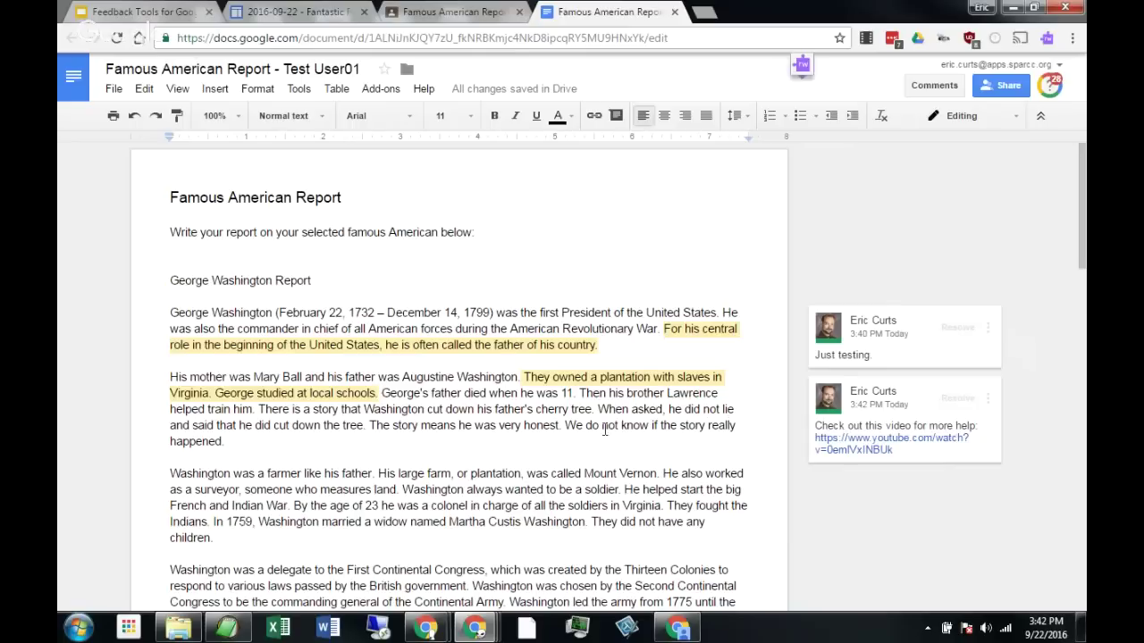
# Comment 'Just testing' on the story sentence, +mentioning the test student.
pyautogui.moveTo(565, 425); pyautogui.dragTo(567, 438)
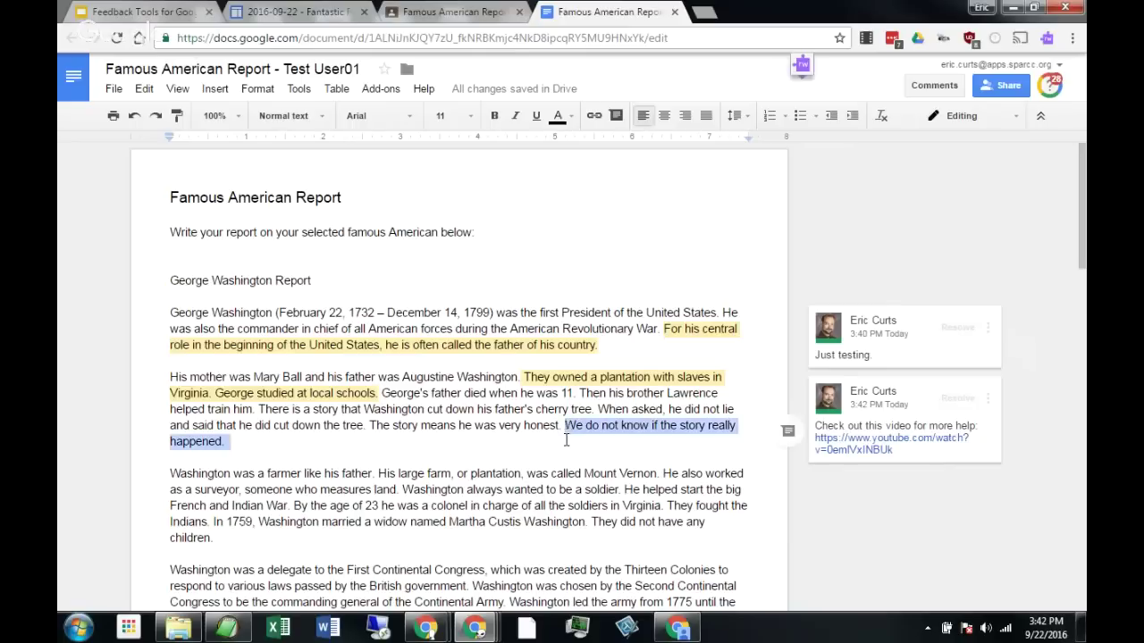
pyautogui.click(787, 434)
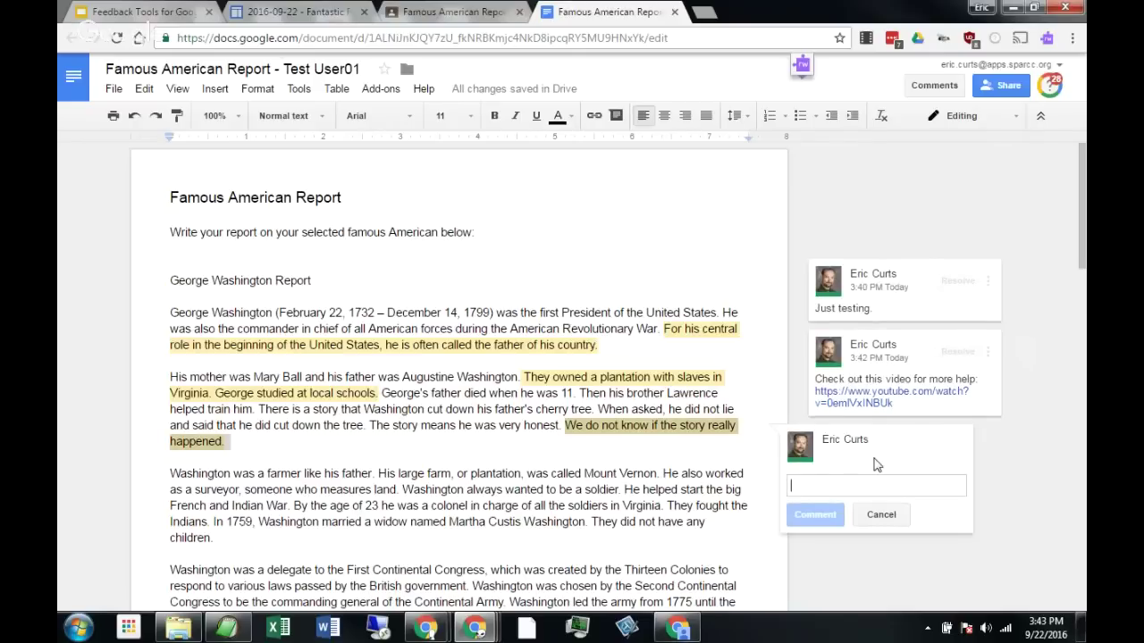
pyautogui.write('+')
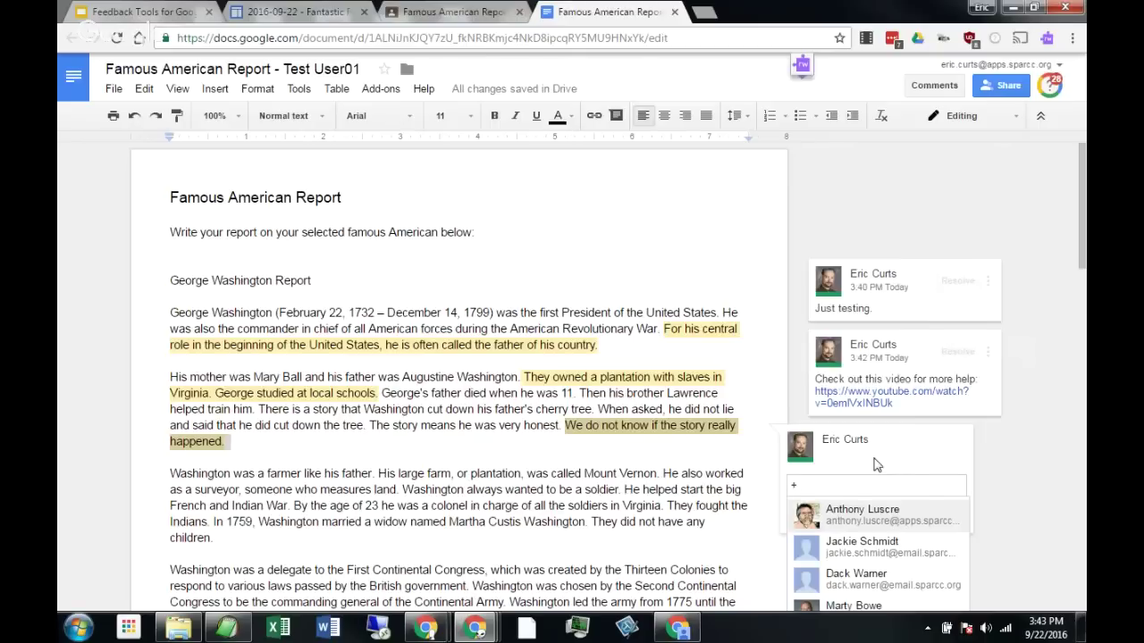
pyautogui.write('testuser01')
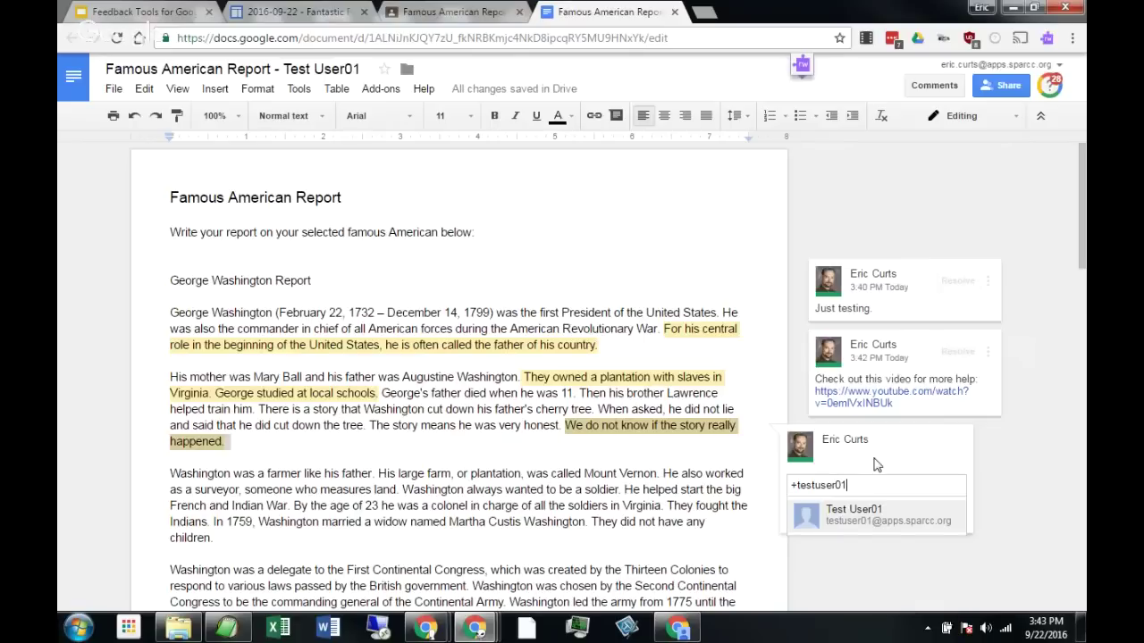
pyautogui.click(881, 517)
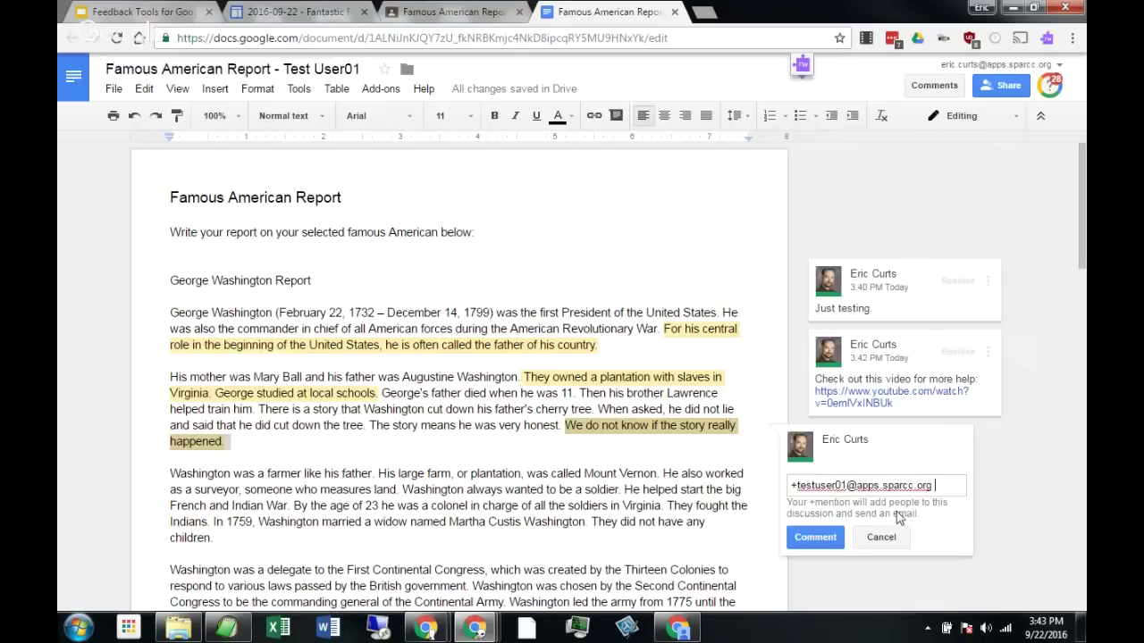
pyautogui.write('Just testing')
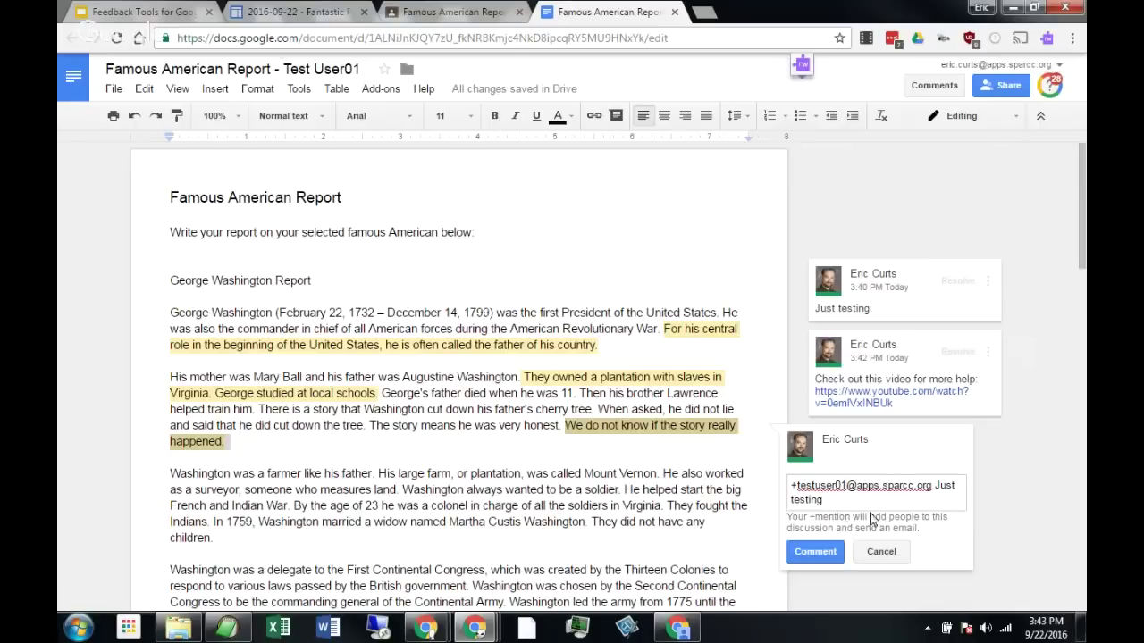
pyautogui.click(820, 553)
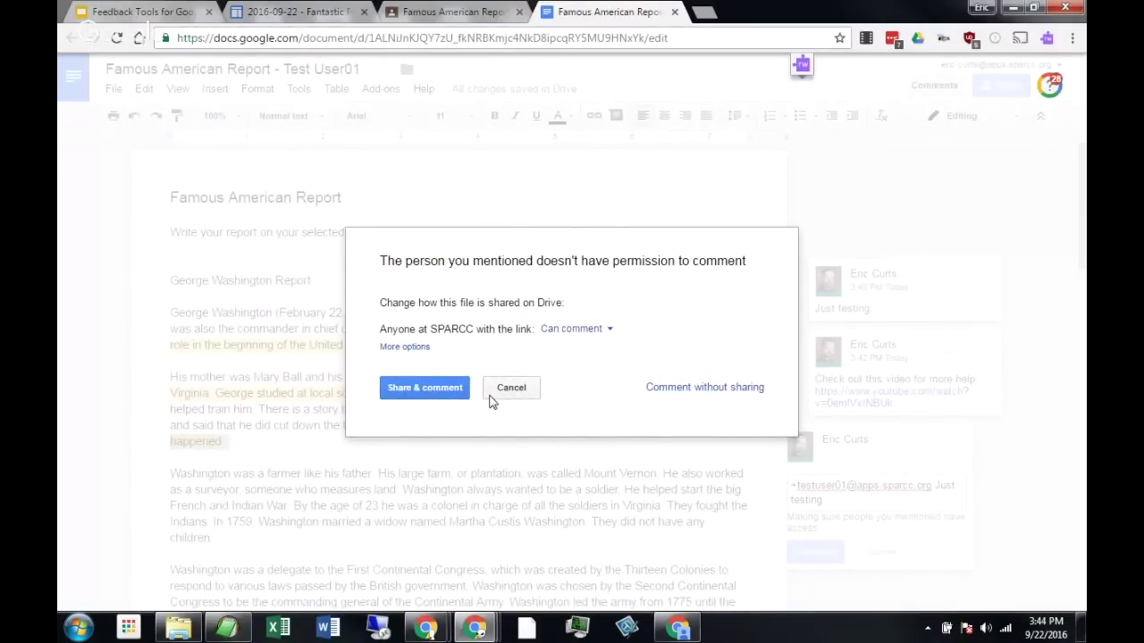
# Choose Comment without sharing so the mention comment posts.
pyautogui.click(679, 388)
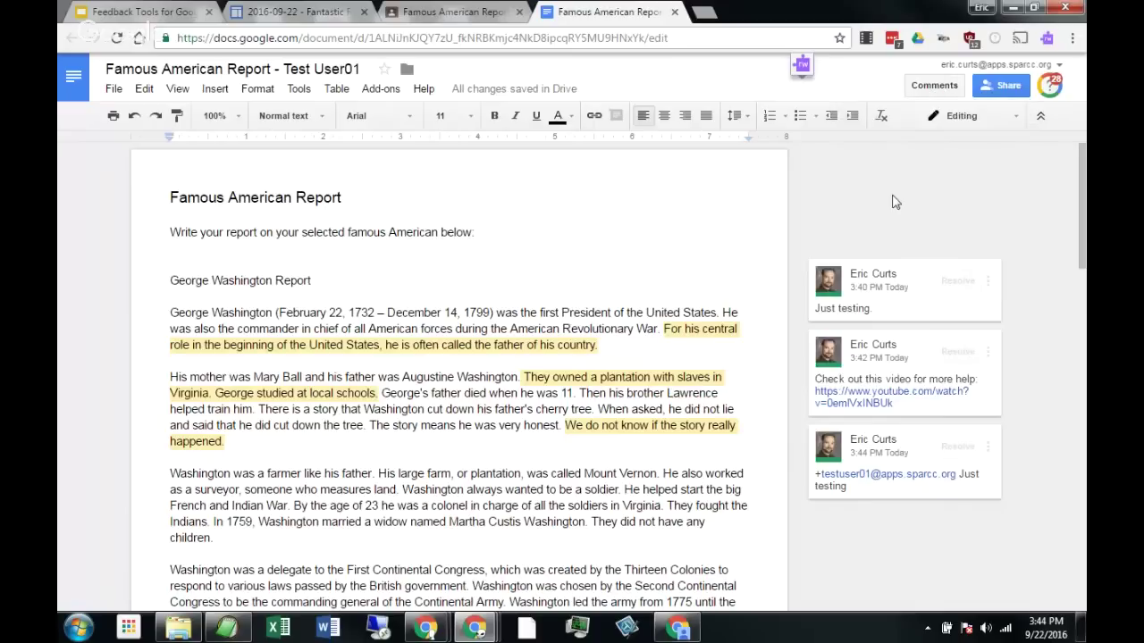
# Resolve the mention and video-link comments, then review and close the comment history.
pyautogui.click(958, 448)
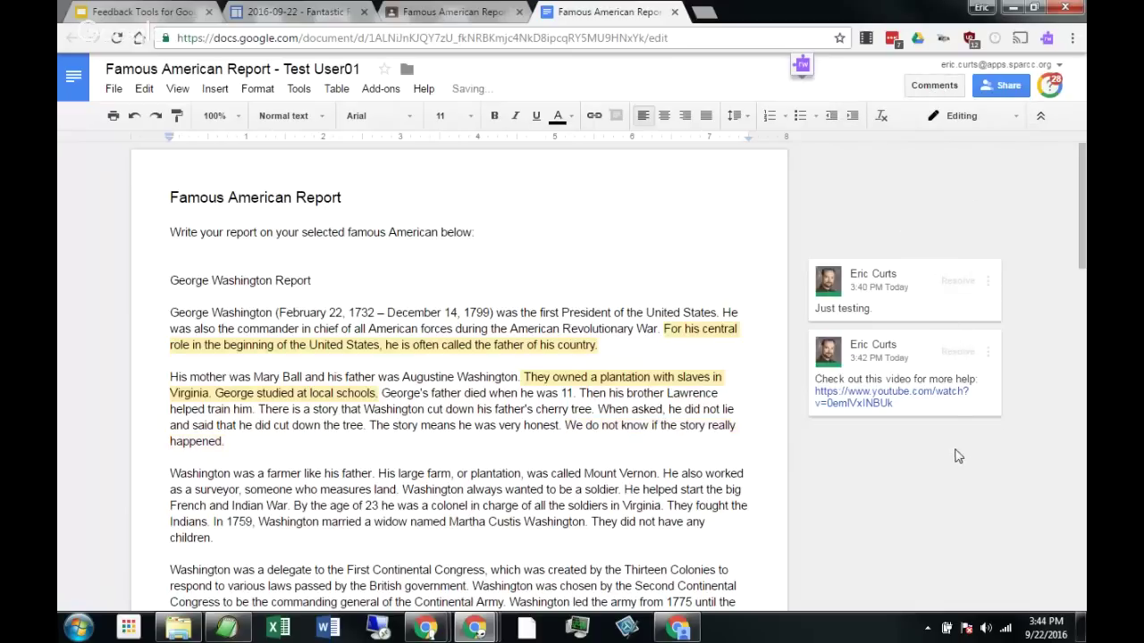
pyautogui.click(957, 352)
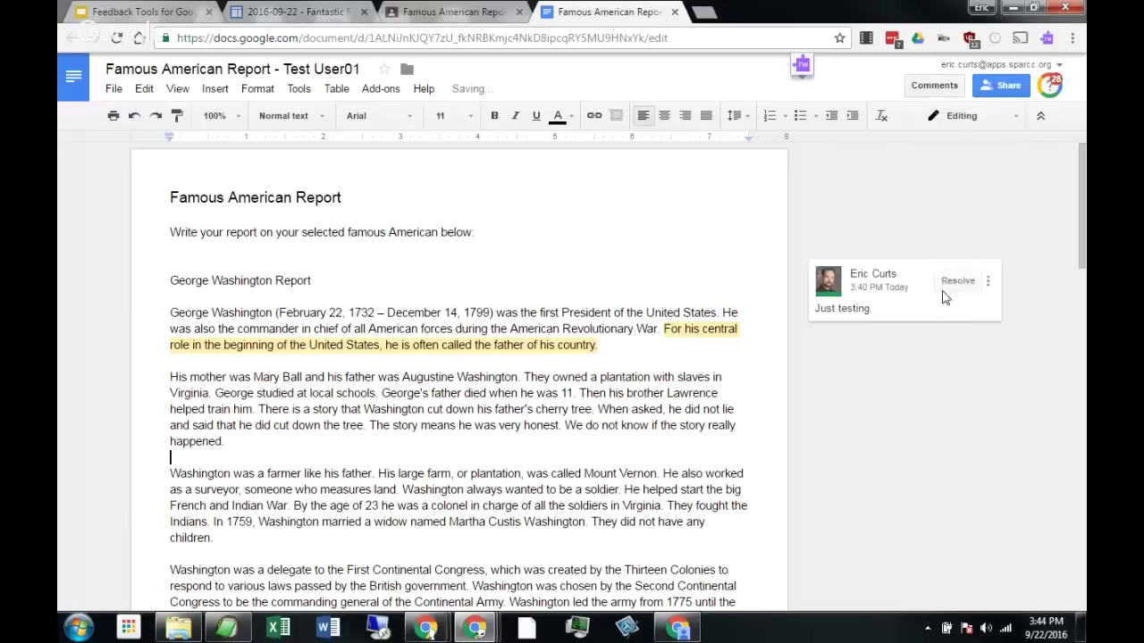
pyautogui.click(934, 86)
pyautogui.scroll(-4, 909, 253)
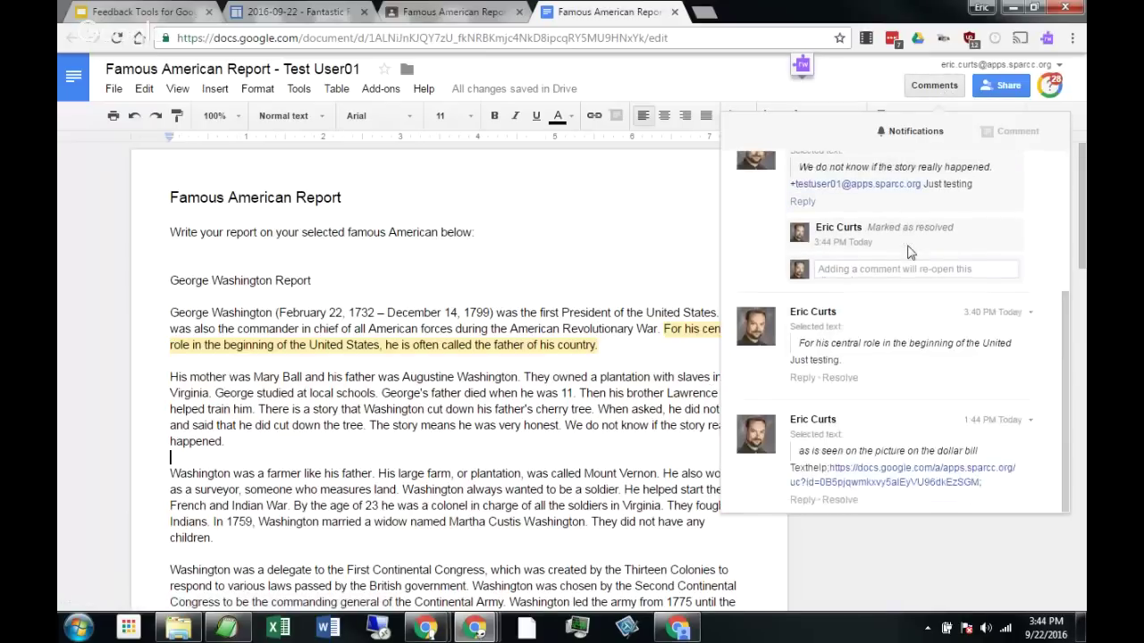
pyautogui.scroll(-4, 909, 253)
pyautogui.click(953, 538)
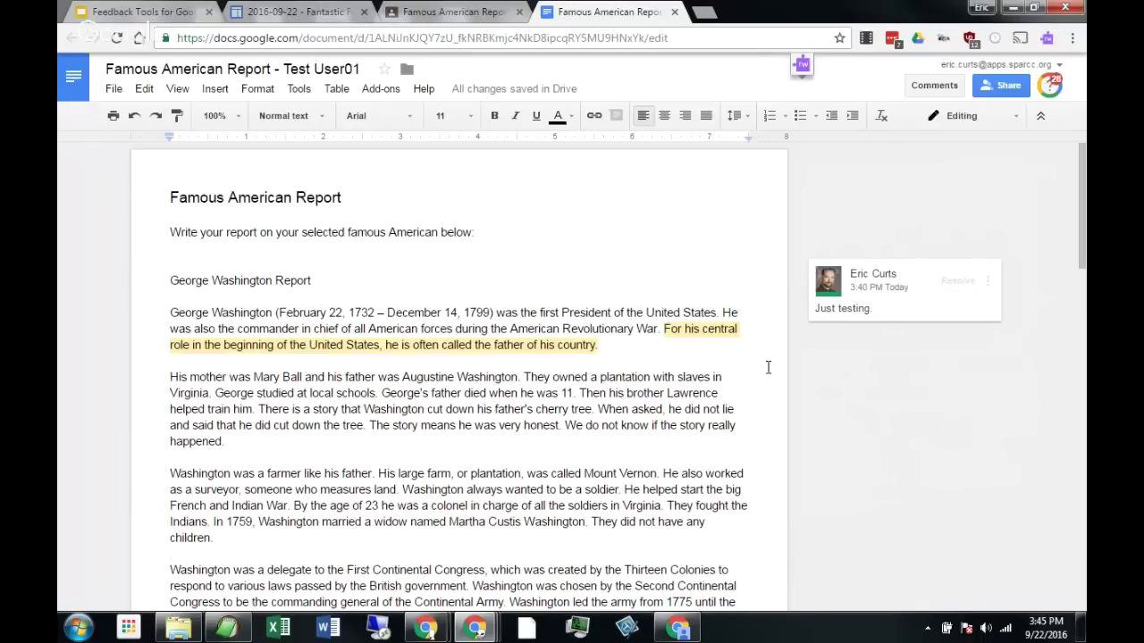
pyautogui.moveTo(647, 379); pyautogui.dragTo(727, 380)
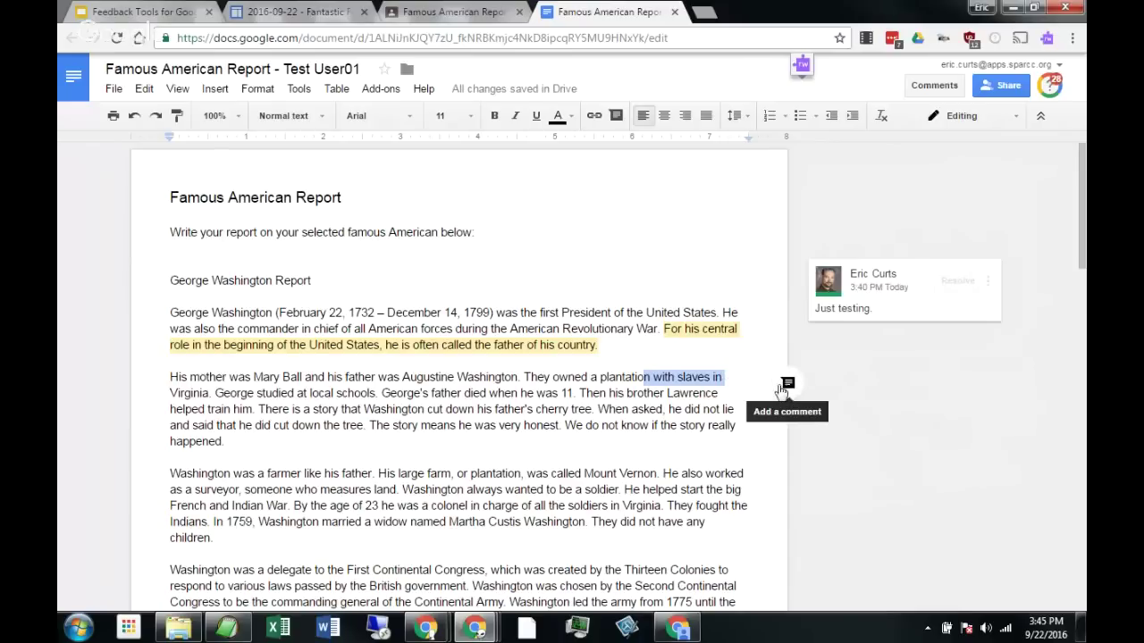
pyautogui.click(658, 399)
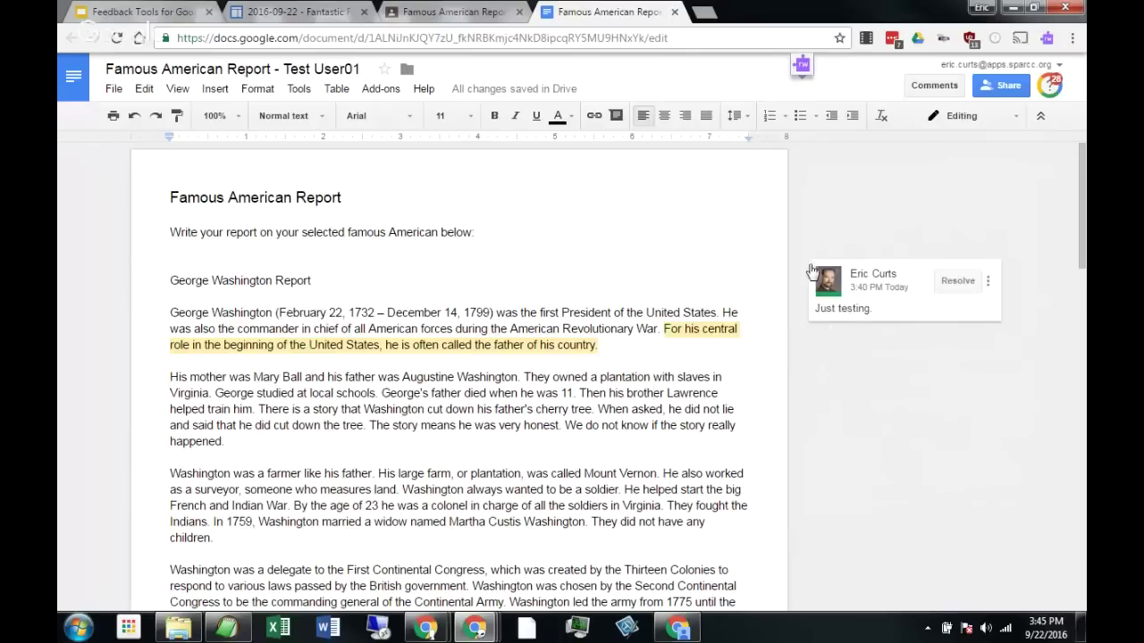
pyautogui.click(165, 14)
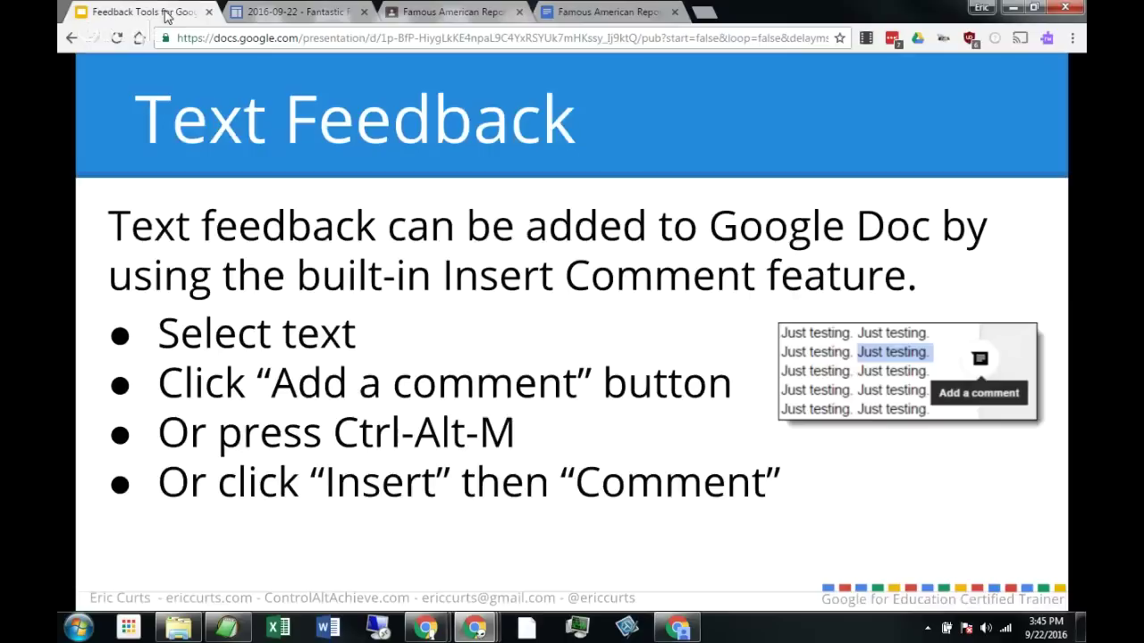
# Advance the presentation two slides to the Voice Feedback slide.
pyautogui.click(686, 400)
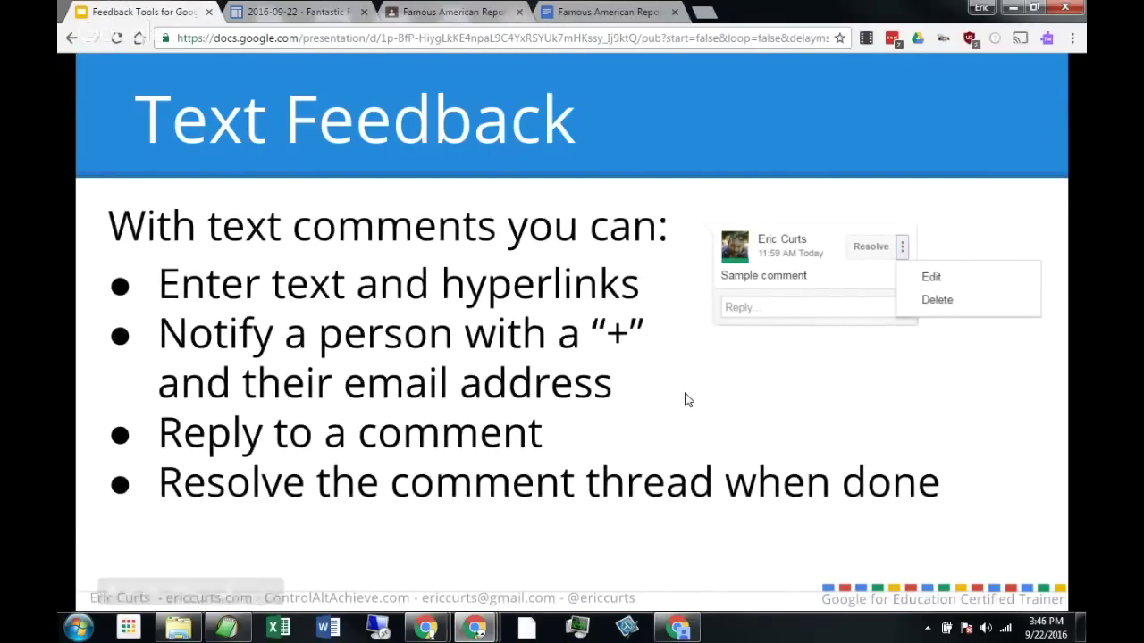
pyautogui.click(687, 400)
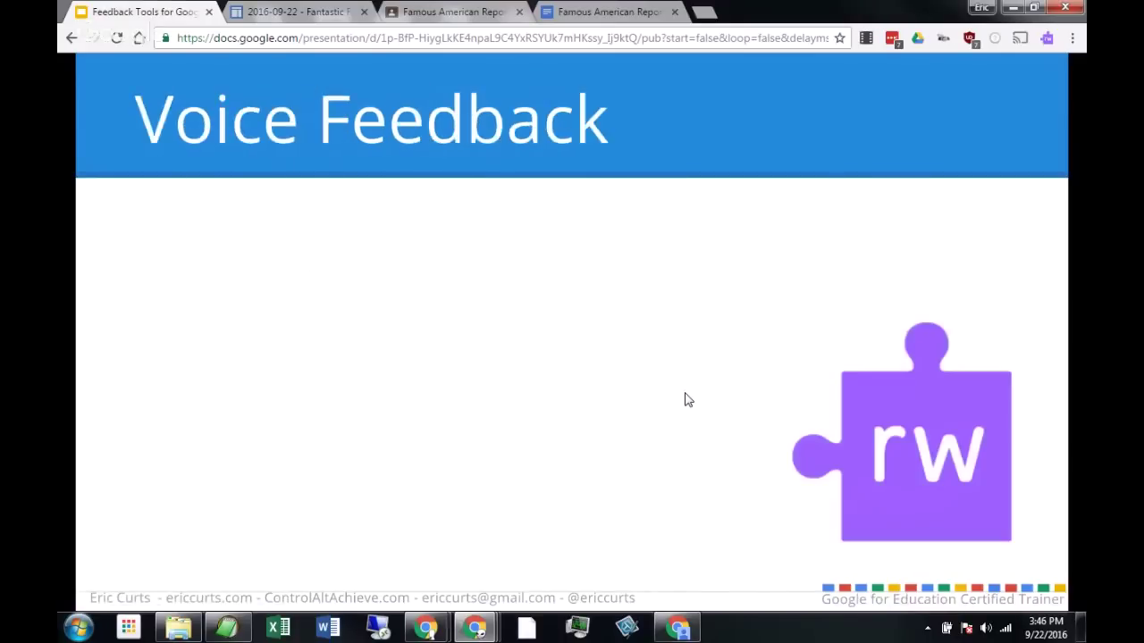
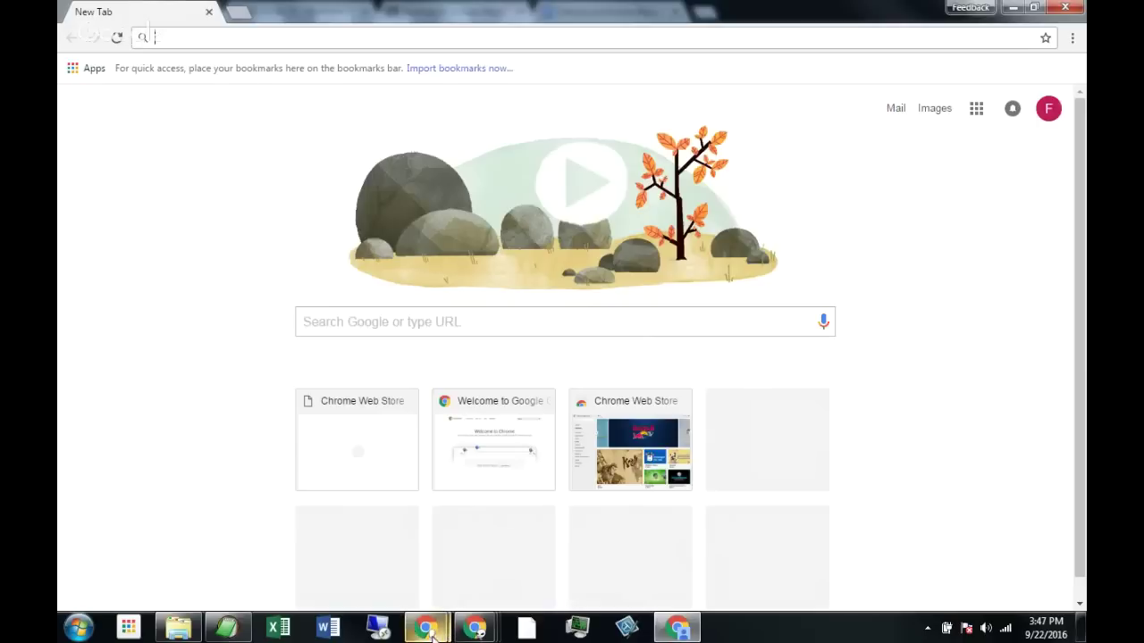
# Follow the Read&Write Chrome Web Store link under the SPARCC page's Session Resources.
pyautogui.moveTo(468, 634)
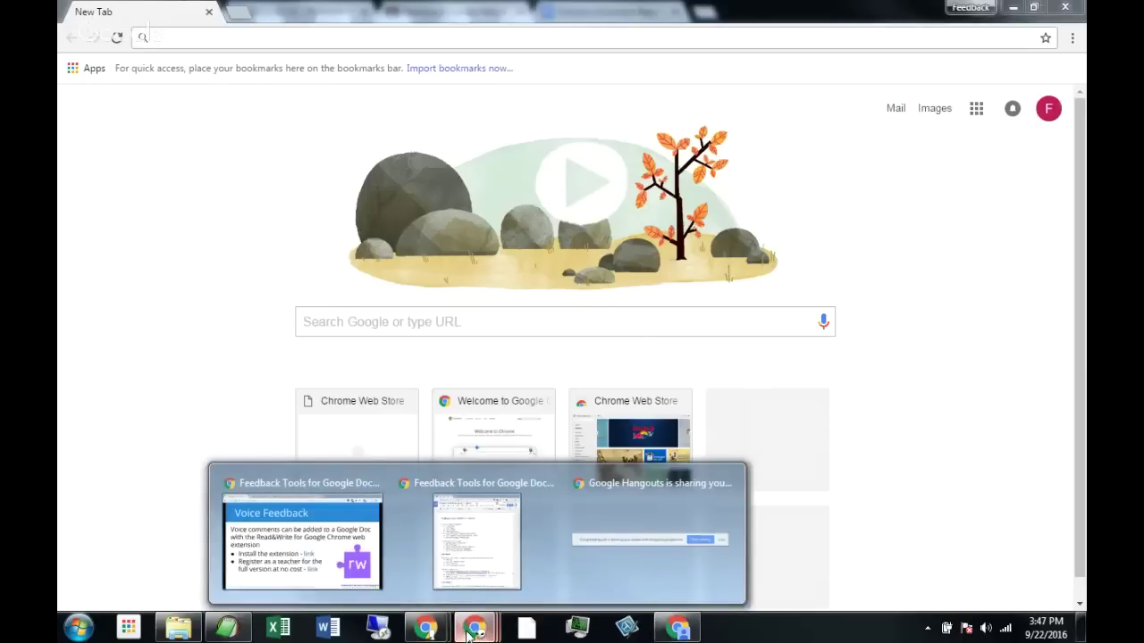
pyautogui.click(324, 554)
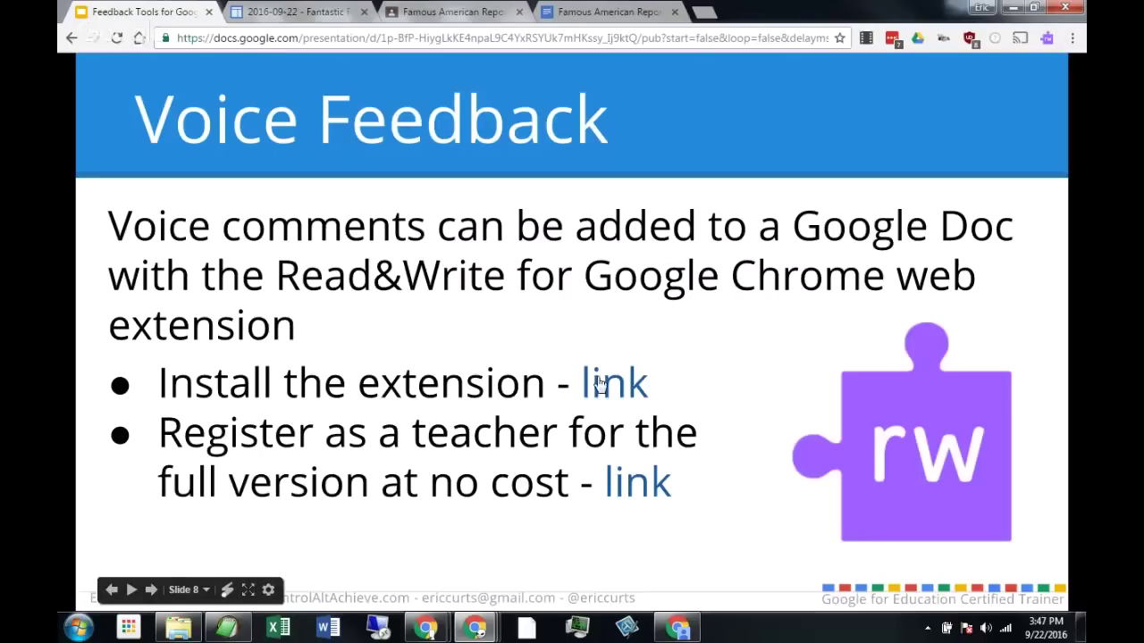
pyautogui.click(310, 12)
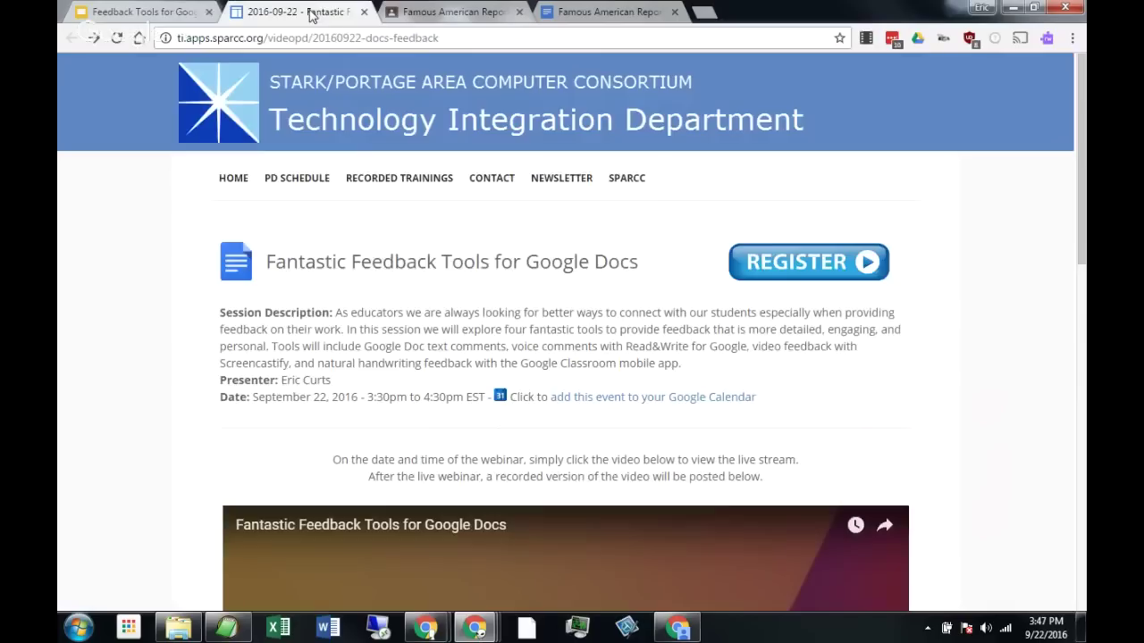
pyautogui.scroll(-8, 299, 263)
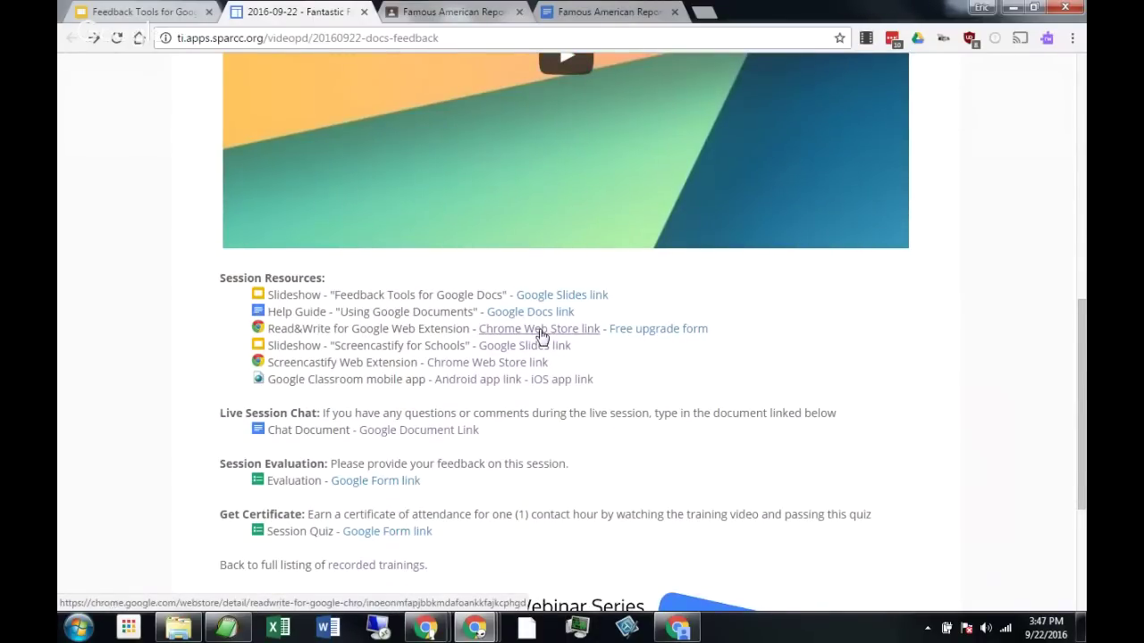
pyautogui.click(541, 335)
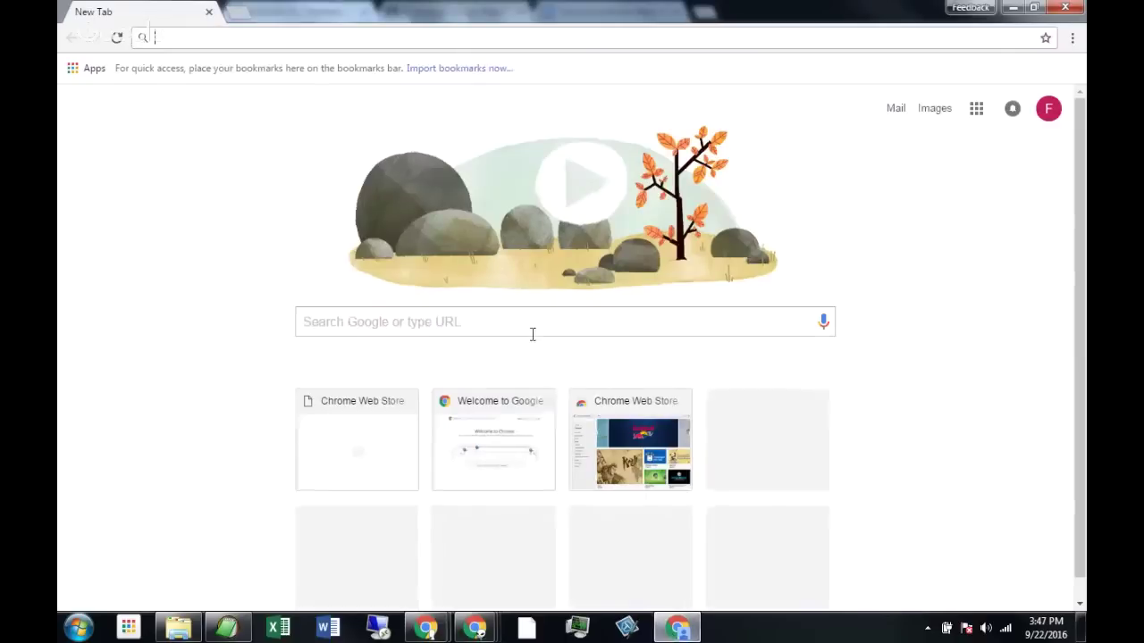
# Reopen the Chrome Web Store from the Apps page in a fresh tab, closing the old store tab.
pyautogui.click(94, 72)
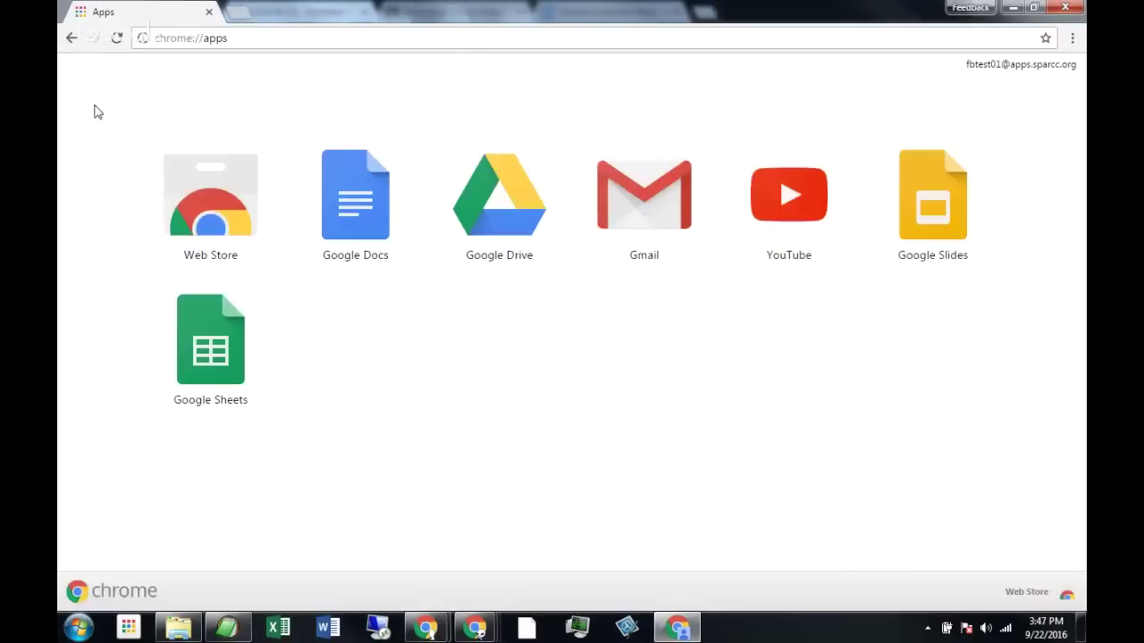
pyautogui.click(210, 191)
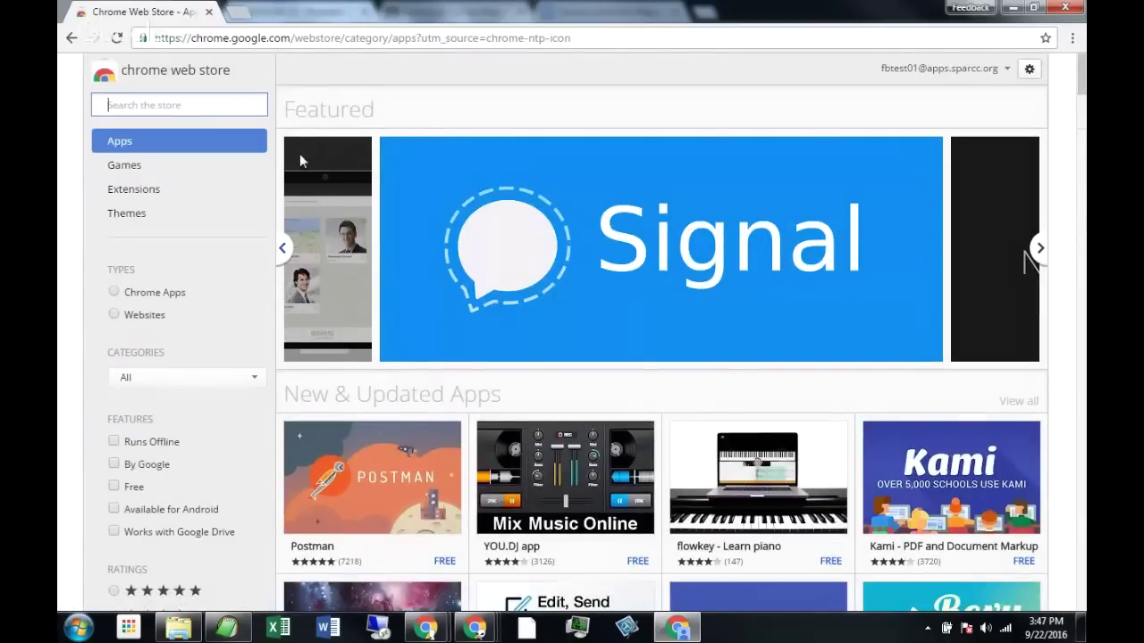
pyautogui.click(240, 16)
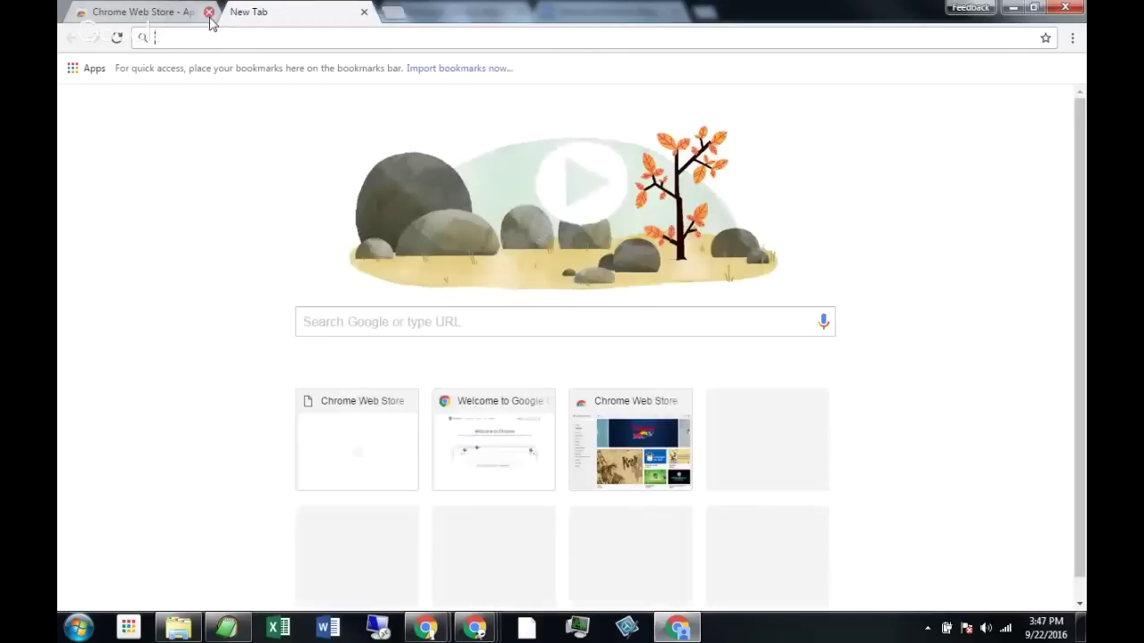
pyautogui.click(208, 13)
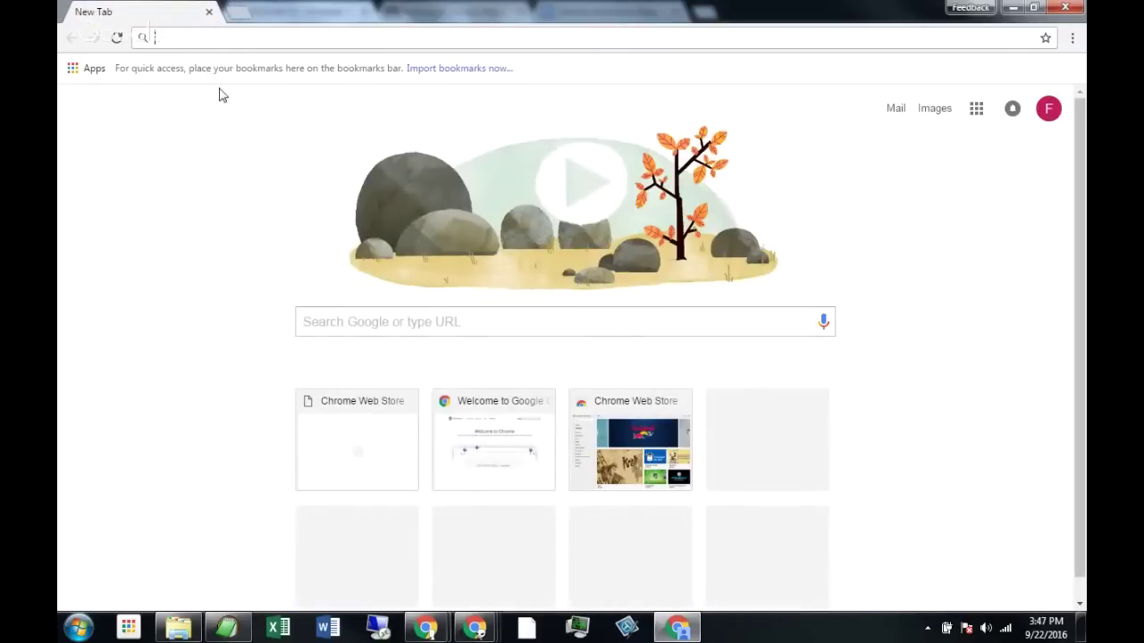
pyautogui.click(92, 75)
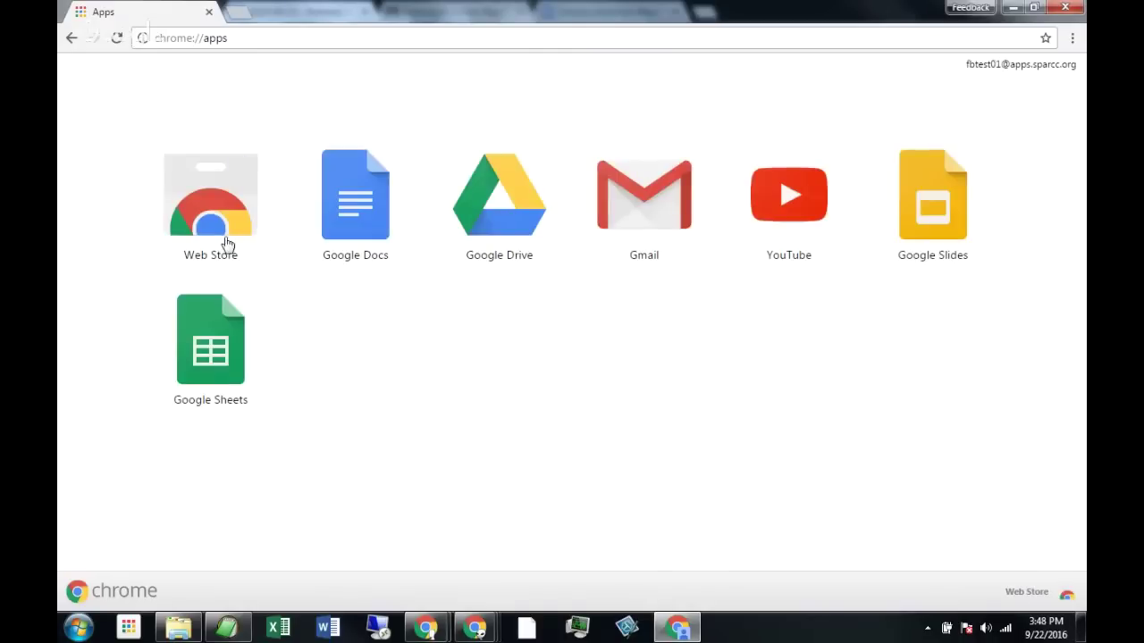
pyautogui.click(204, 213)
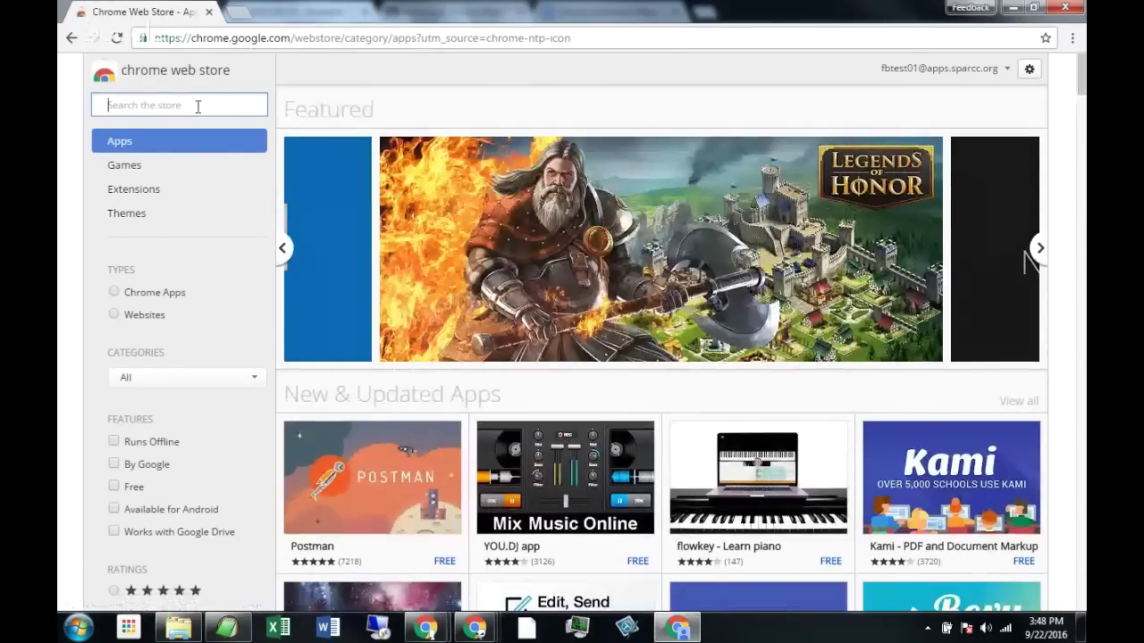
# Search the store for 'read and write' and add Read&Write for Google Chrome.
pyautogui.write('read')
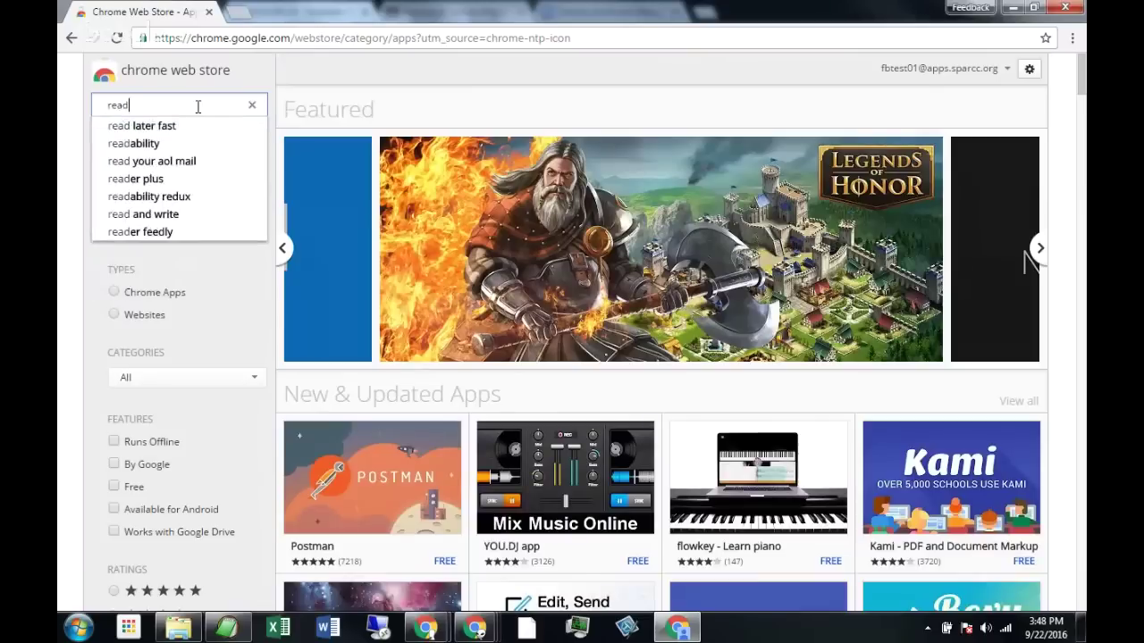
pyautogui.write(' and write')
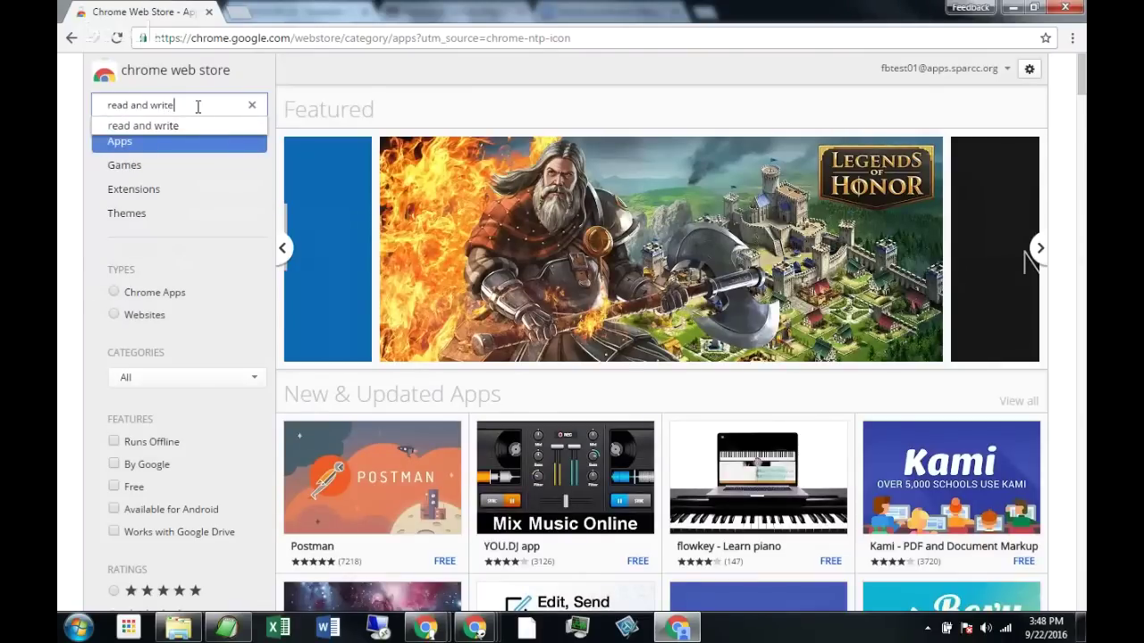
pyautogui.press('Return')
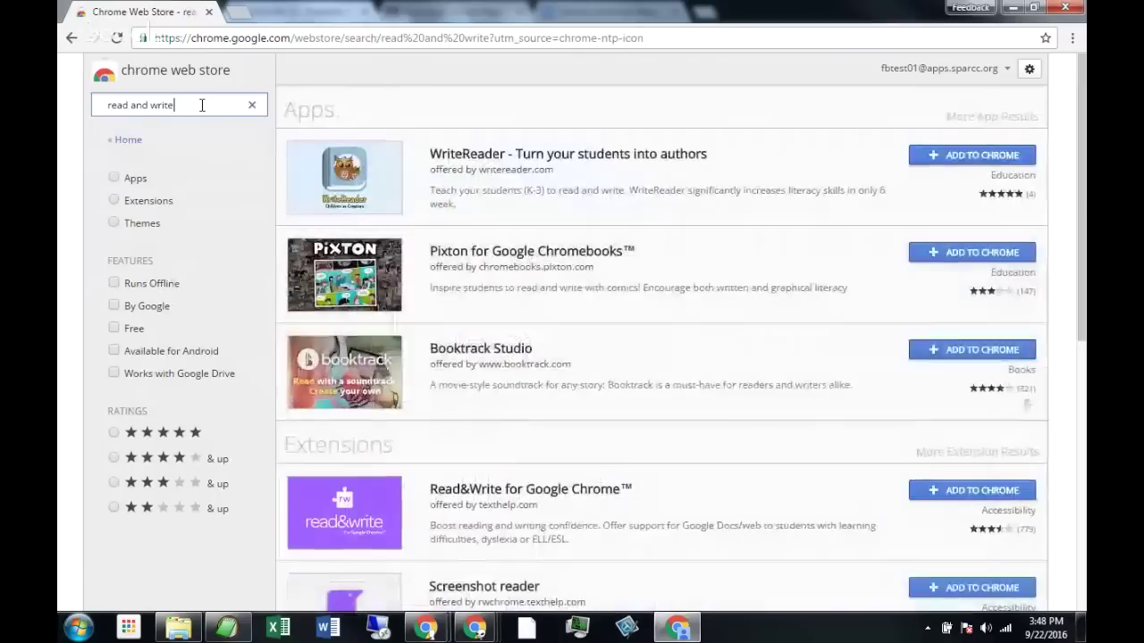
pyautogui.scroll(-3, 459, 215)
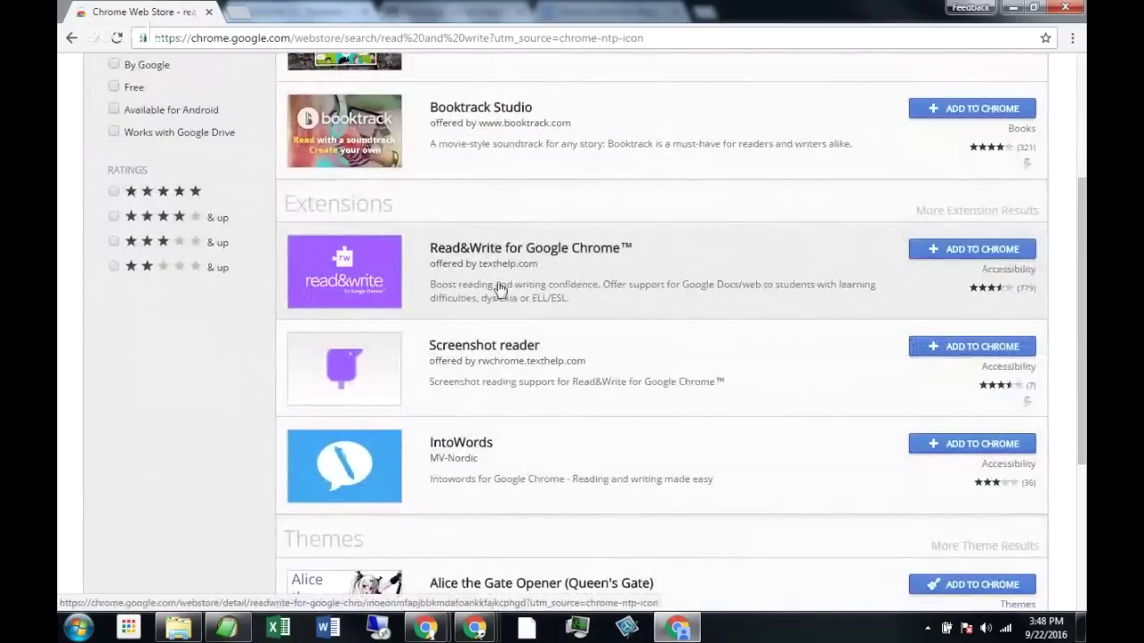
pyautogui.click(493, 288)
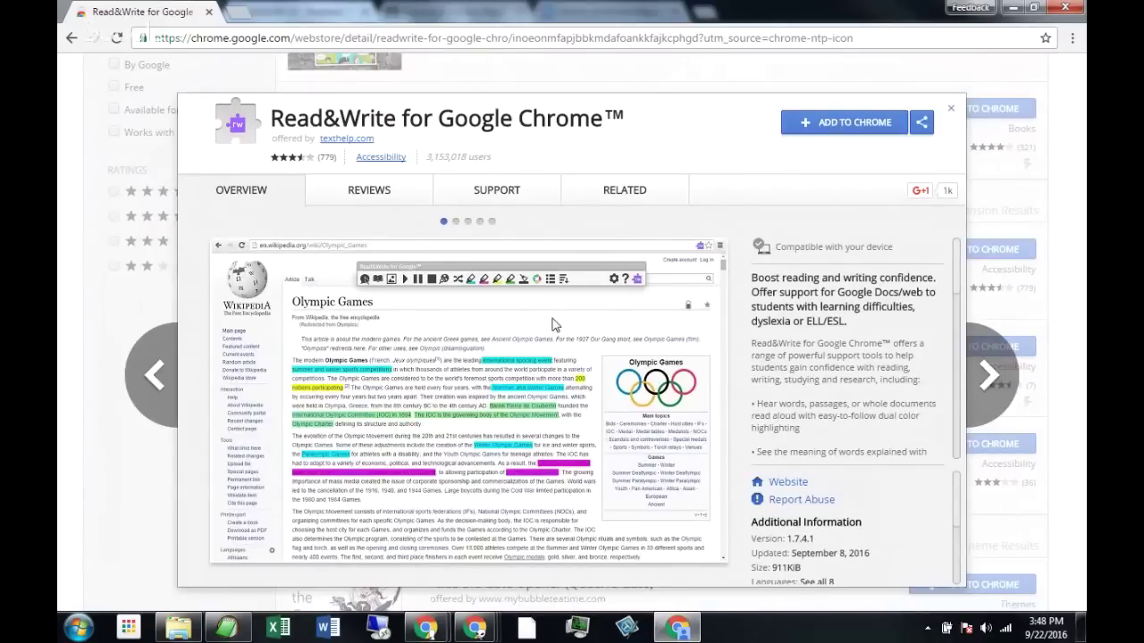
pyautogui.click(854, 125)
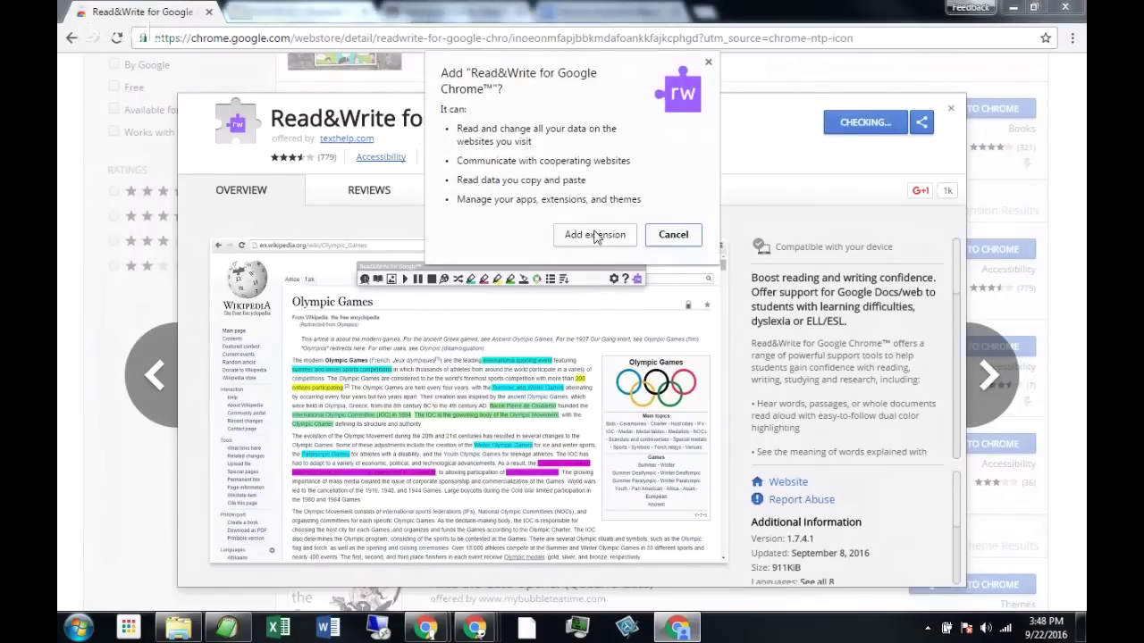
# Confirm installing the Read&Write extension, then open a blank new tab.
pyautogui.click(597, 236)
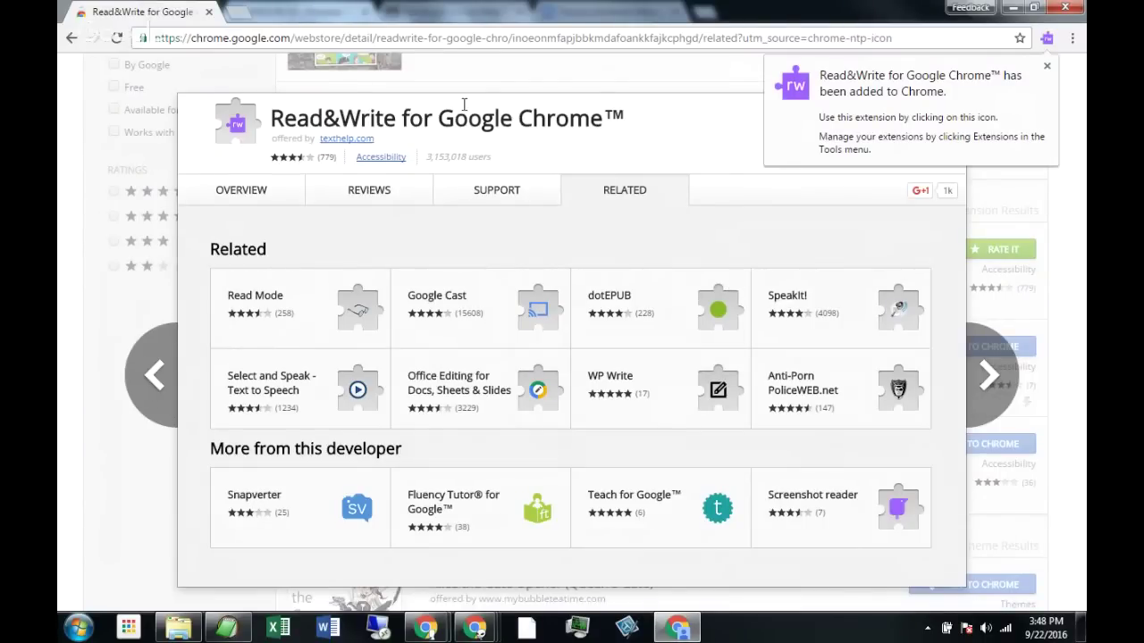
pyautogui.click(239, 14)
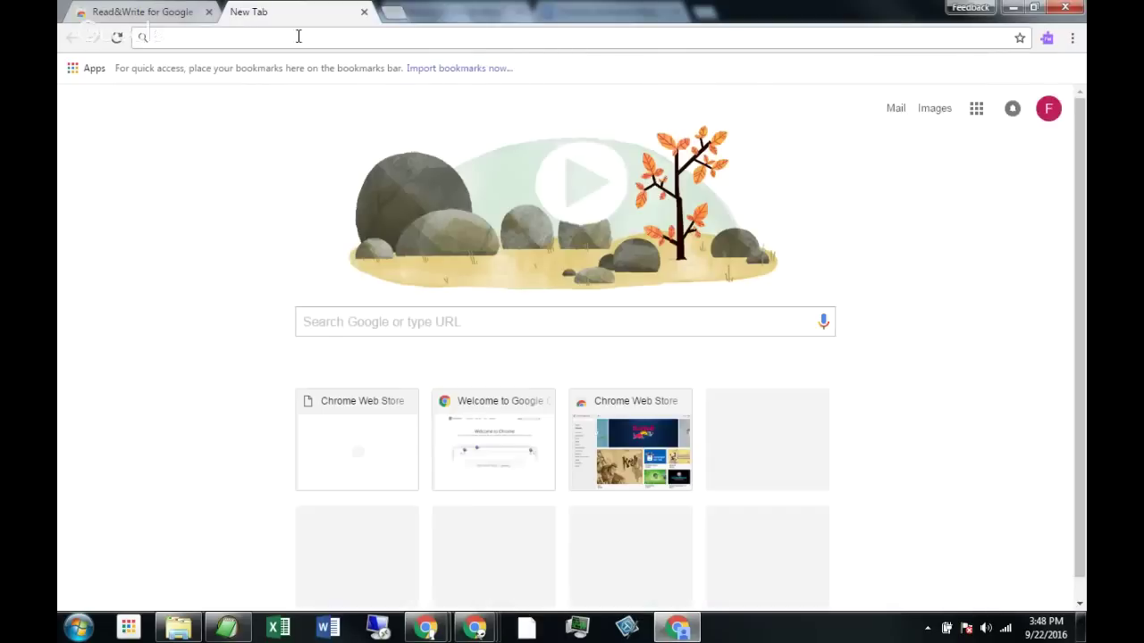
# Launch Read&Write from its extension icon and allow it access to the Google account.
pyautogui.click(1046, 40)
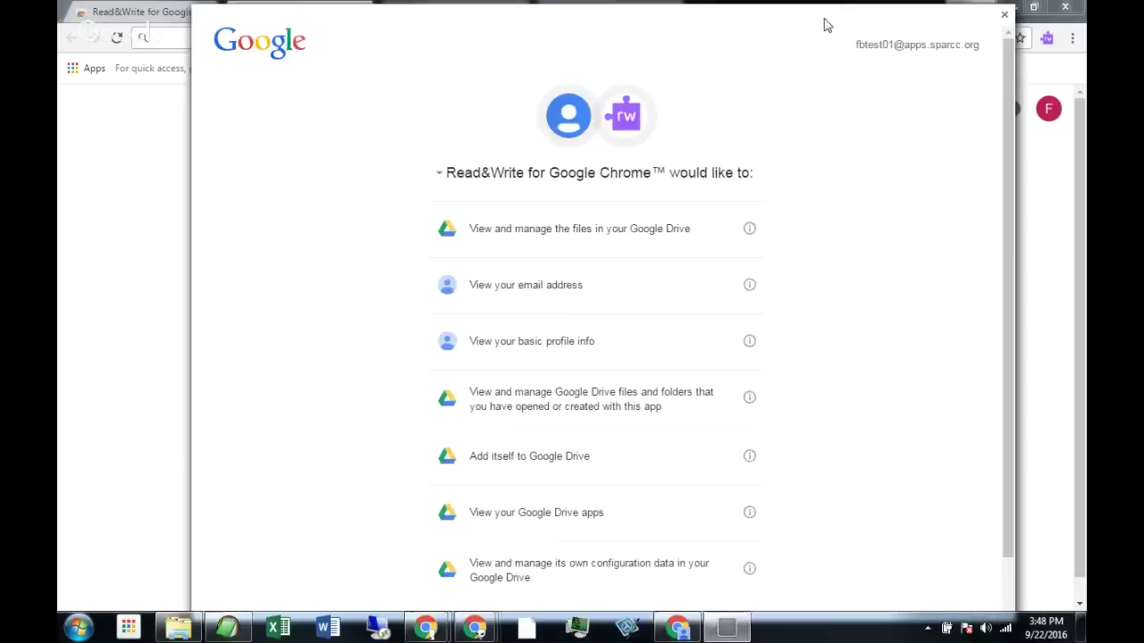
pyautogui.scroll(-1, 805, 214)
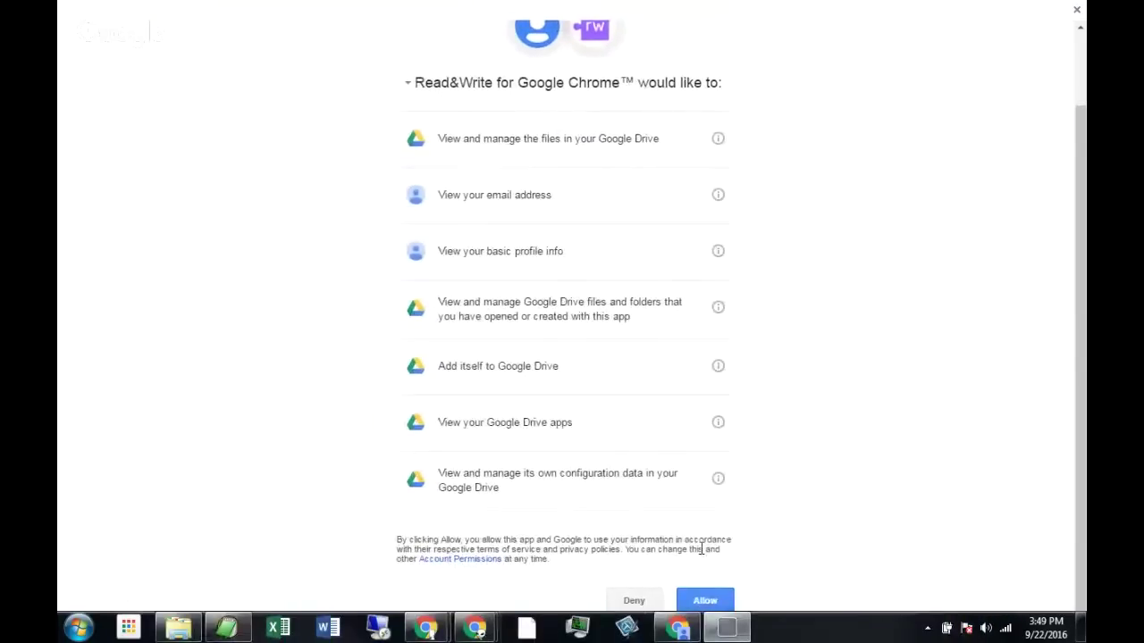
pyautogui.click(701, 597)
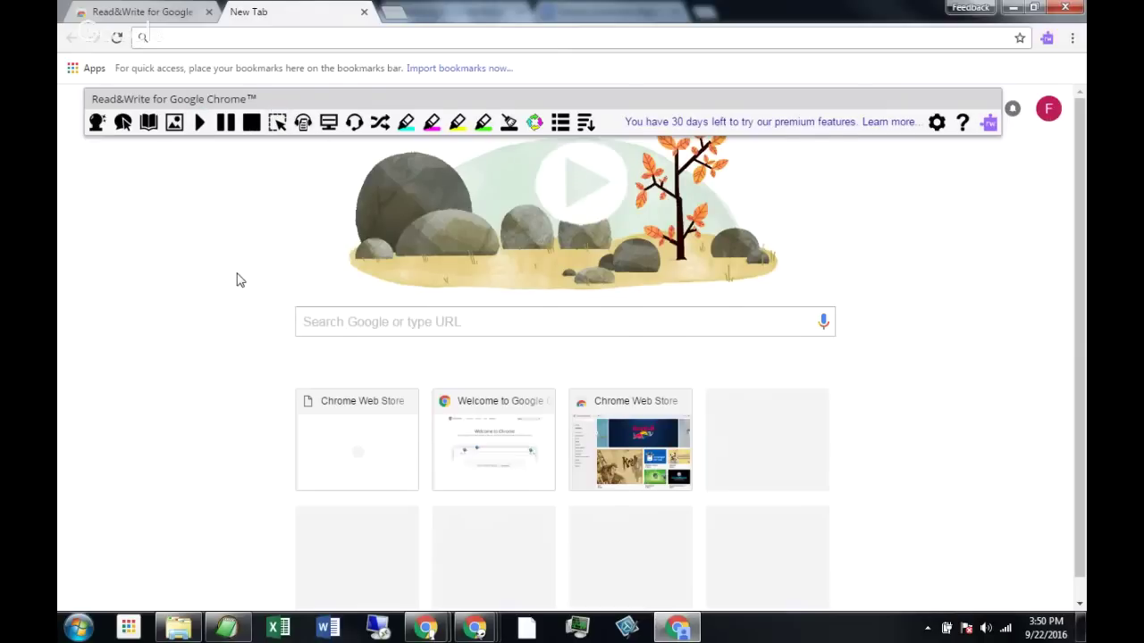
# Hide the Read&Write toolbar and return to the SPARCC session page.
pyautogui.click(1047, 37)
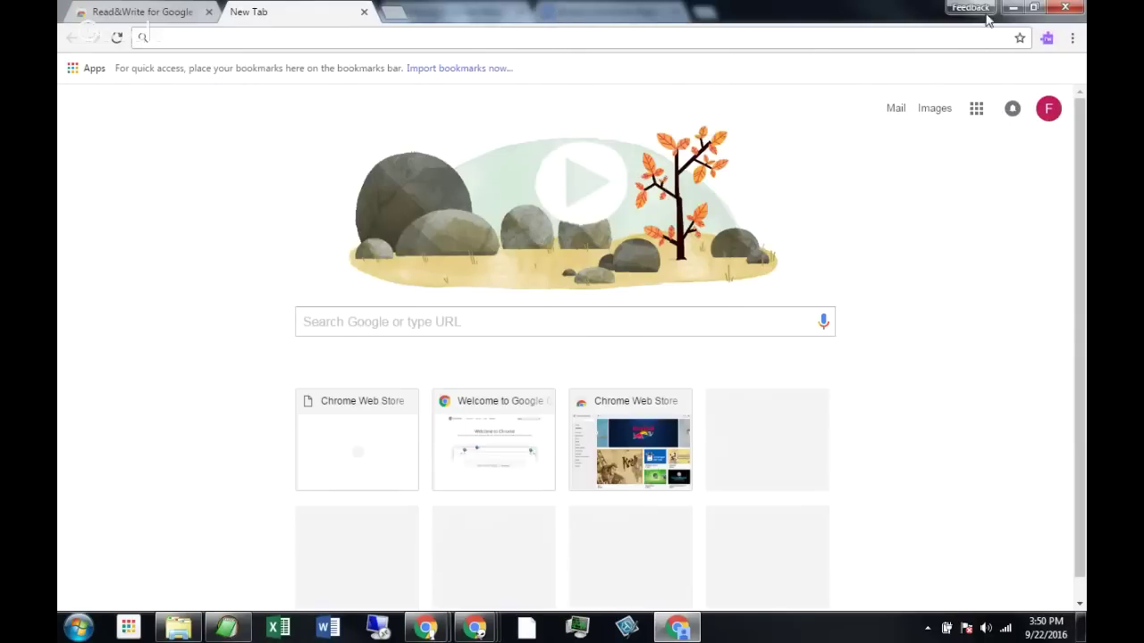
pyautogui.click(1012, 7)
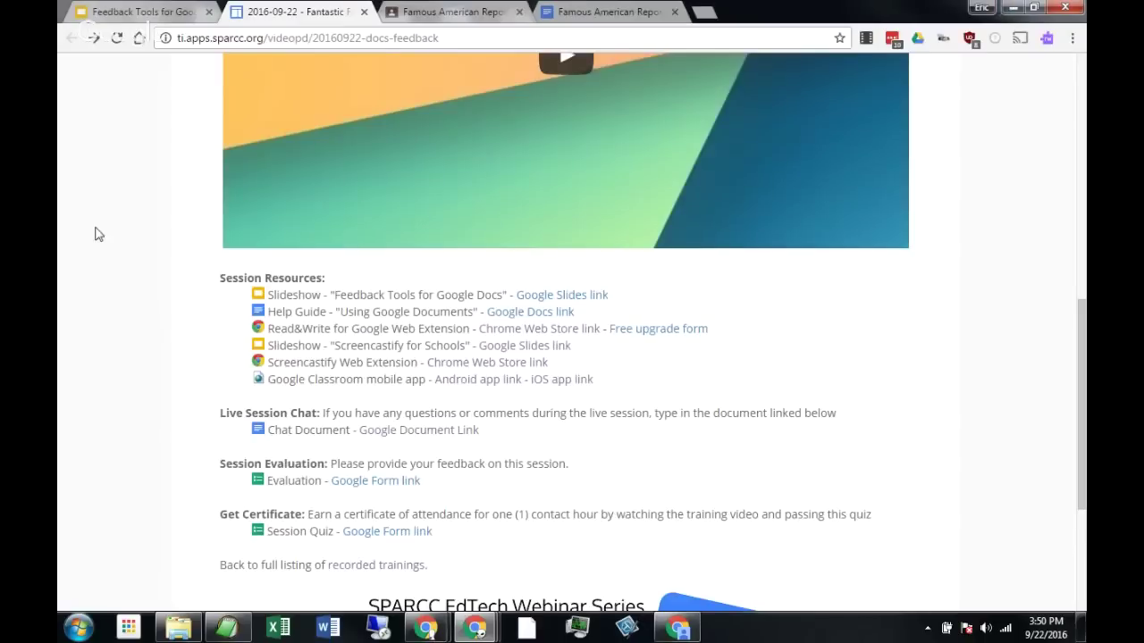
pyautogui.scroll(2, 116, 228)
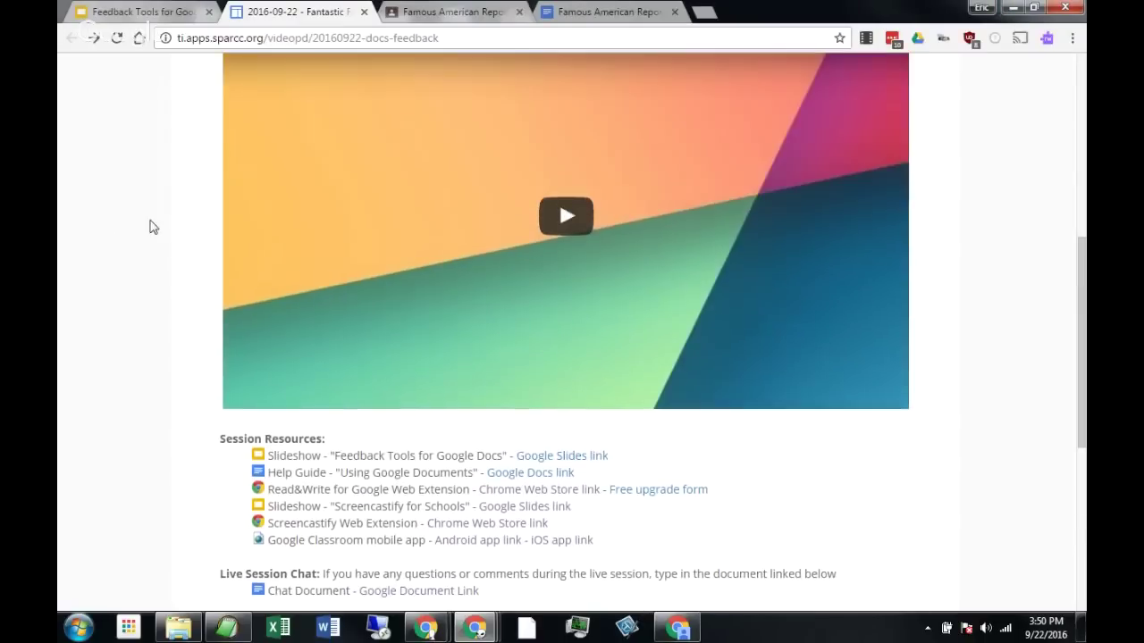
pyautogui.click(152, 11)
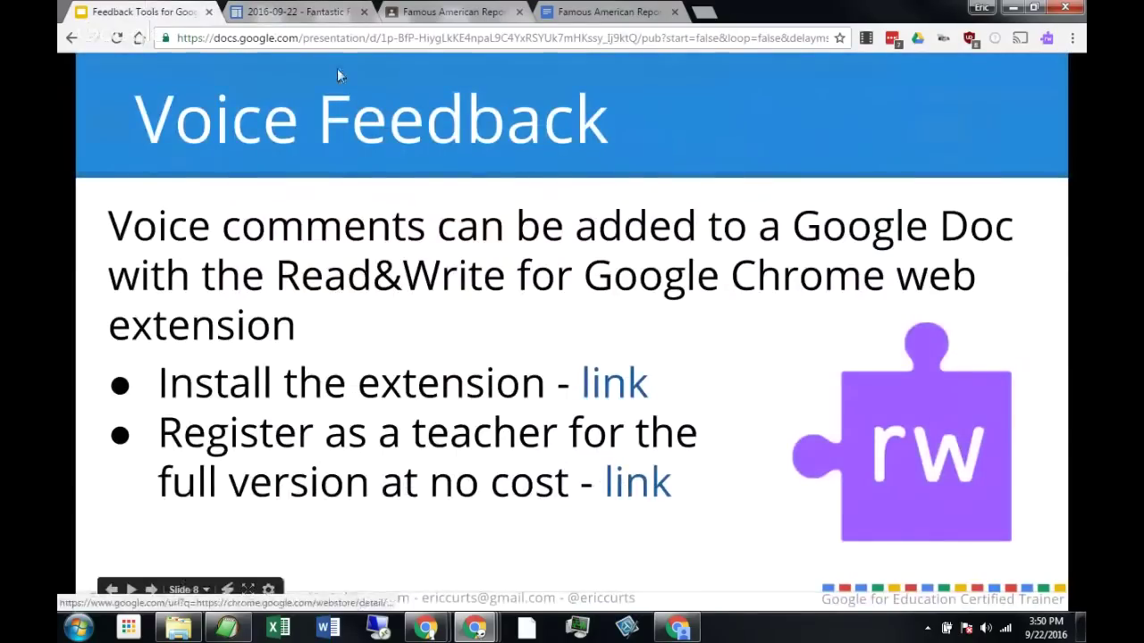
pyautogui.click(256, 11)
pyautogui.scroll(2, 202, 260)
pyautogui.scroll(-5, 200, 258)
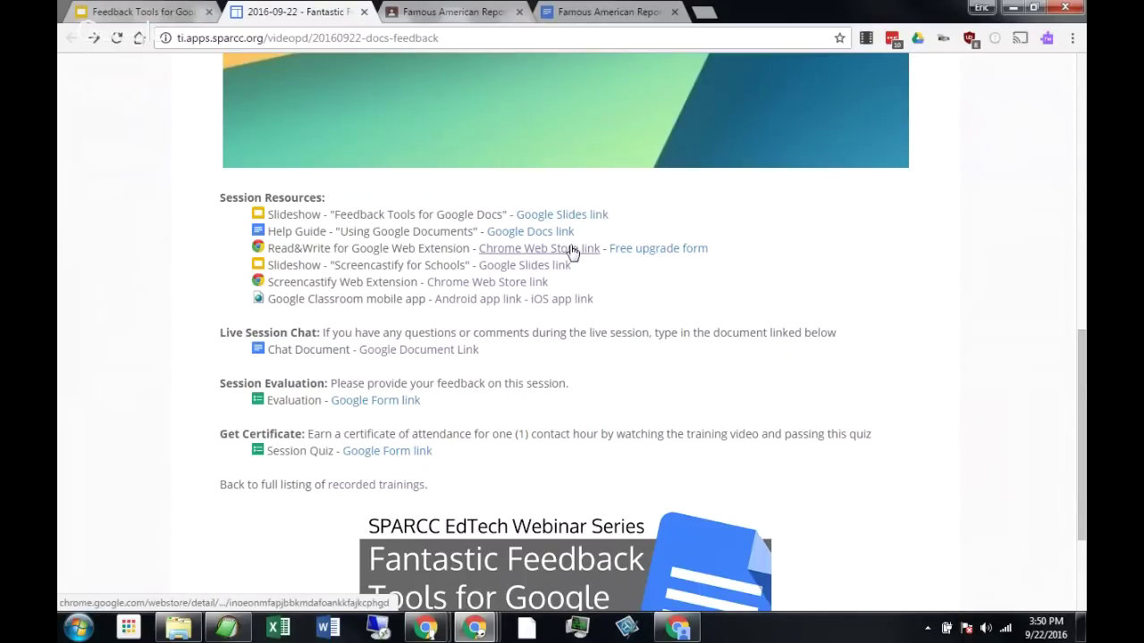
pyautogui.click(677, 249)
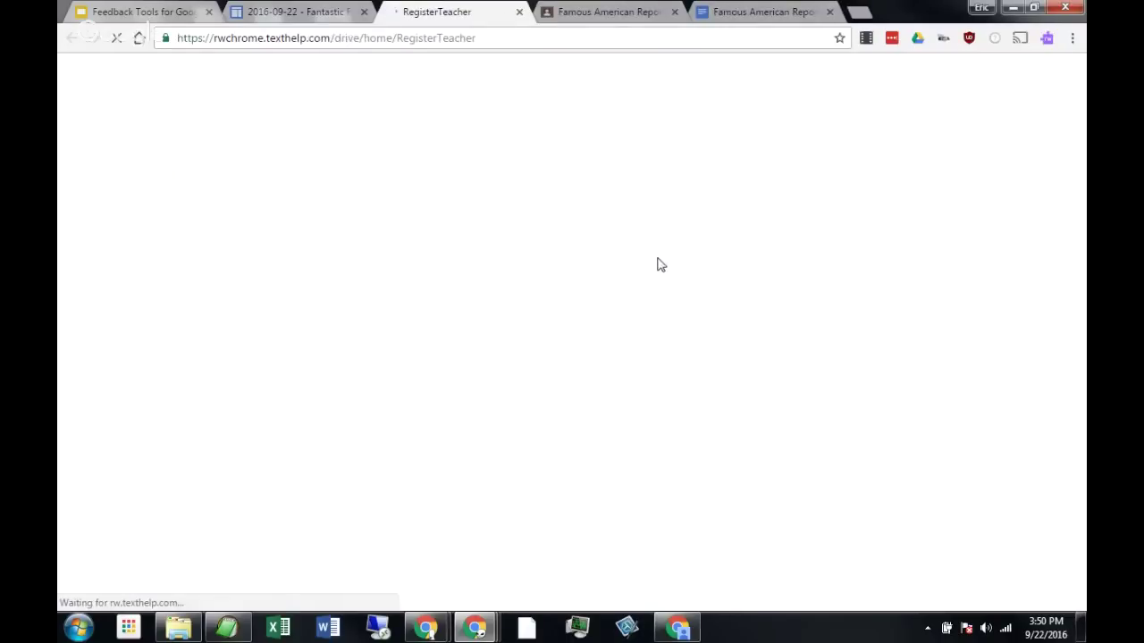
pyautogui.scroll(-5, 580, 375)
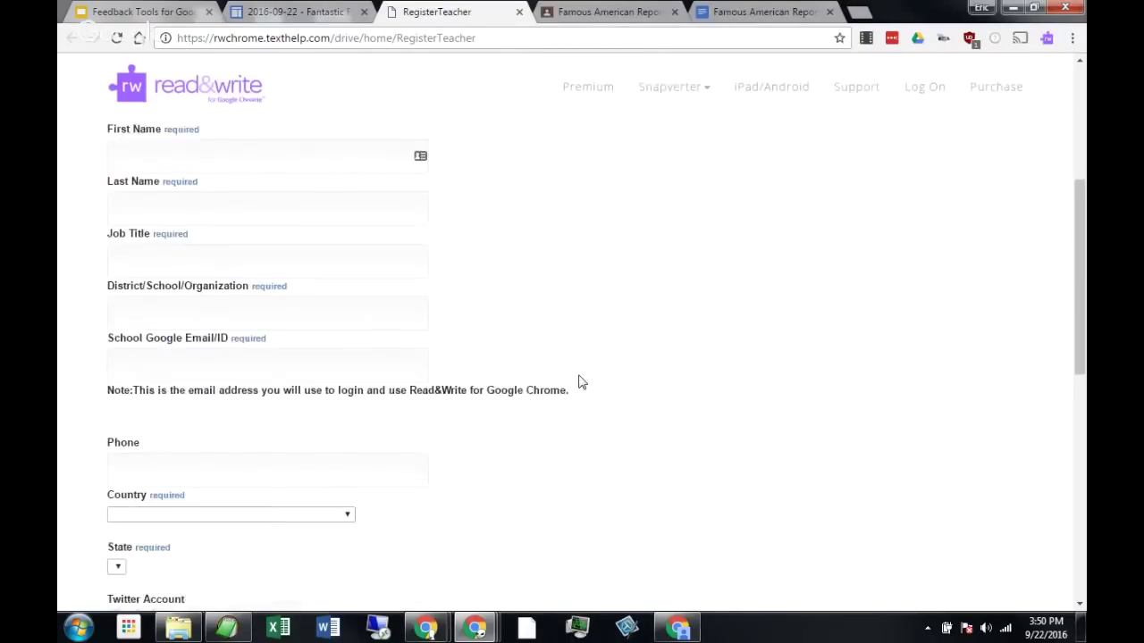
pyautogui.scroll(8, 665, 394)
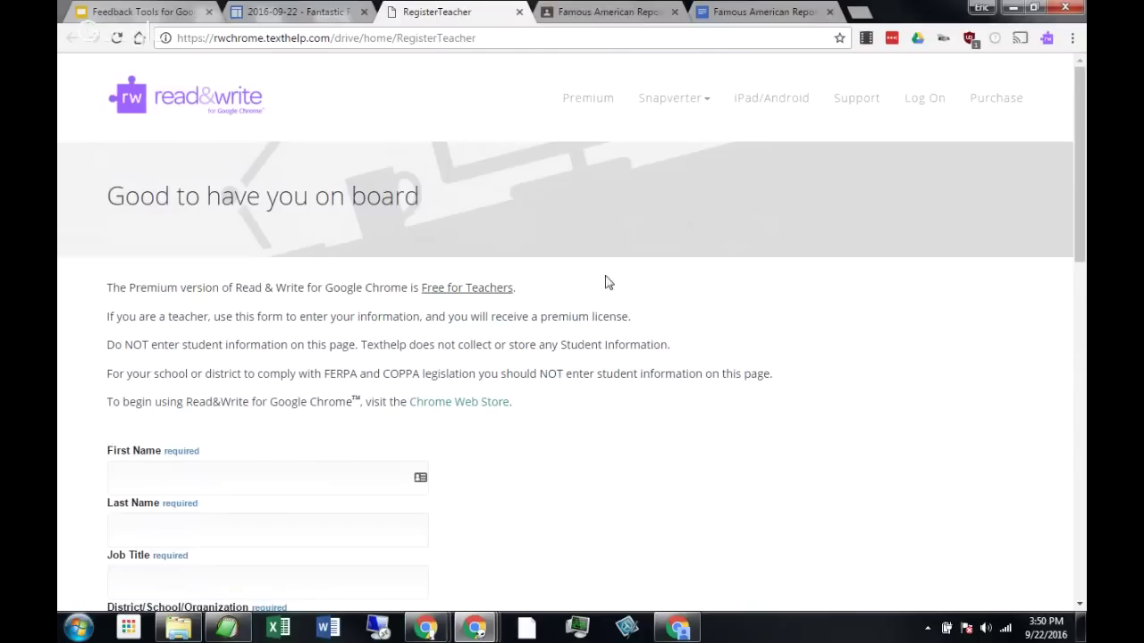
pyautogui.click(520, 12)
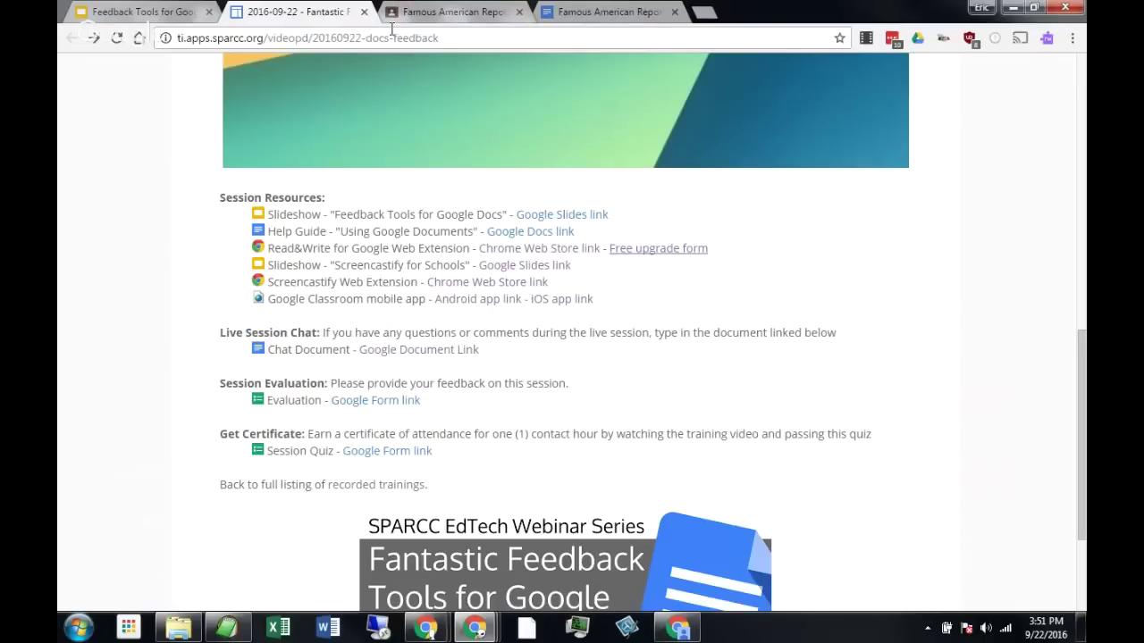
# Switch to the Famous American Report and show the Read&Write toolbar over it.
pyautogui.click(577, 13)
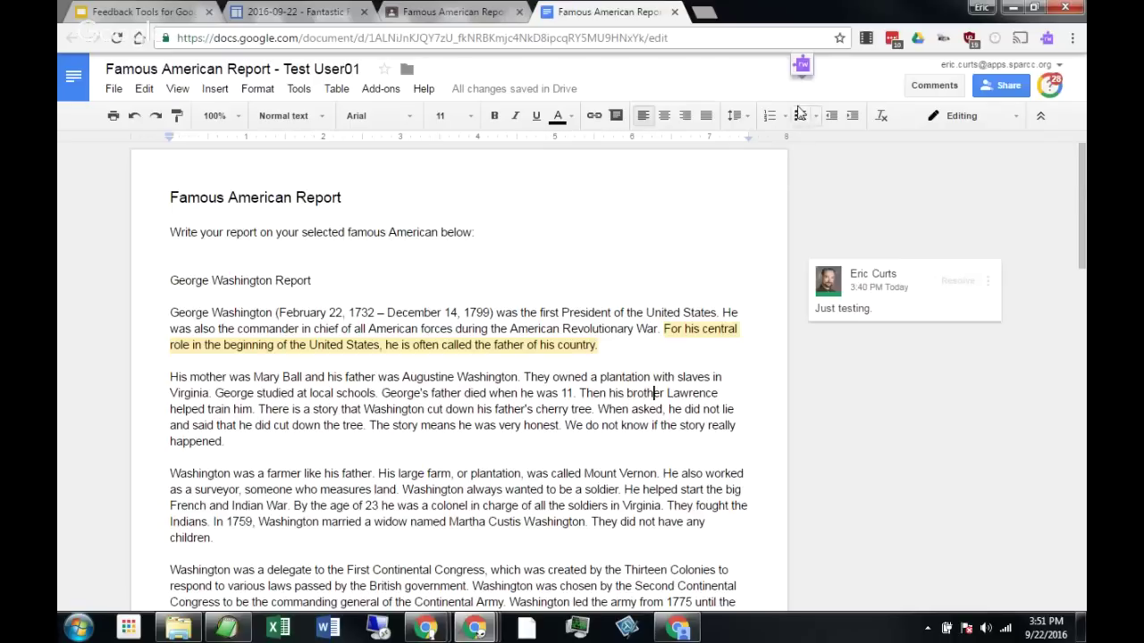
pyautogui.click(802, 66)
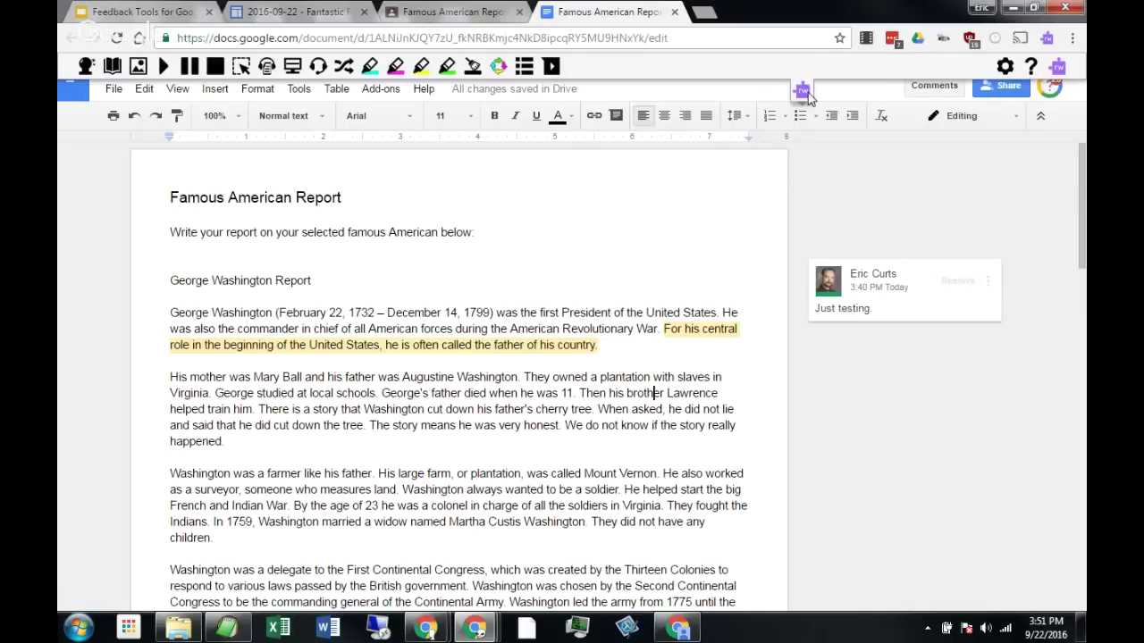
pyautogui.click(805, 92)
# Select 'Then his brother Lawrence helped train him.' and open Read&Write's Voice Note recorder.
pyautogui.click(581, 393)
pyautogui.moveTo(581, 393); pyautogui.dragTo(257, 409)
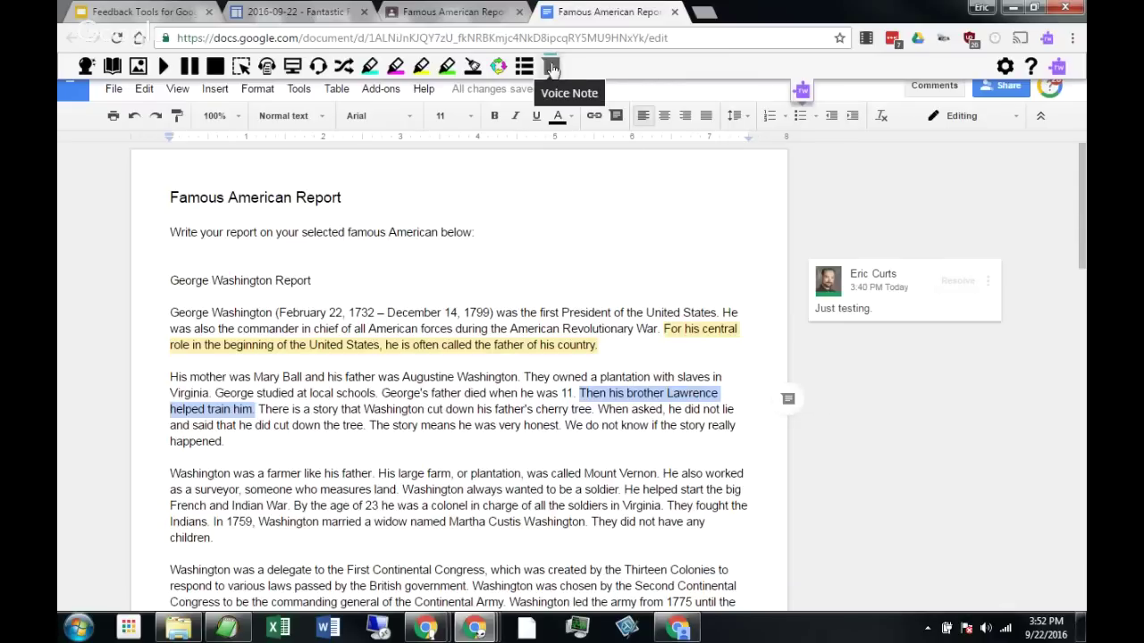
pyautogui.click(551, 68)
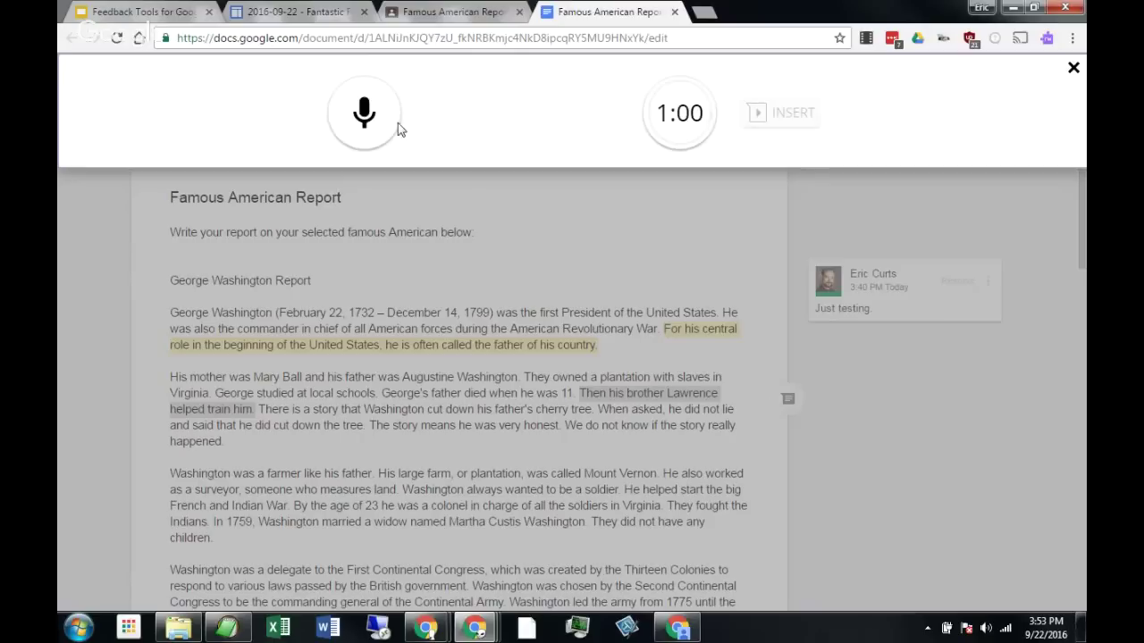
# Record a short voice note for the Lawrence sentence and stop the recording.
pyautogui.click(376, 119)
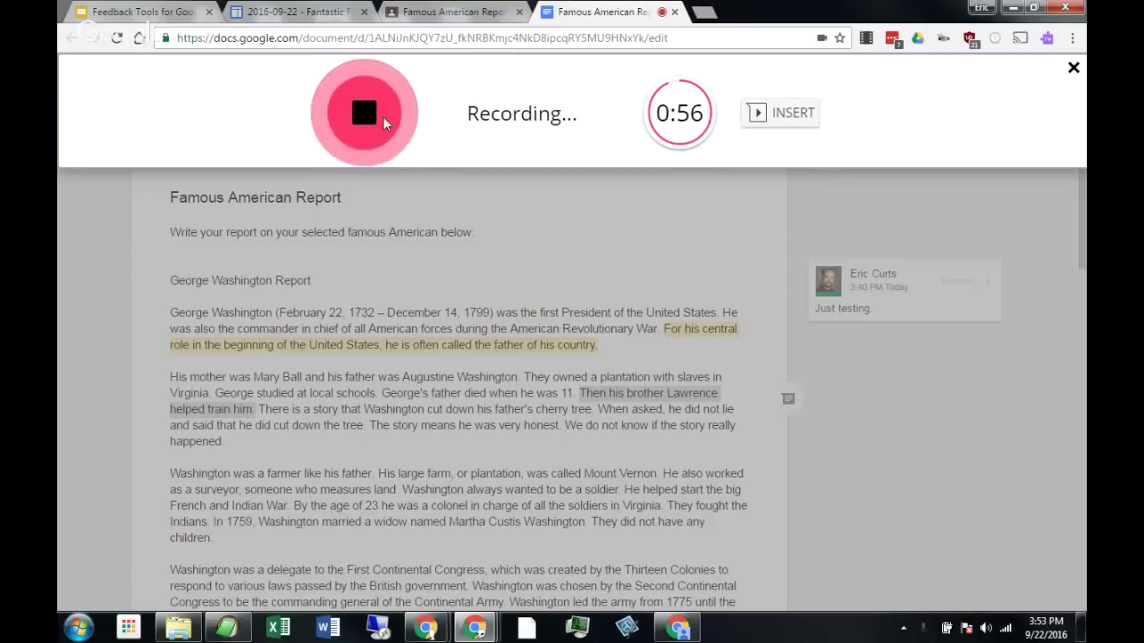
pyautogui.click(384, 123)
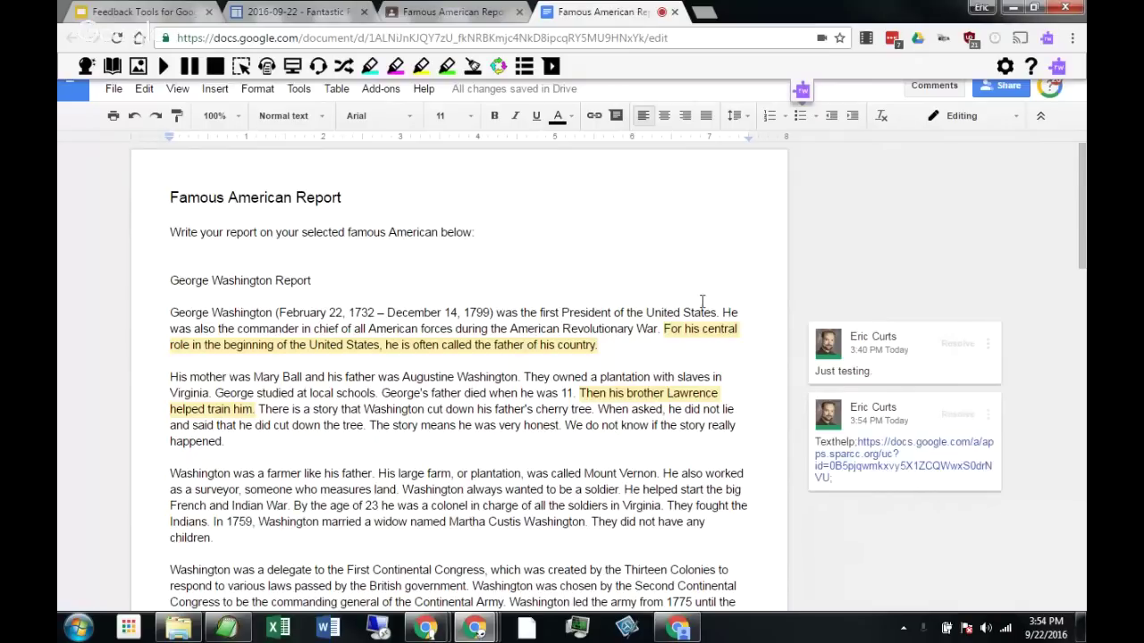
# Play back the voice comment on the Lawrence sentence, then deselect it.
pyautogui.moveTo(891, 462)
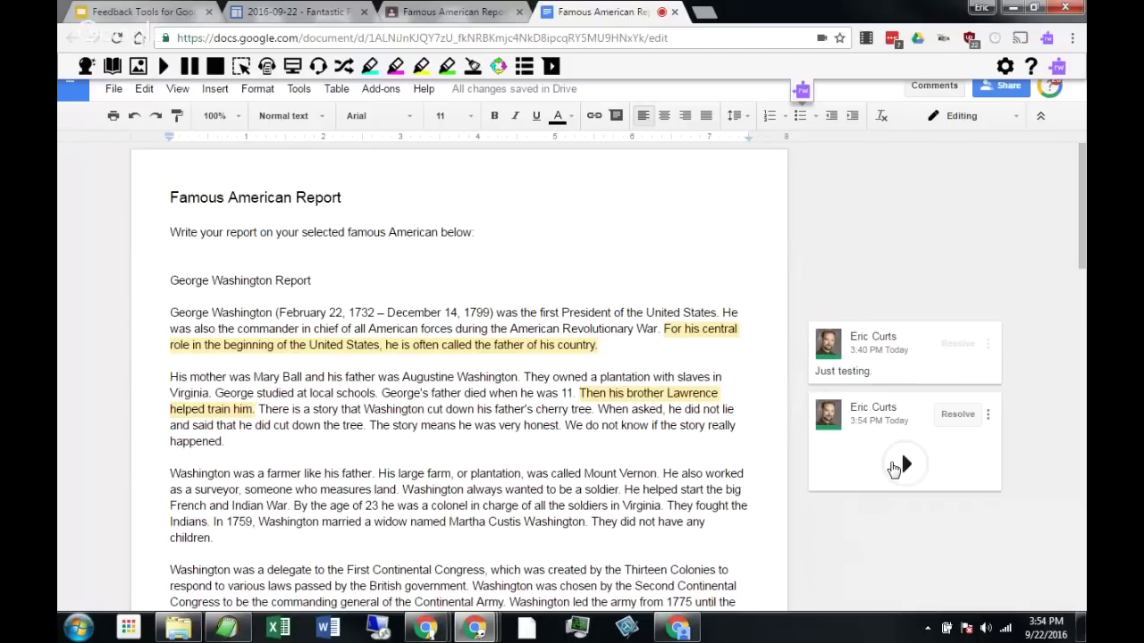
pyautogui.click(898, 466)
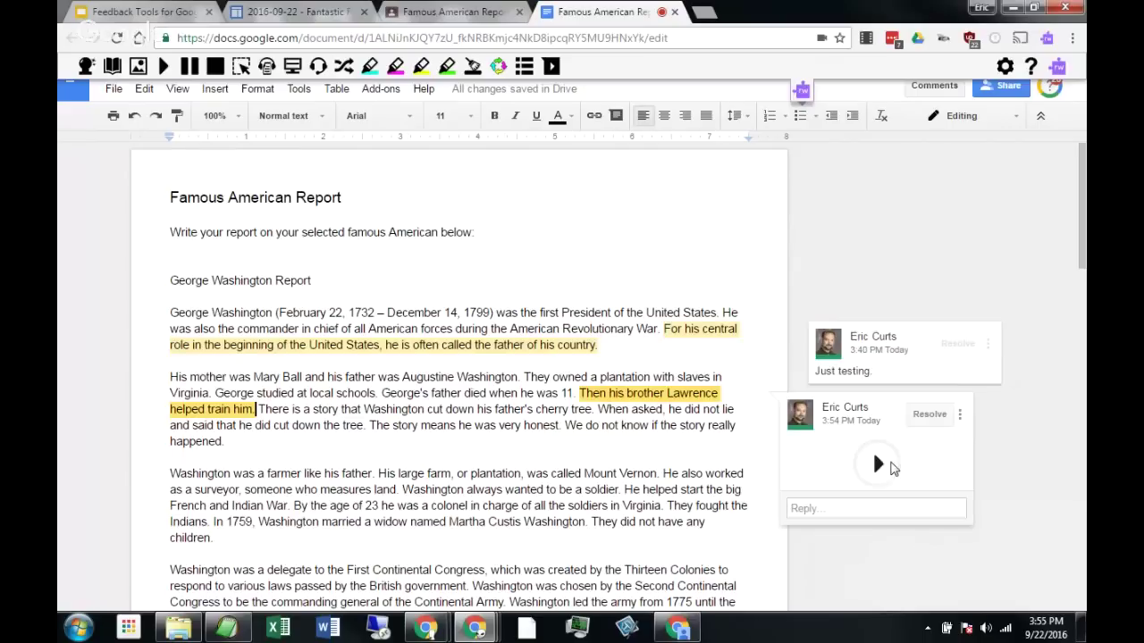
pyautogui.click(888, 468)
pyautogui.click(662, 455)
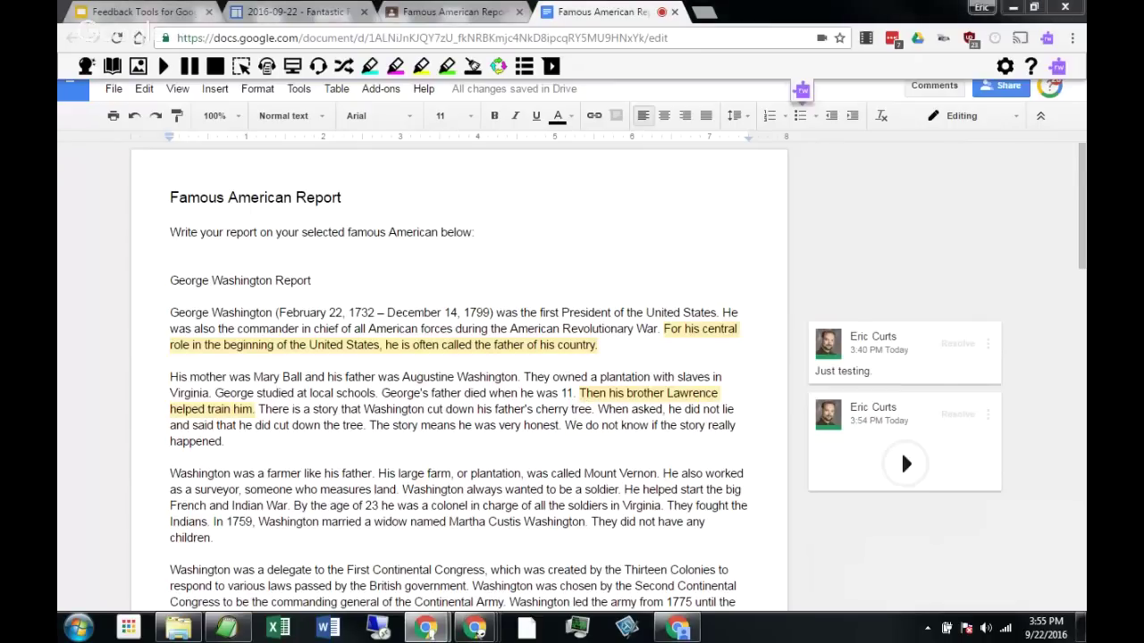
# Return to the Feedback Tools presentation and advance through the Voice Note slides to the ScreenCastify Video Feedback slide.
pyautogui.click(179, 15)
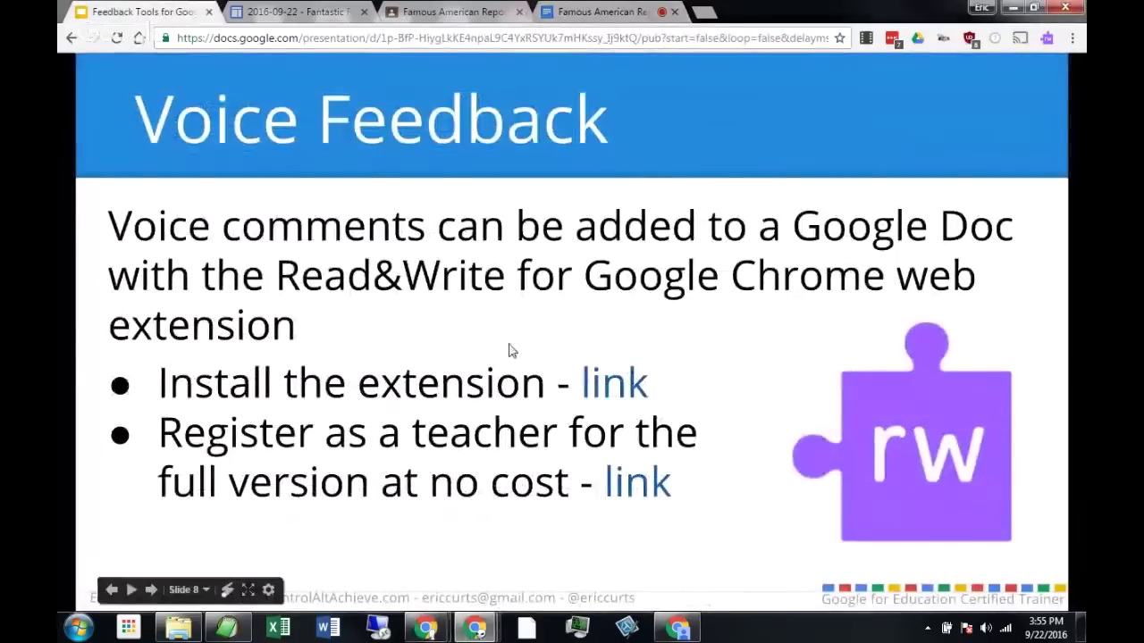
pyautogui.click(728, 322)
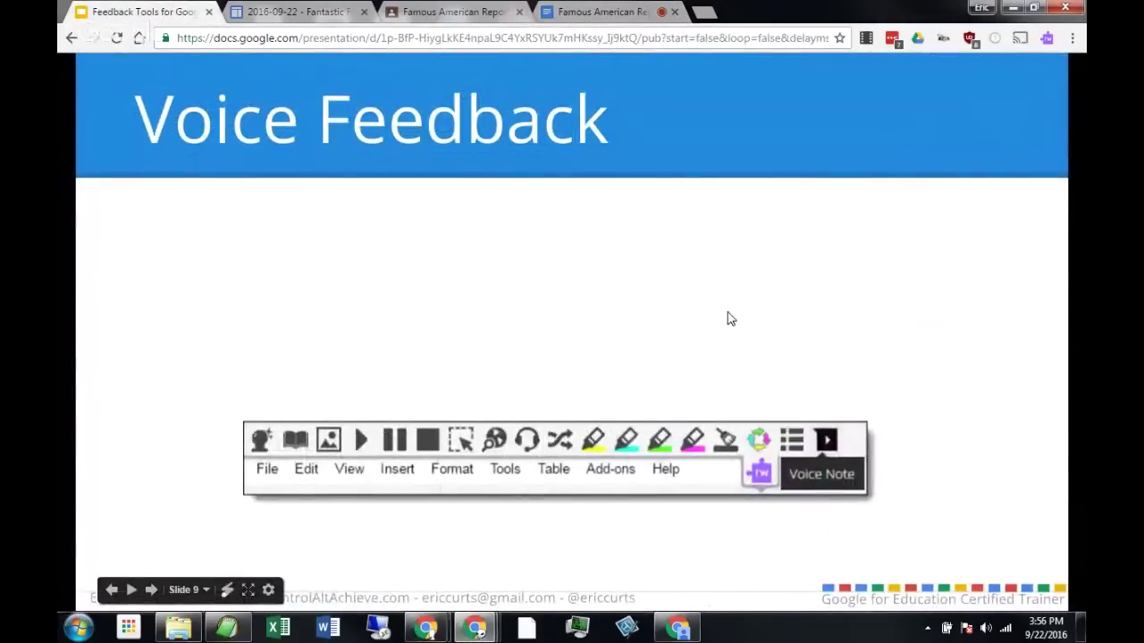
pyautogui.click(728, 319)
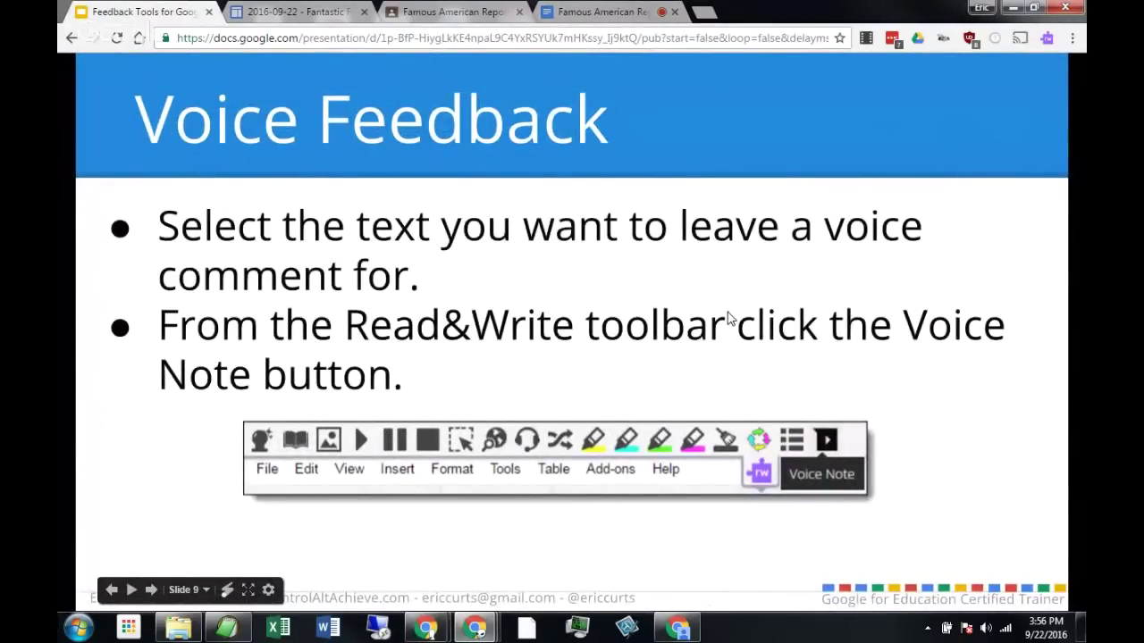
pyautogui.click(728, 319)
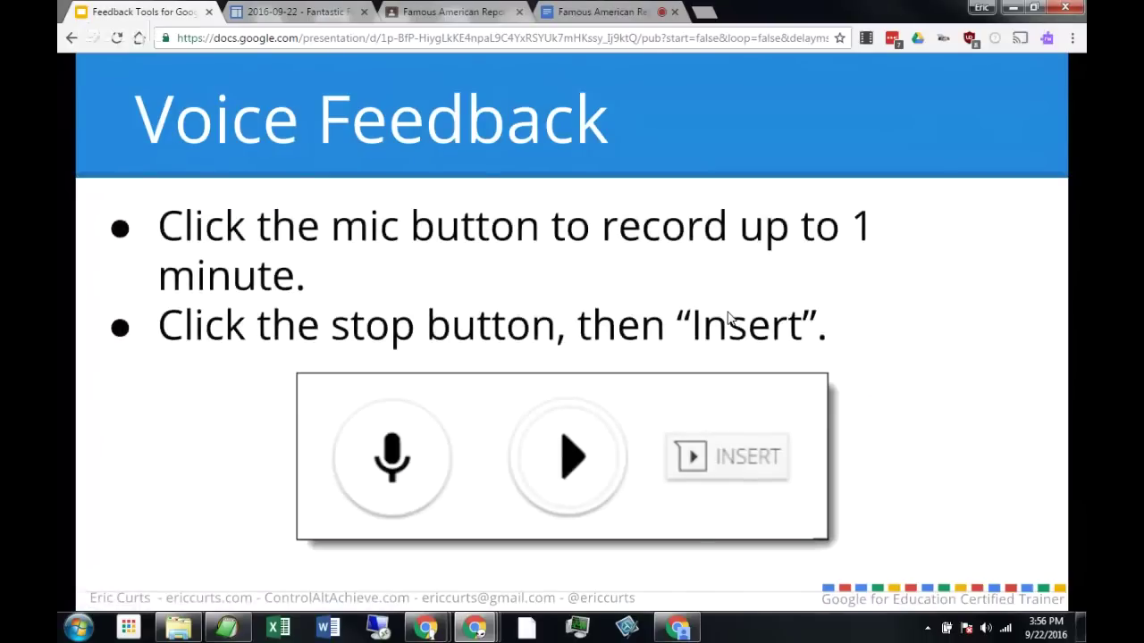
pyautogui.click(727, 319)
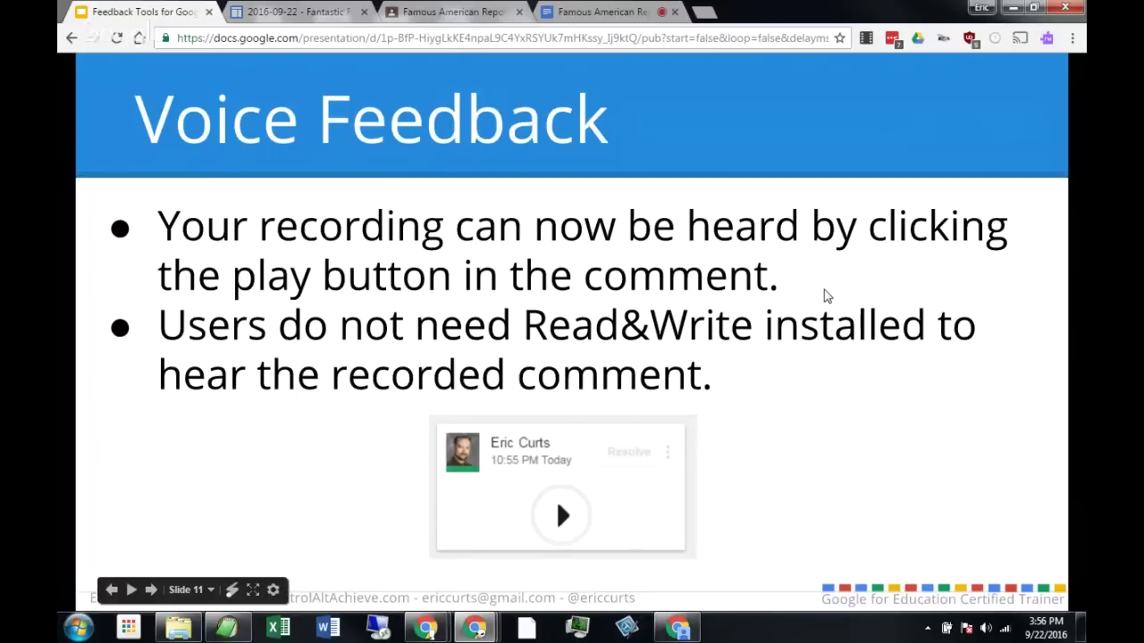
pyautogui.press('Right')
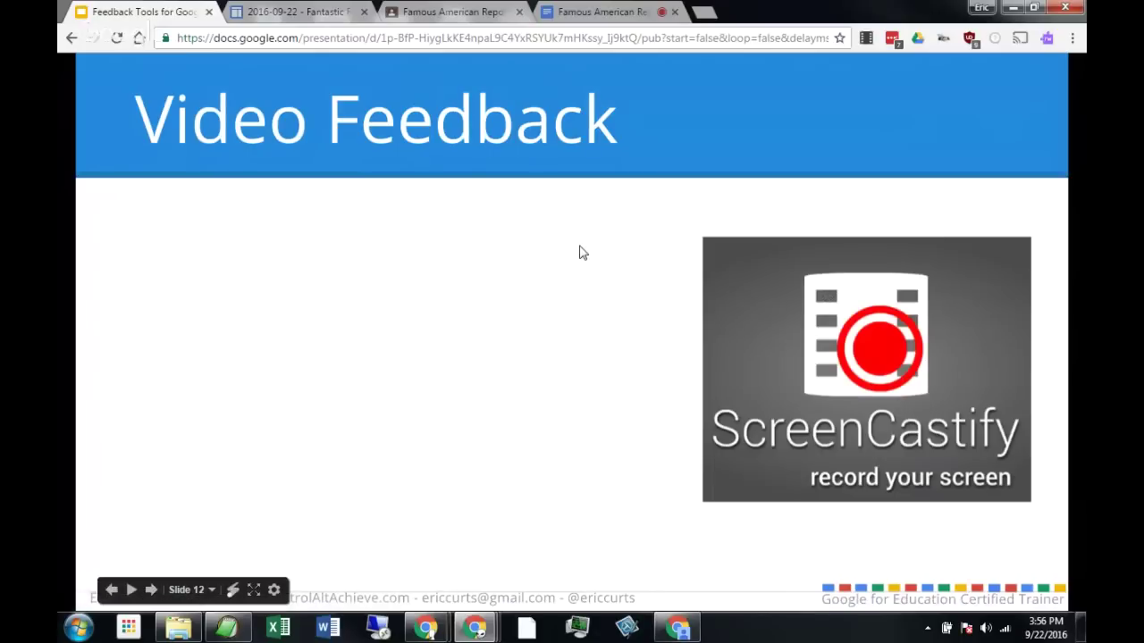
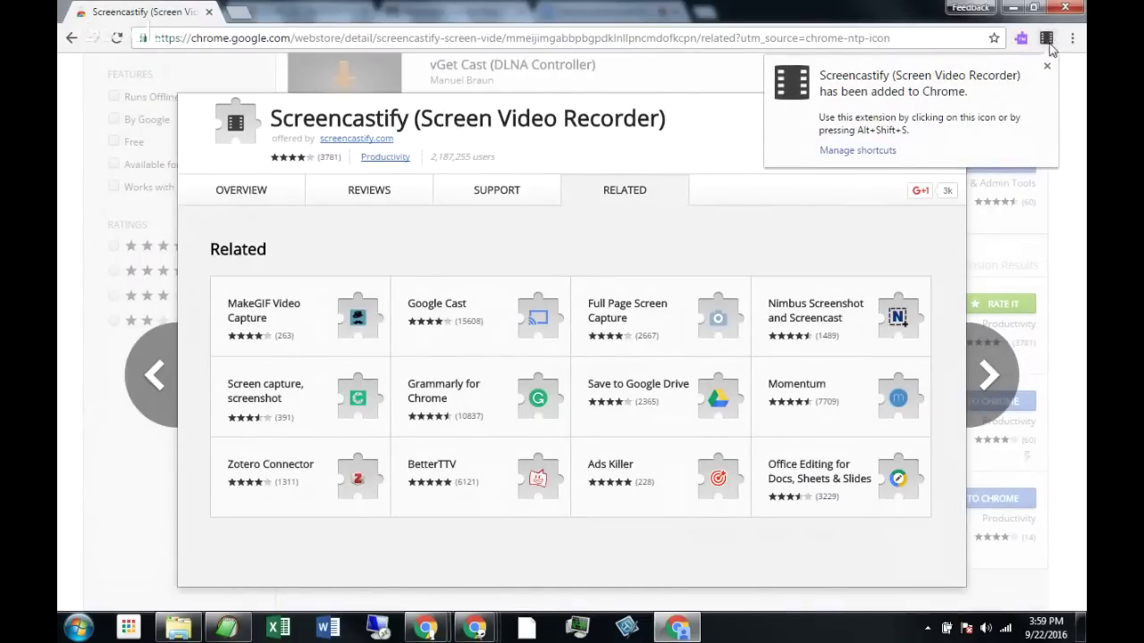
# Open a new tab and launch the newly installed Screencastify extension.
pyautogui.click(241, 13)
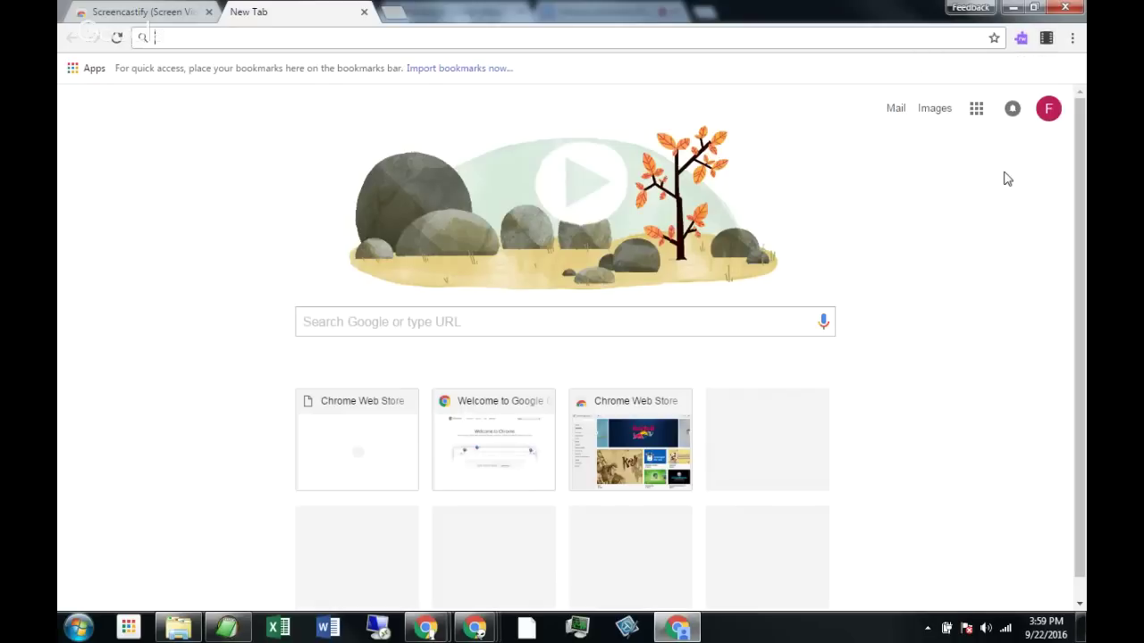
pyautogui.click(1046, 40)
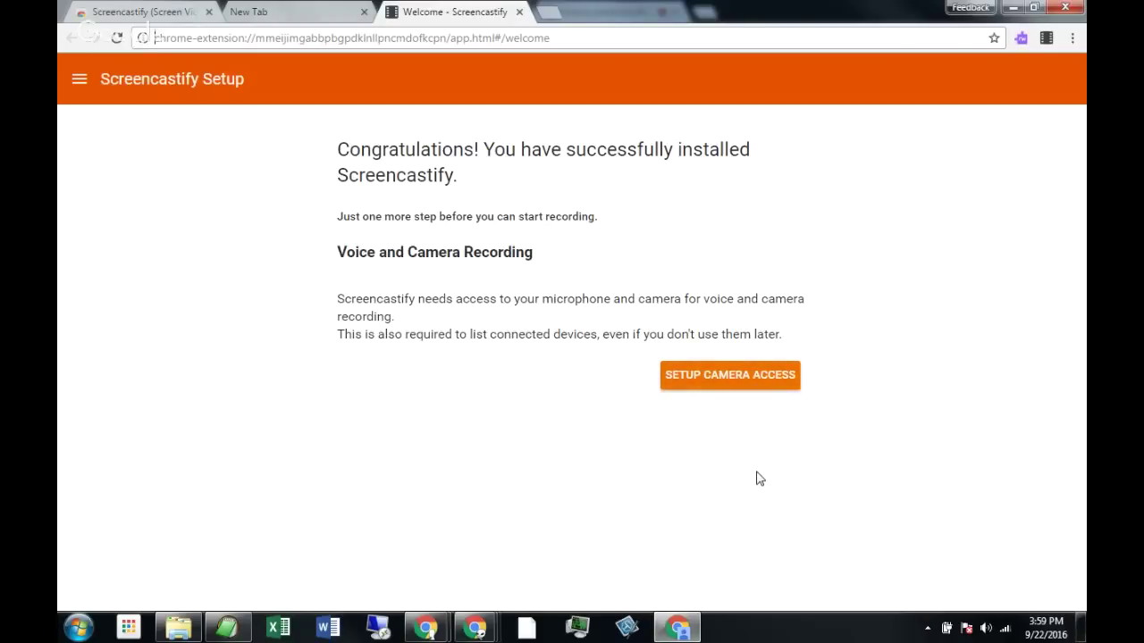
# Grant Screencastify camera and microphone access and store recordings on Google Drive.
pyautogui.click(756, 387)
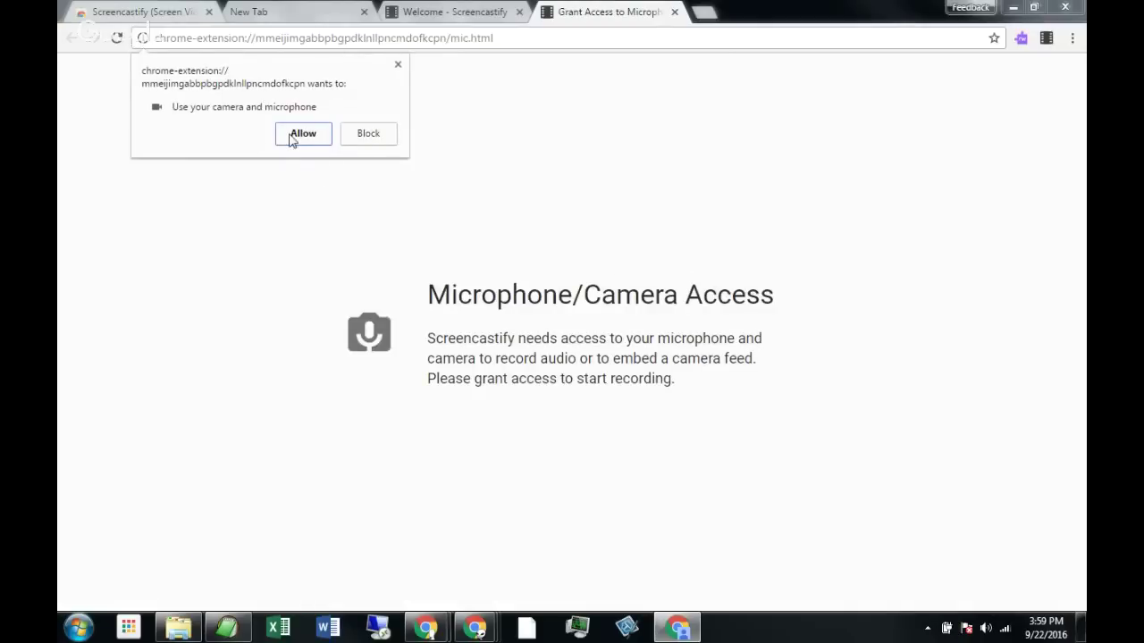
pyautogui.click(290, 135)
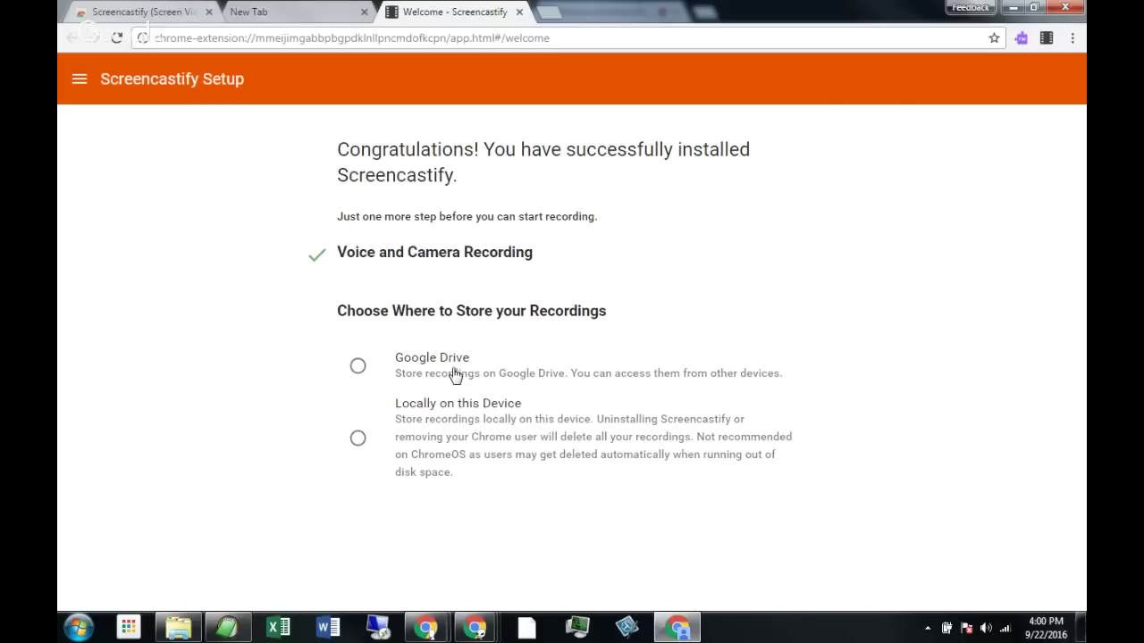
pyautogui.click(358, 367)
pyautogui.scroll(-1, 577, 356)
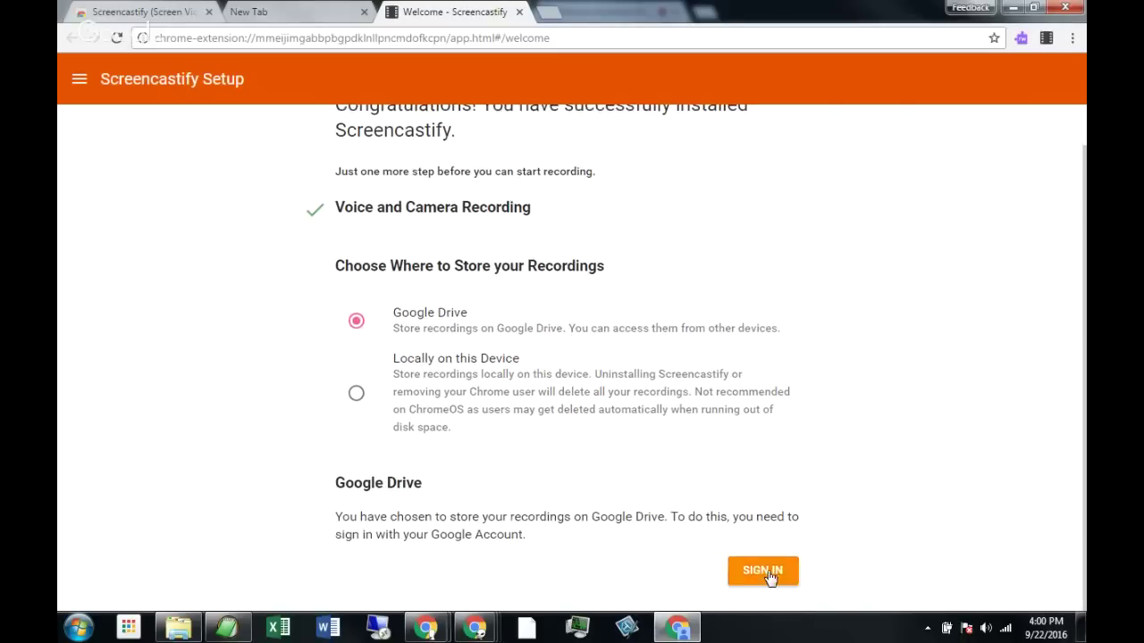
pyautogui.click(757, 572)
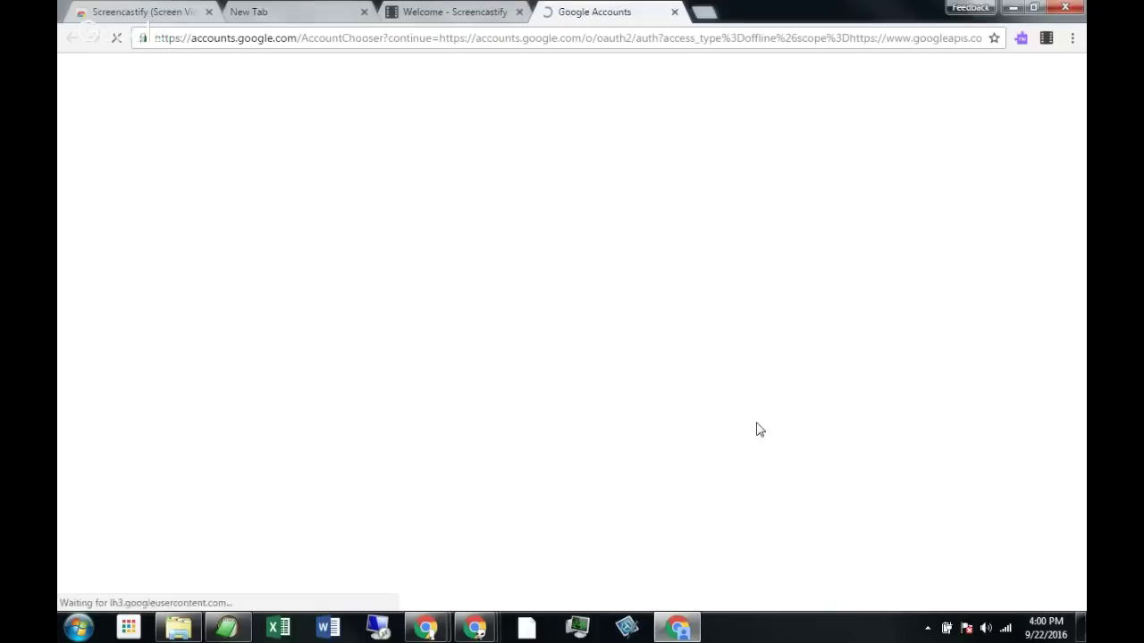
pyautogui.click(588, 185)
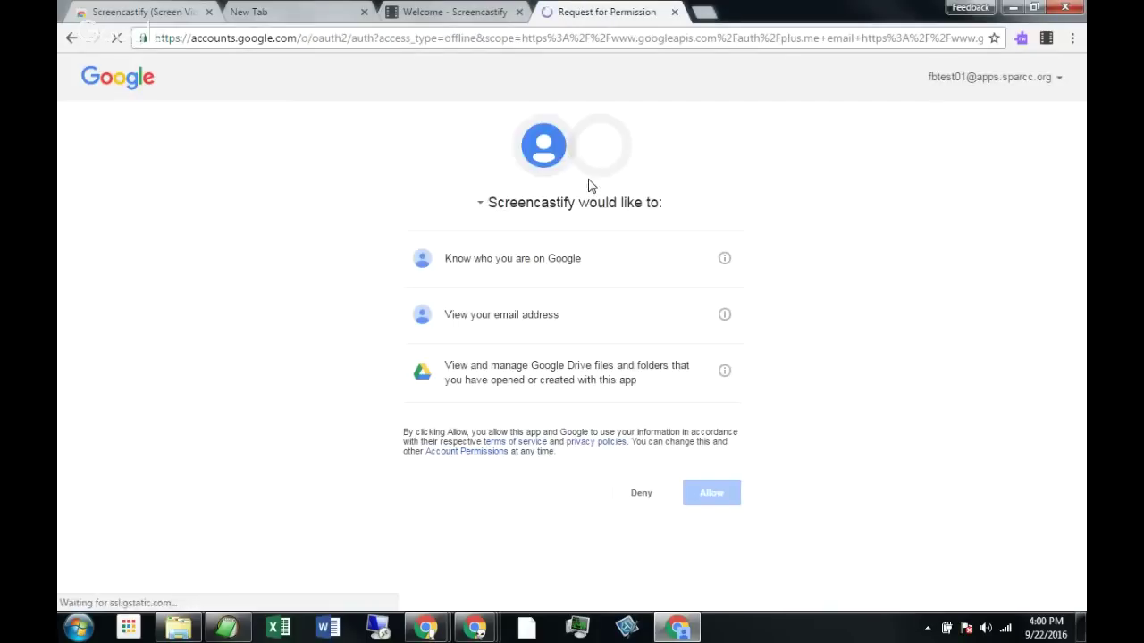
pyautogui.click(713, 501)
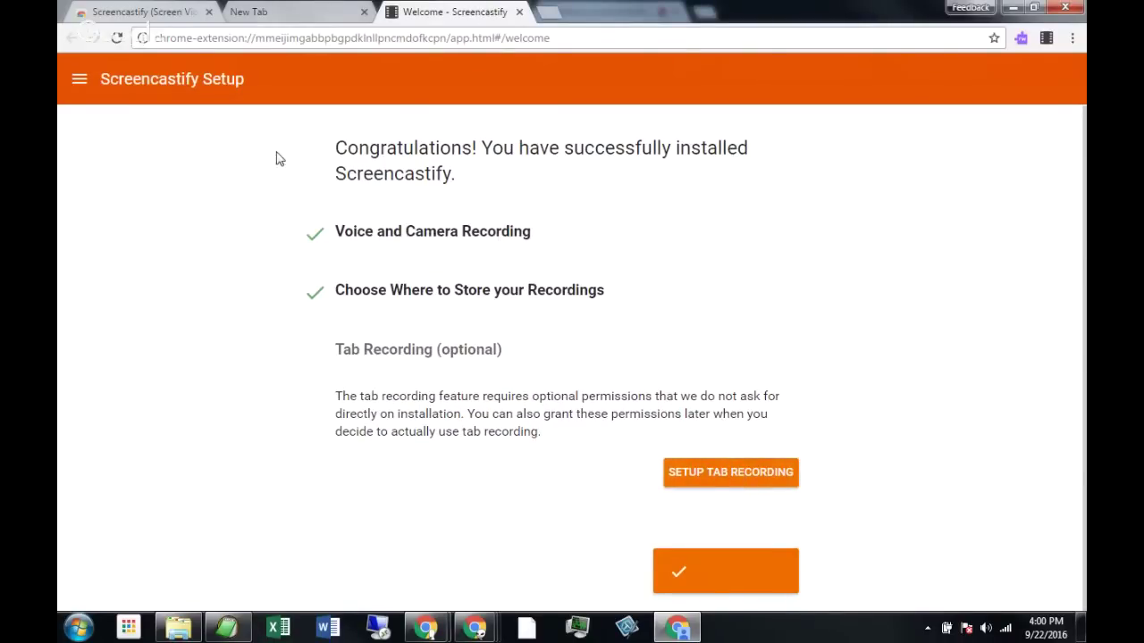
# Allow tab recording permissions and close the finished setup pages.
pyautogui.click(728, 478)
pyautogui.click(600, 192)
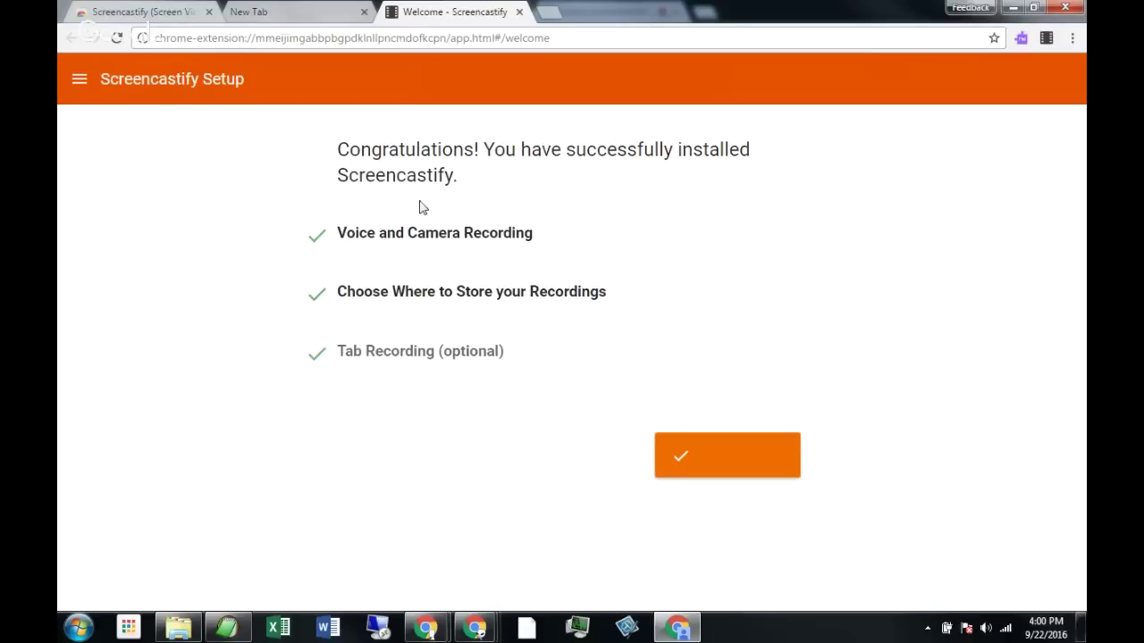
pyautogui.click(519, 12)
pyautogui.click(364, 12)
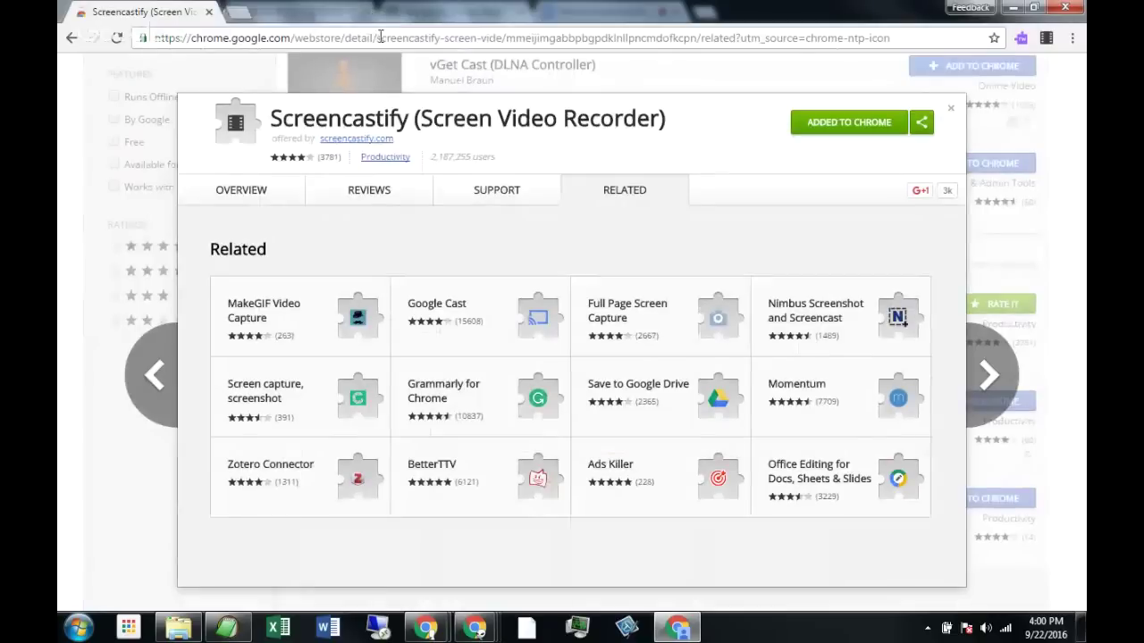
pyautogui.click(951, 108)
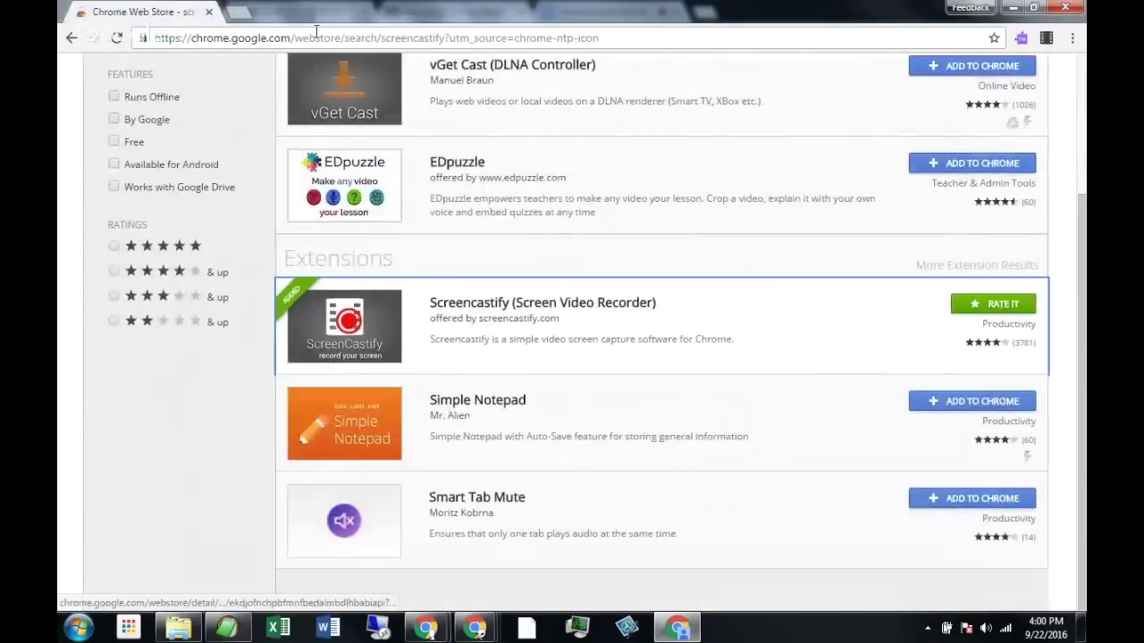
# Close the Web Store and return to the Famous American Report document via Classroom.
pyautogui.click(209, 11)
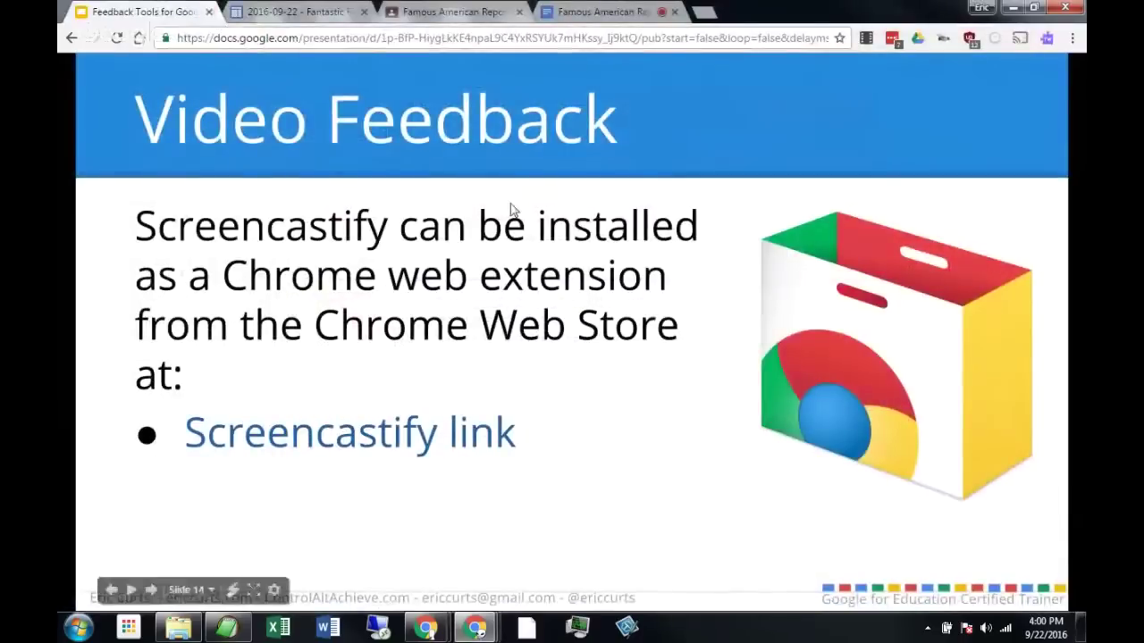
pyautogui.click(458, 15)
pyautogui.click(573, 13)
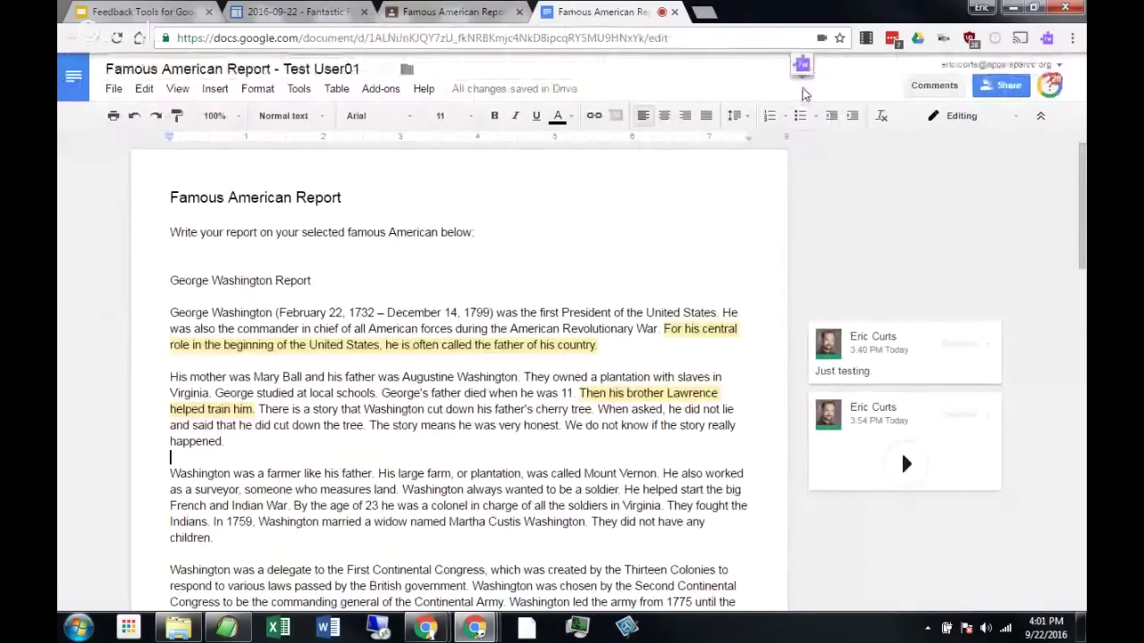
pyautogui.click(573, 222)
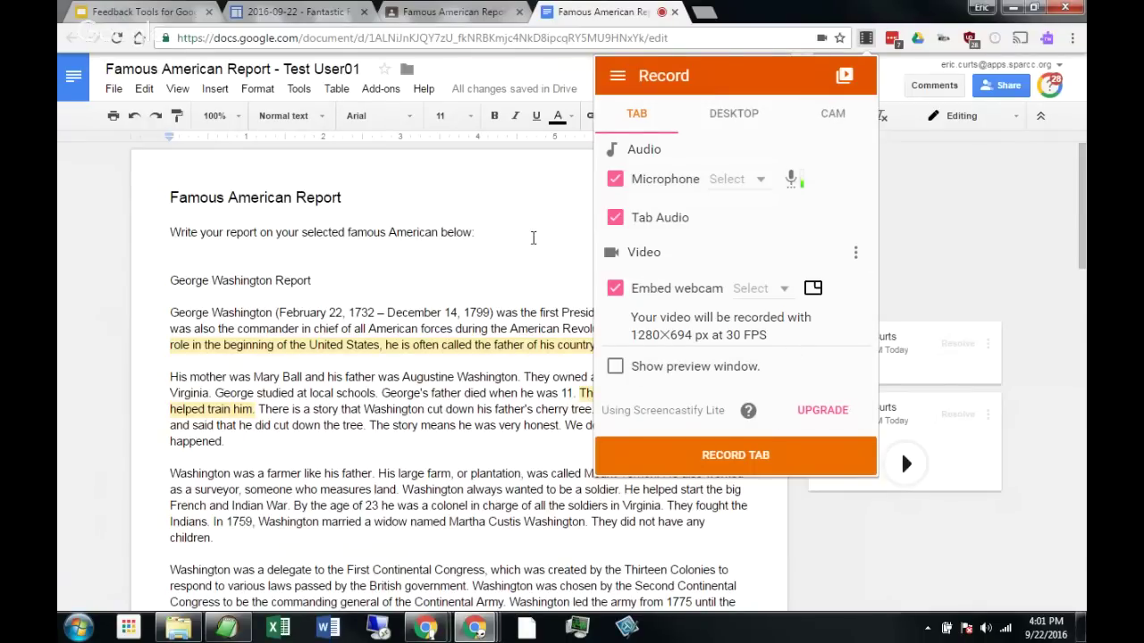
# Review Screencastify's Desktop and Cam modes, then settle on Tab recording mode.
pyautogui.click(533, 238)
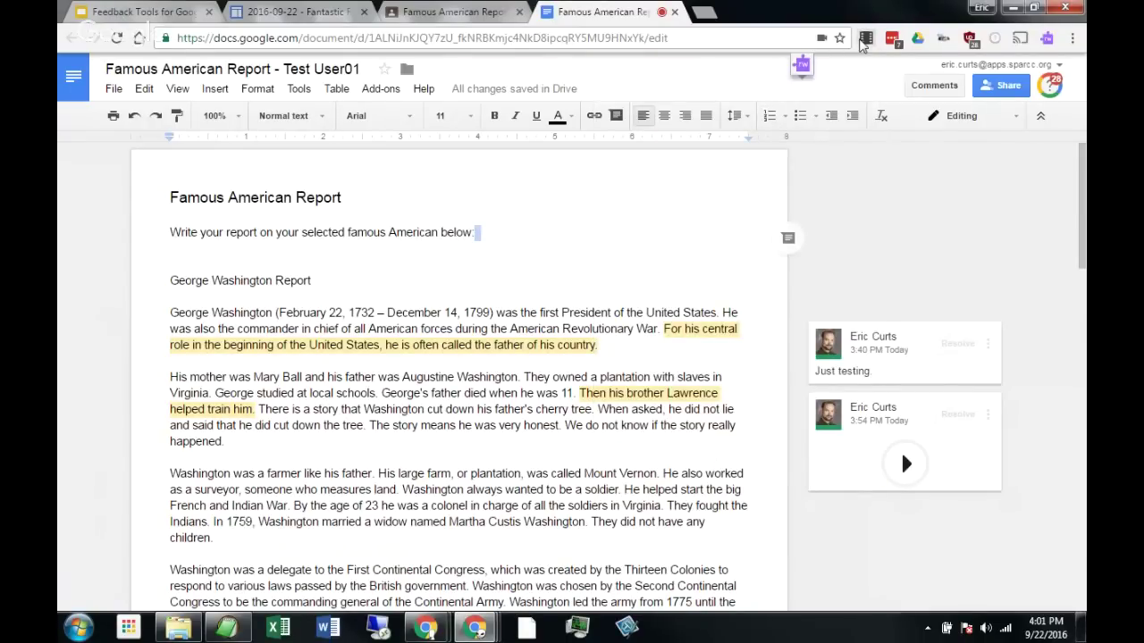
pyautogui.click(865, 39)
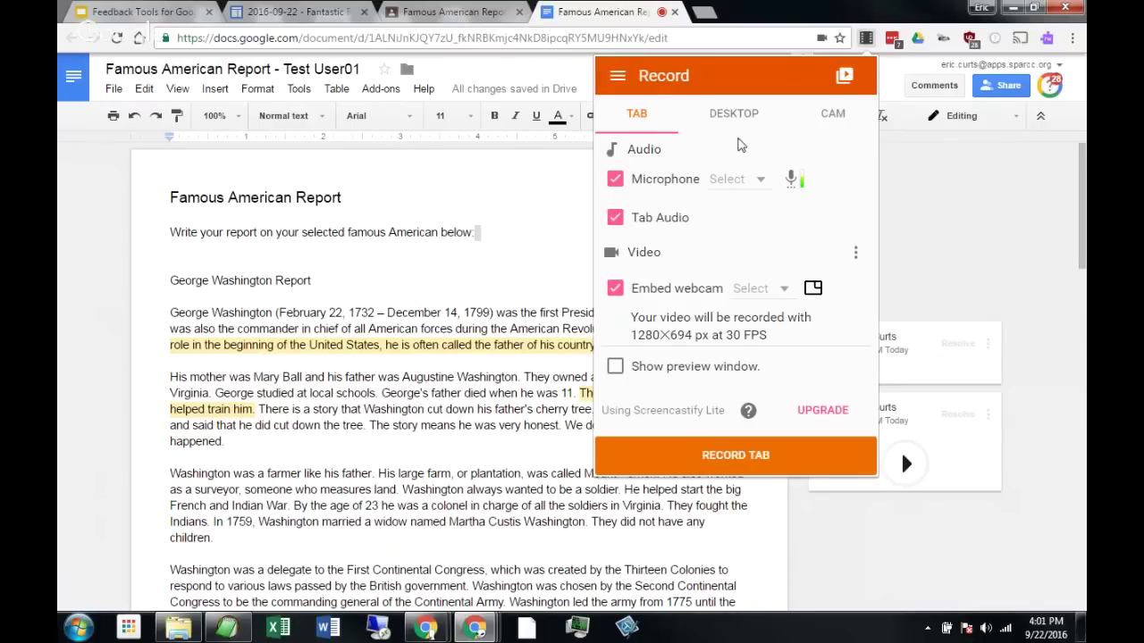
pyautogui.click(734, 114)
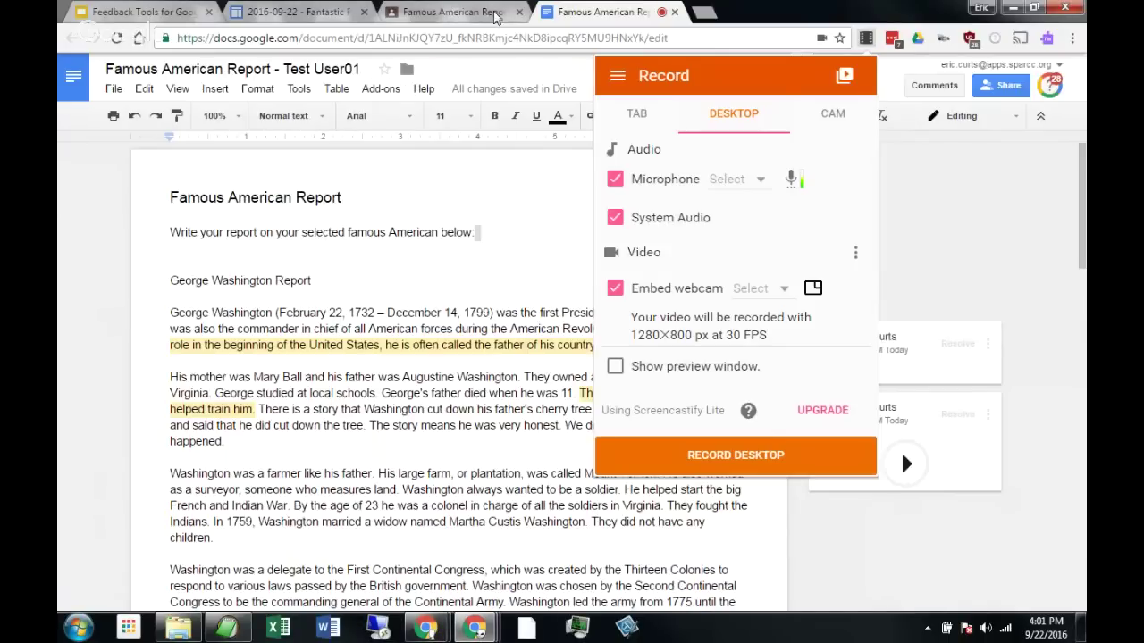
pyautogui.click(832, 123)
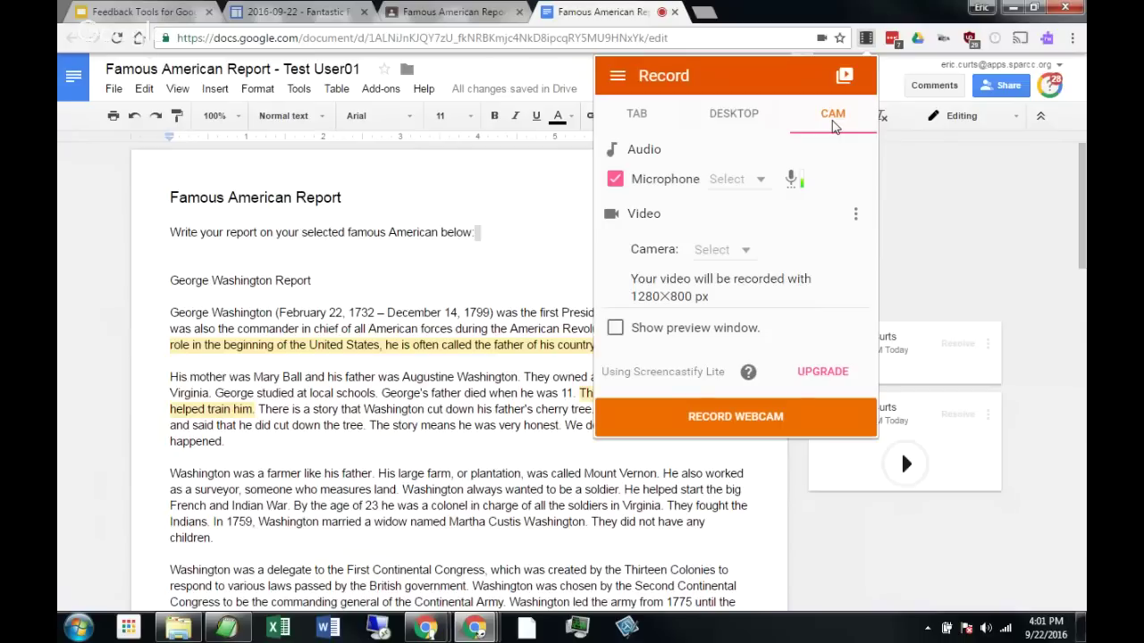
pyautogui.click(650, 116)
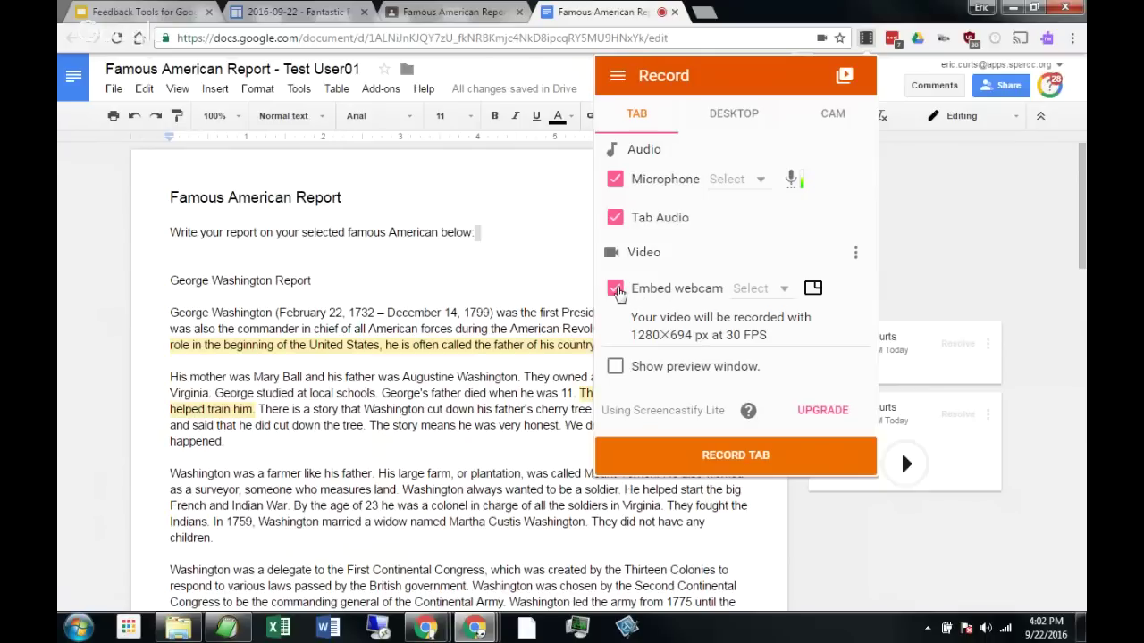
# Keep the webcam embedded and place its overlay in the top-right corner.
pyautogui.click(616, 290)
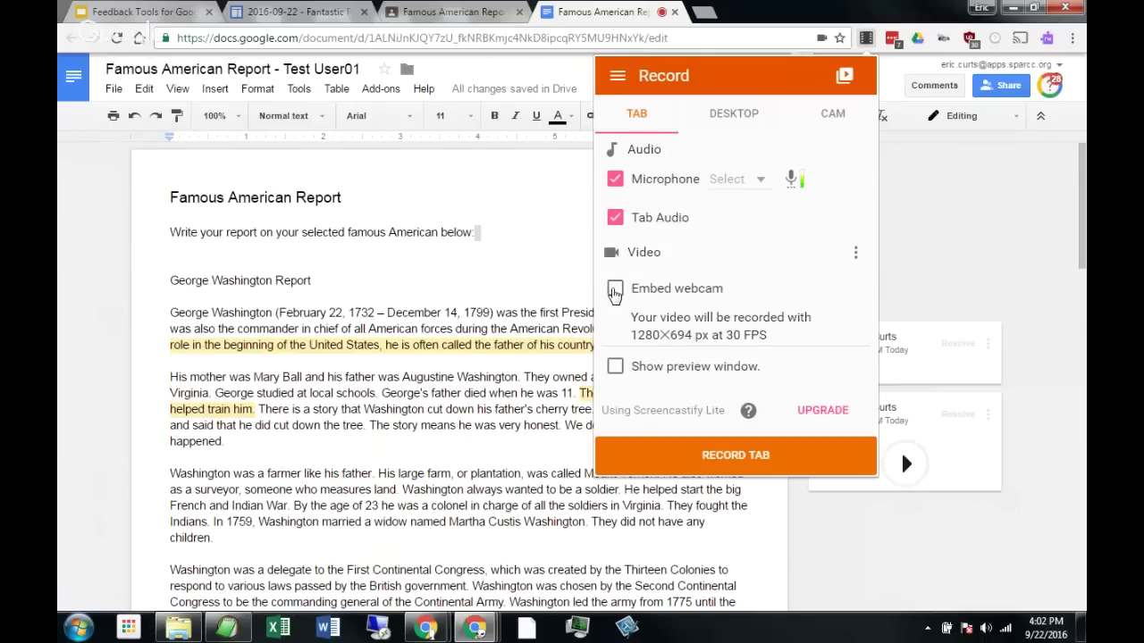
pyautogui.click(616, 290)
pyautogui.click(805, 288)
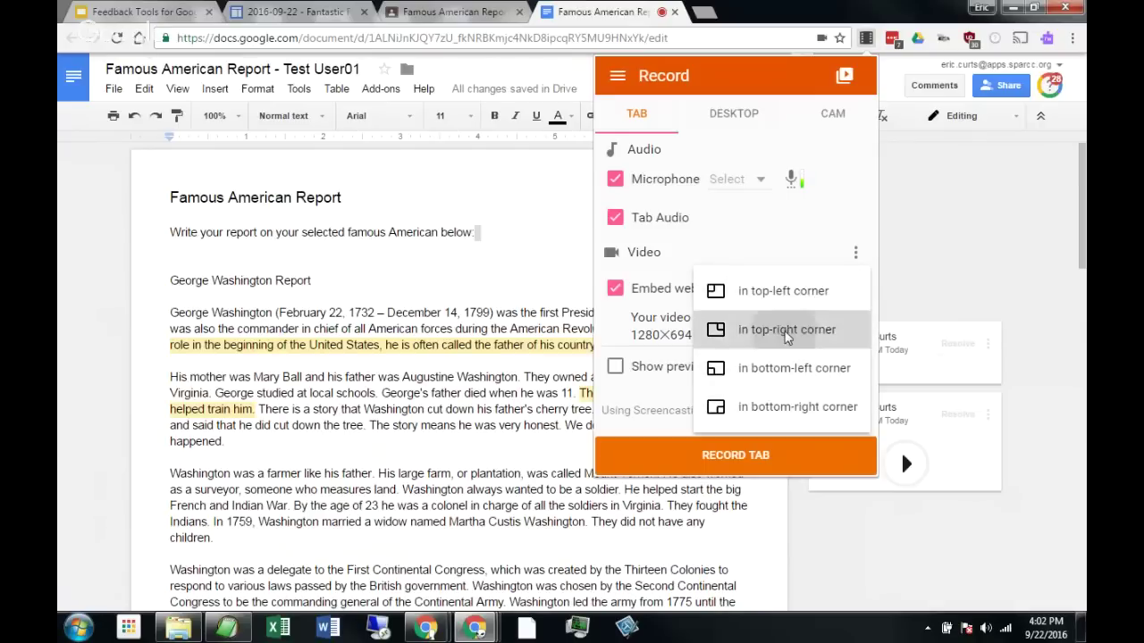
pyautogui.click(786, 333)
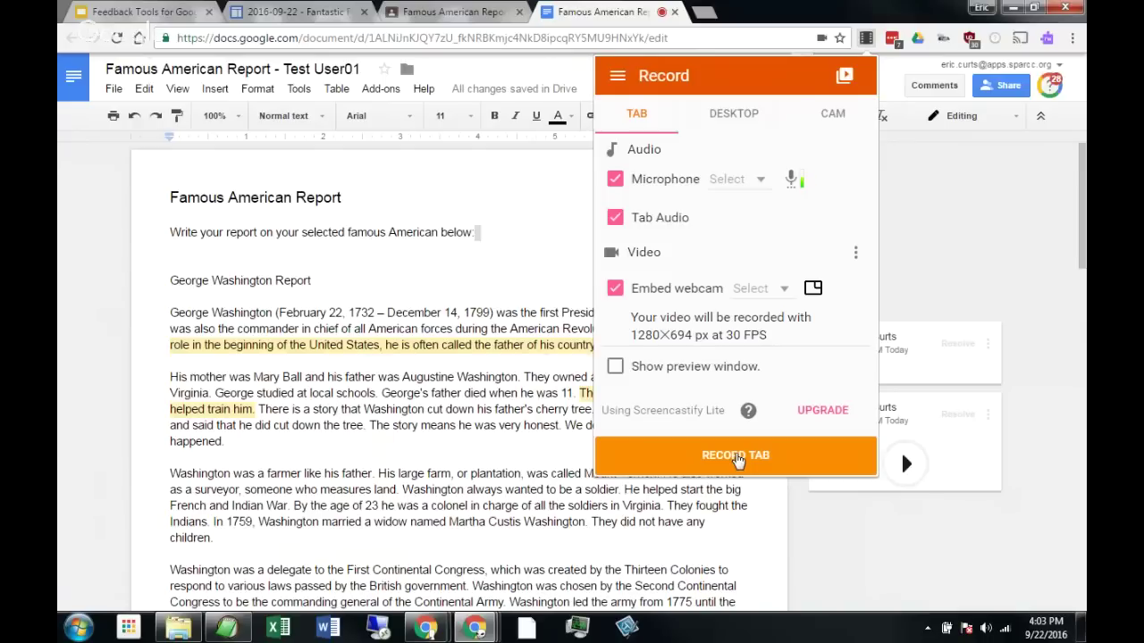
pyautogui.click(737, 456)
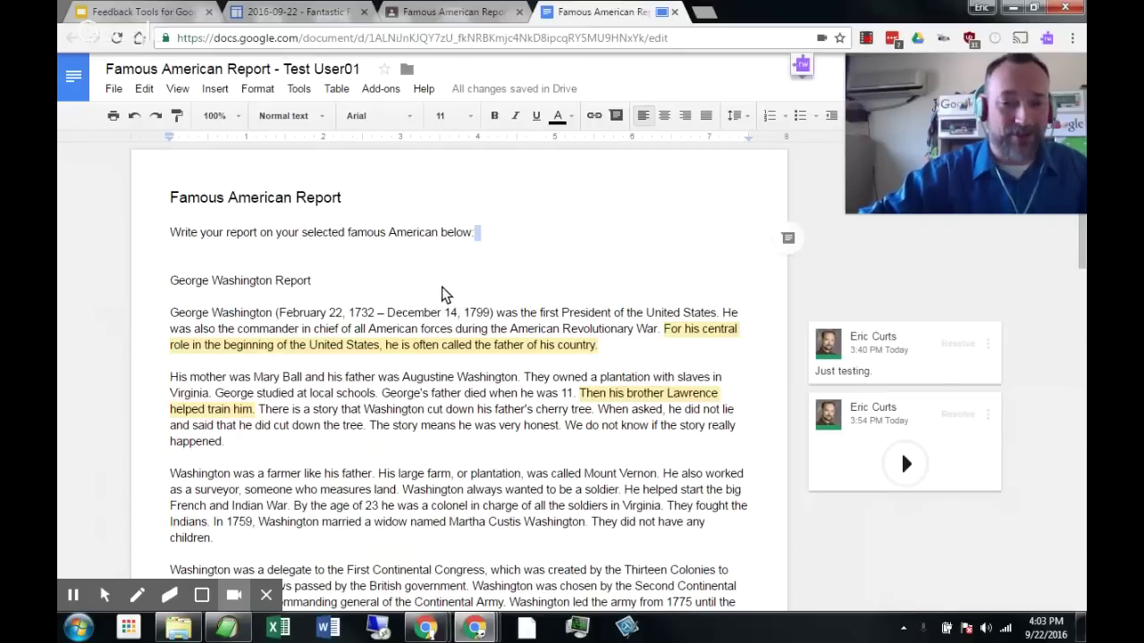
pyautogui.scroll(-2, 411, 318)
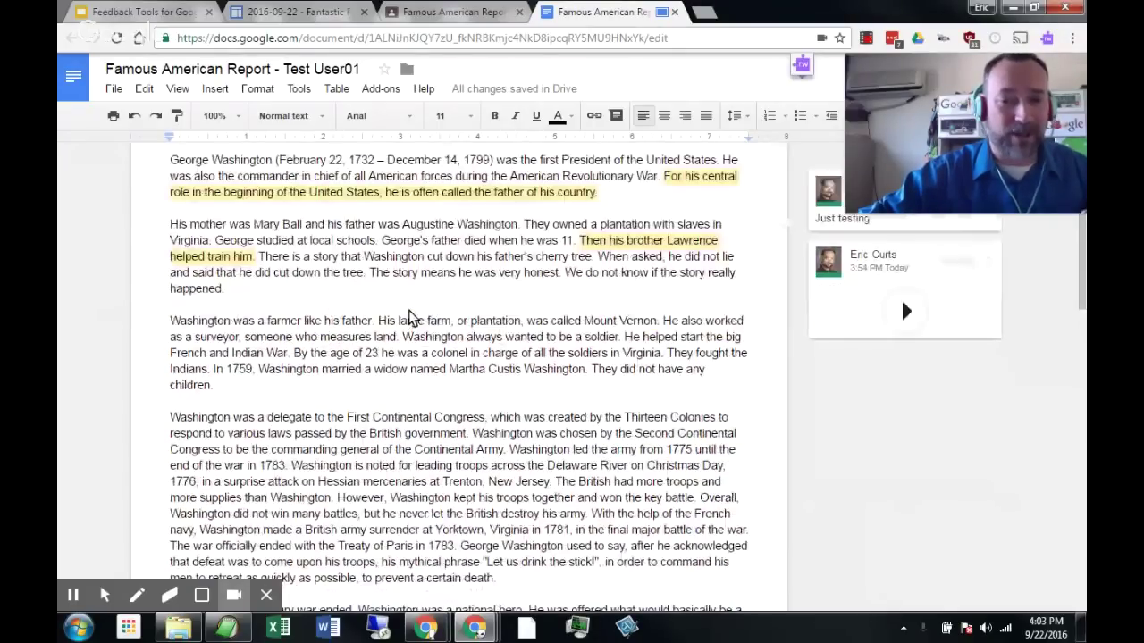
pyautogui.scroll(2, 411, 318)
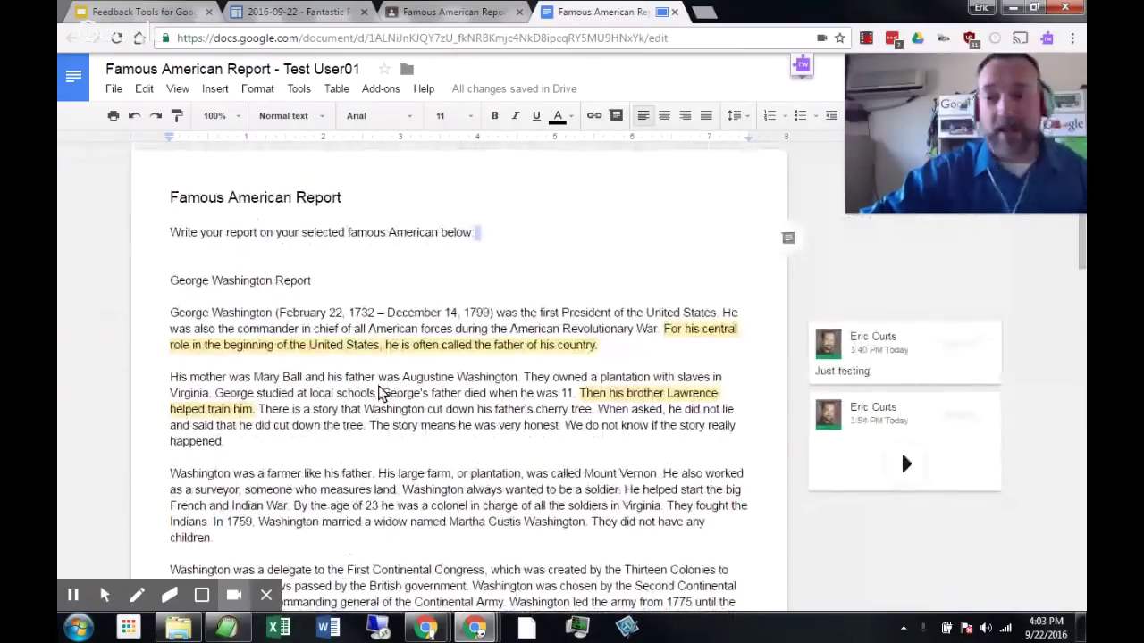
pyautogui.moveTo(324, 313)
pyautogui.mouseDown()
pyautogui.moveTo(341, 345)
pyautogui.moveTo(340, 329)
pyautogui.mouseUp()
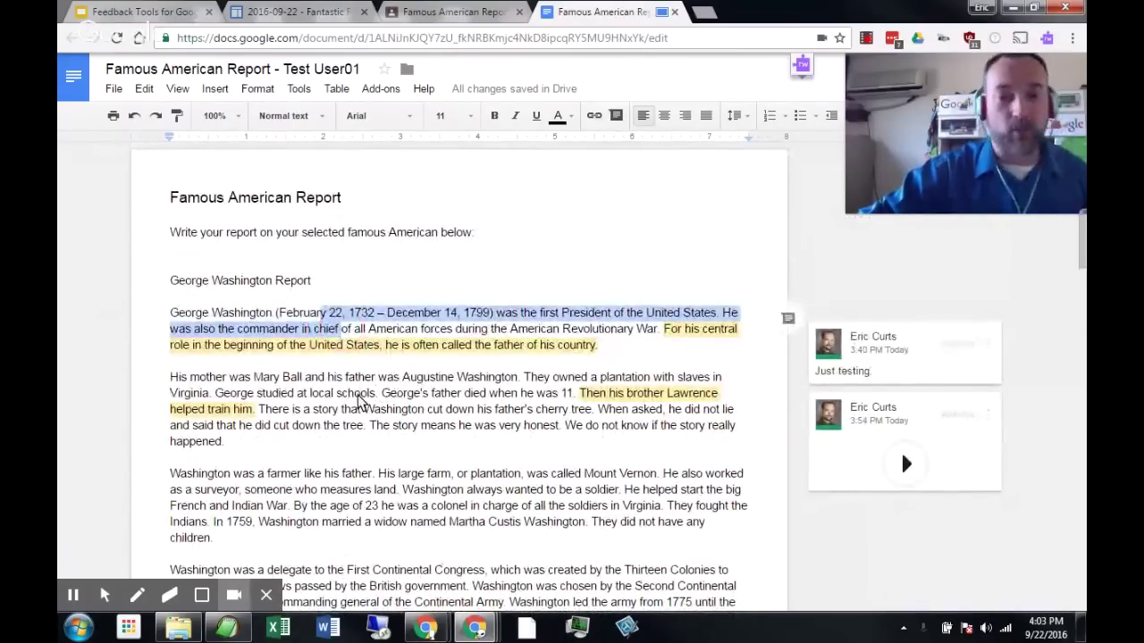
pyautogui.click(357, 400)
pyautogui.moveTo(311, 394); pyautogui.dragTo(420, 394)
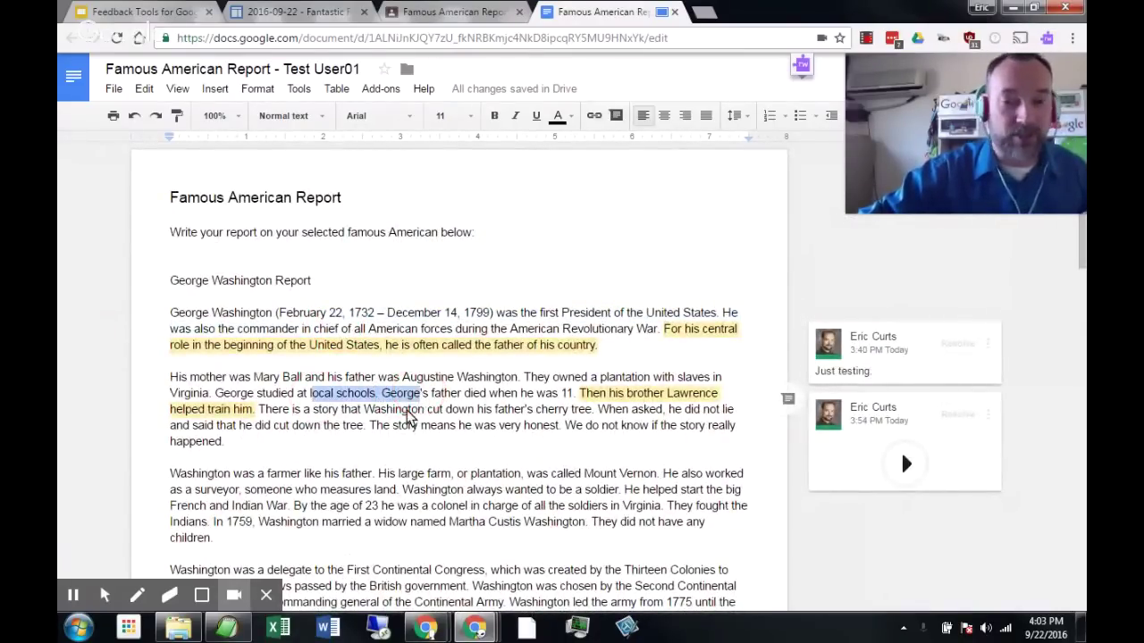
pyautogui.click(410, 418)
pyautogui.scroll(-2, 407, 393)
pyautogui.click(399, 348)
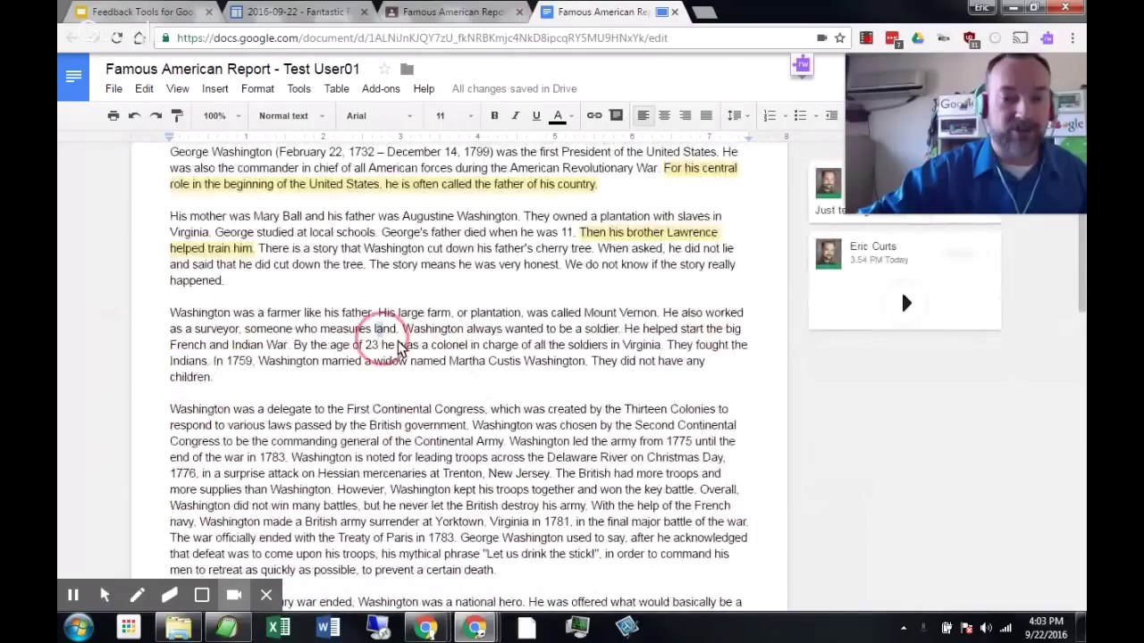
pyautogui.moveTo(376, 329); pyautogui.dragTo(460, 346)
pyautogui.click(431, 328)
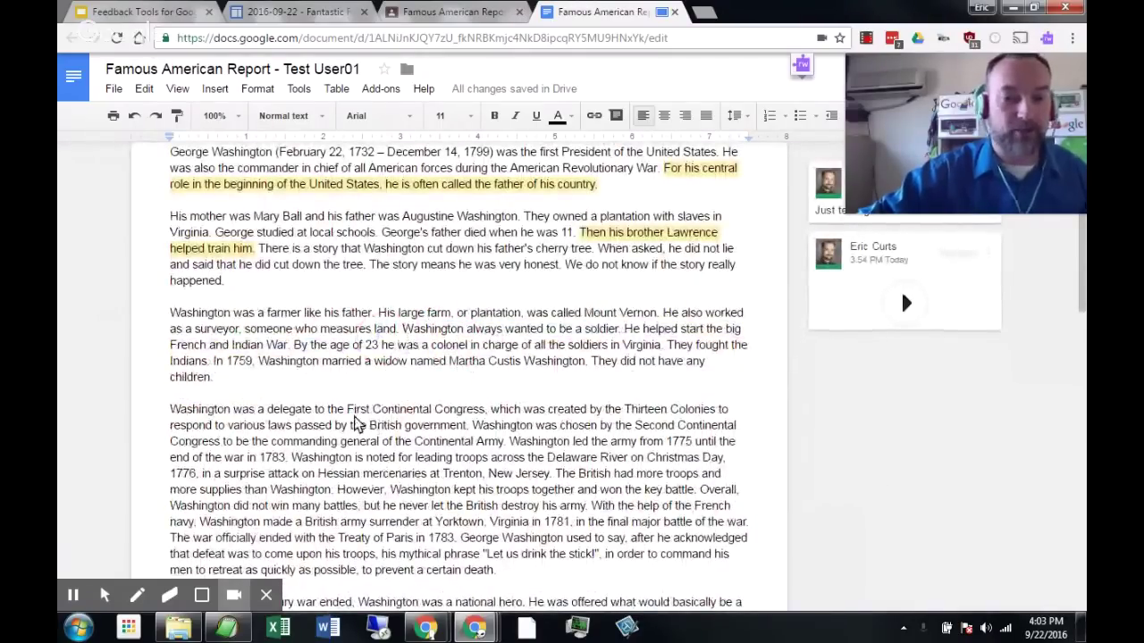
pyautogui.moveTo(349, 409); pyautogui.dragTo(465, 426)
pyautogui.click(461, 330)
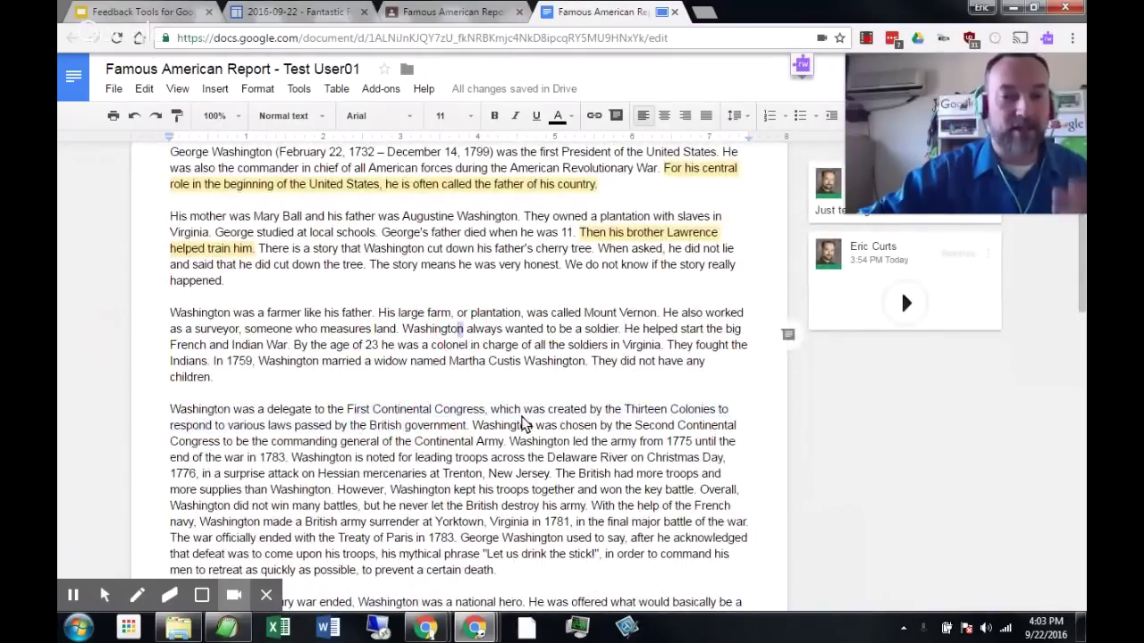
pyautogui.scroll(-4, 524, 425)
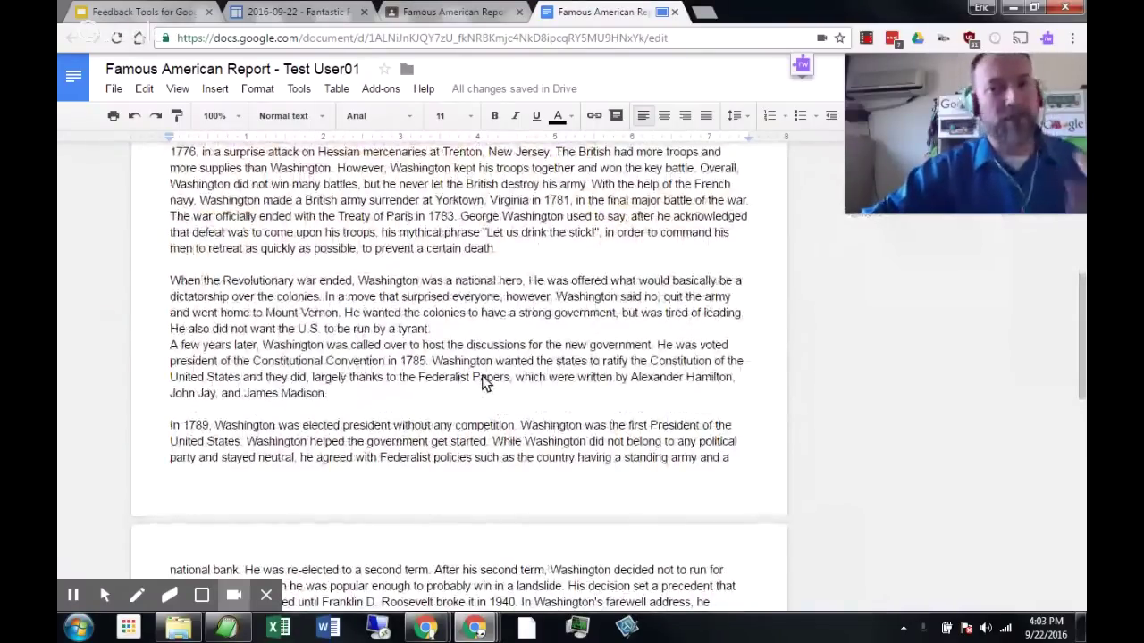
pyautogui.scroll(-4, 457, 329)
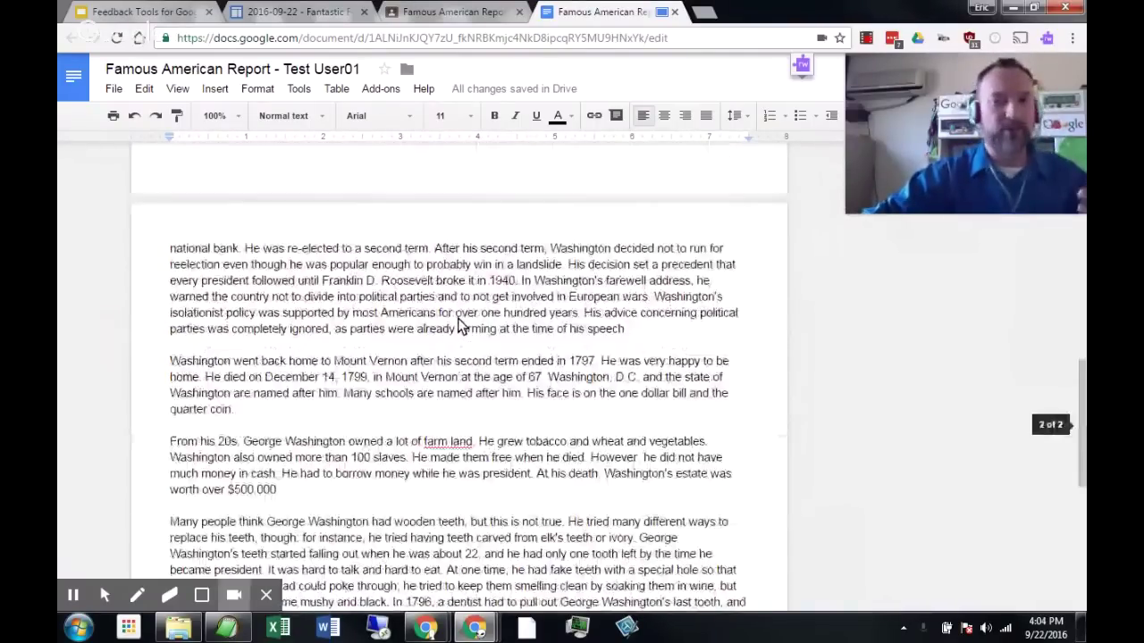
pyautogui.scroll(4, 458, 329)
pyautogui.scroll(4, 457, 329)
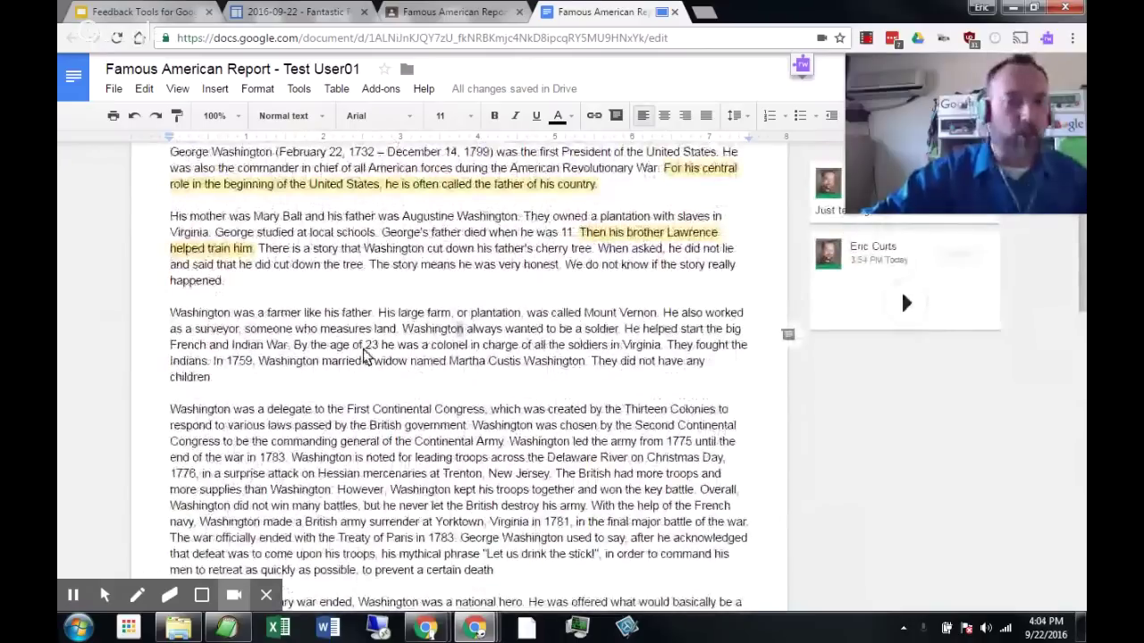
pyautogui.scroll(2, 549, 348)
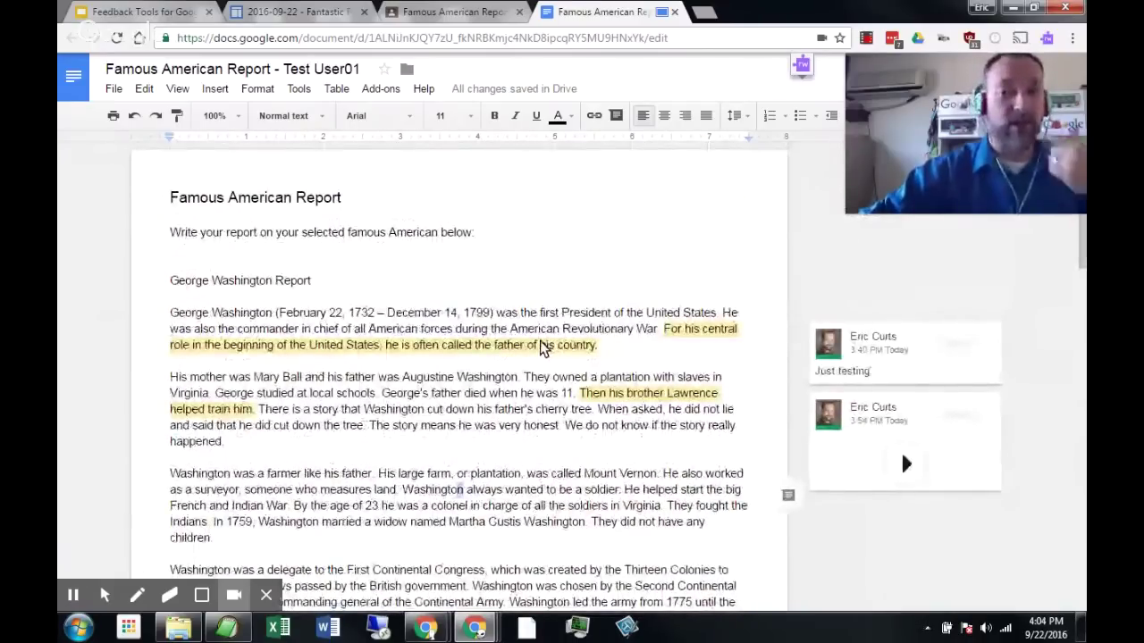
pyautogui.scroll(-2, 541, 349)
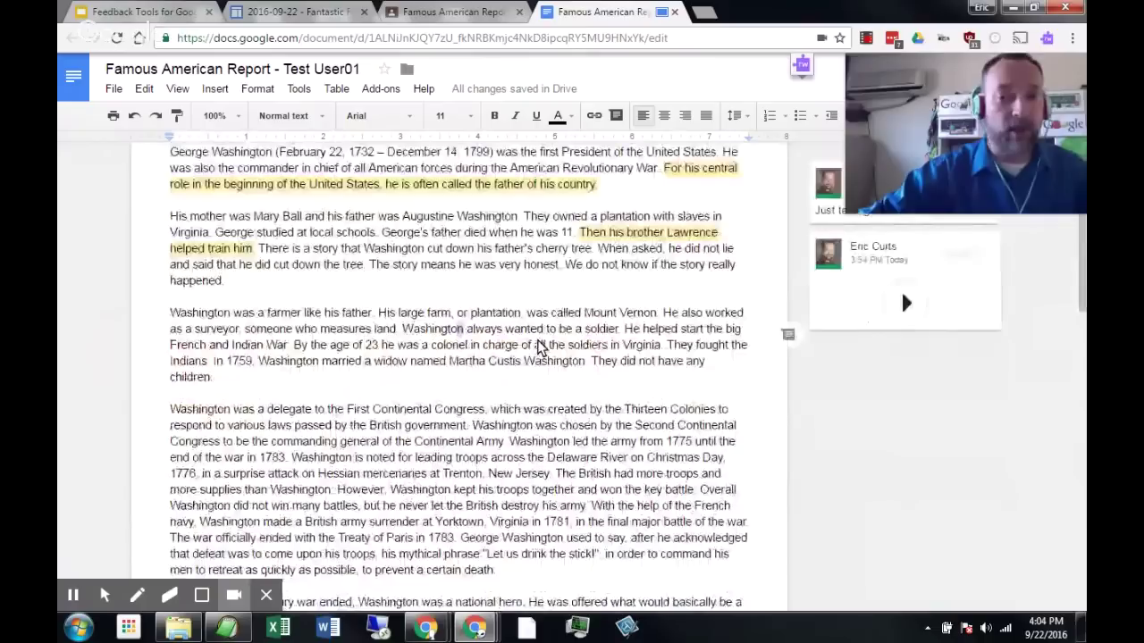
pyautogui.scroll(2, 541, 349)
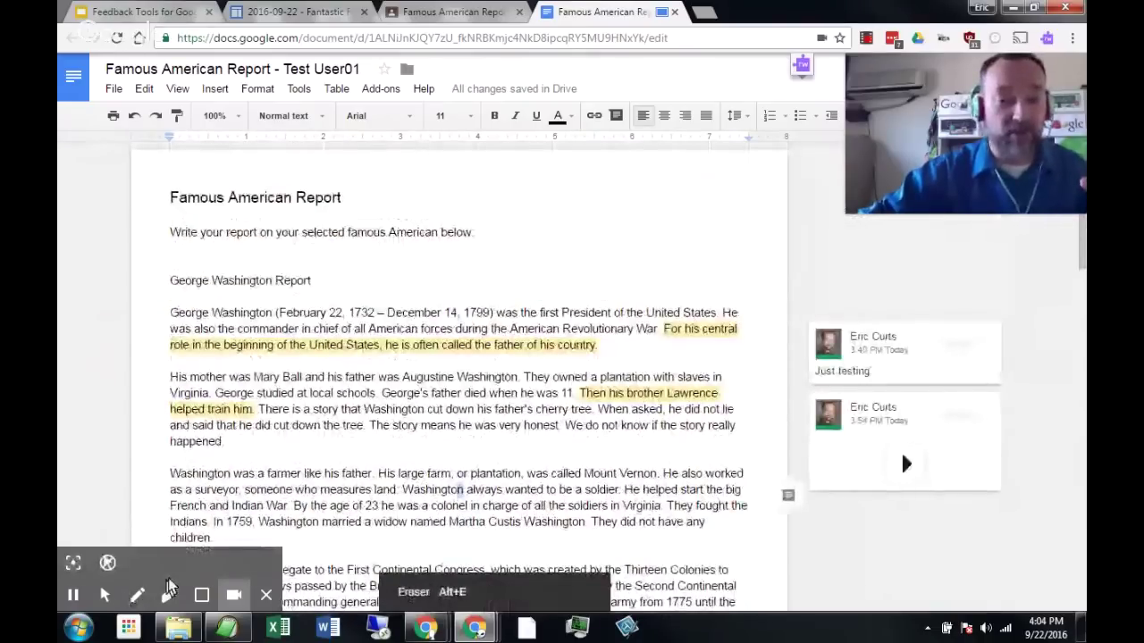
pyautogui.click(75, 564)
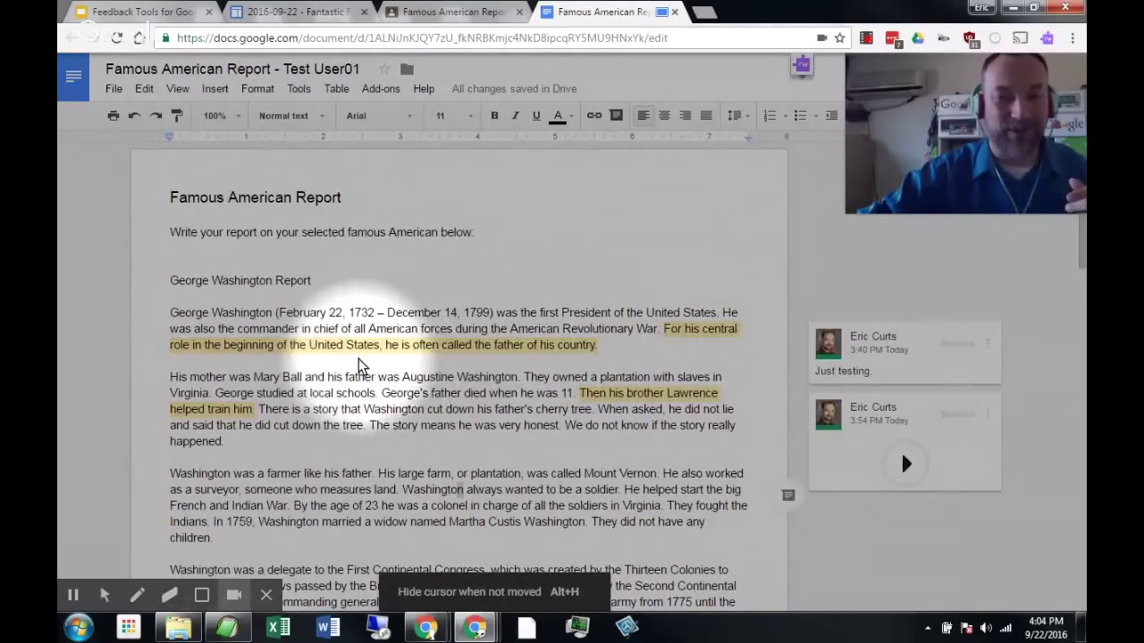
pyautogui.moveTo(73, 595)
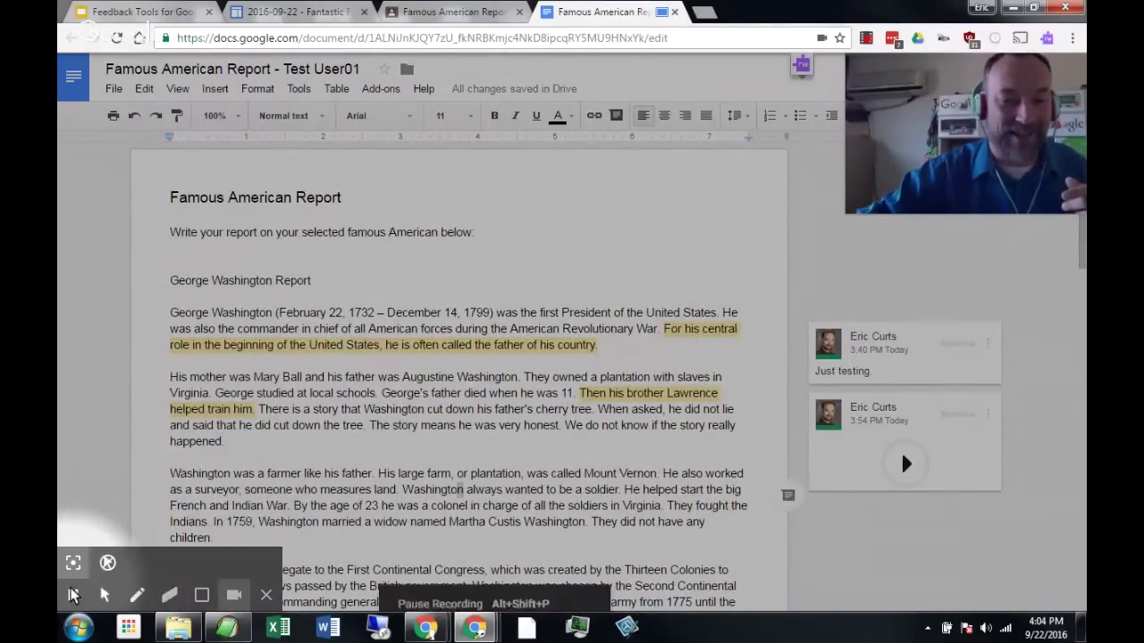
pyautogui.click(73, 563)
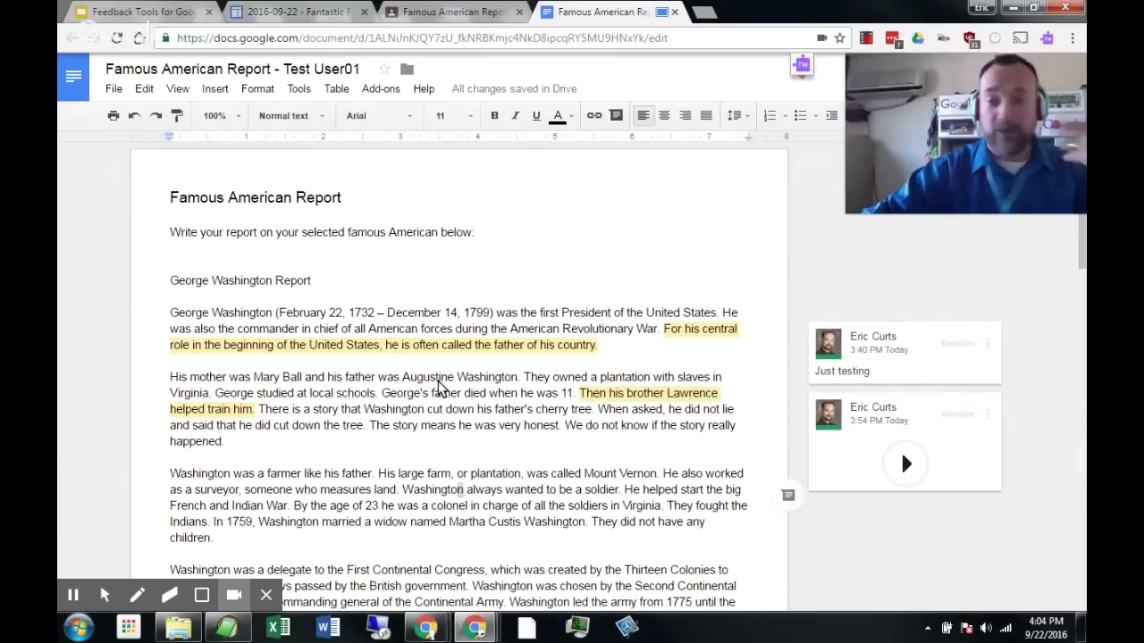
pyautogui.scroll(-2, 438, 384)
pyautogui.scroll(-2, 447, 387)
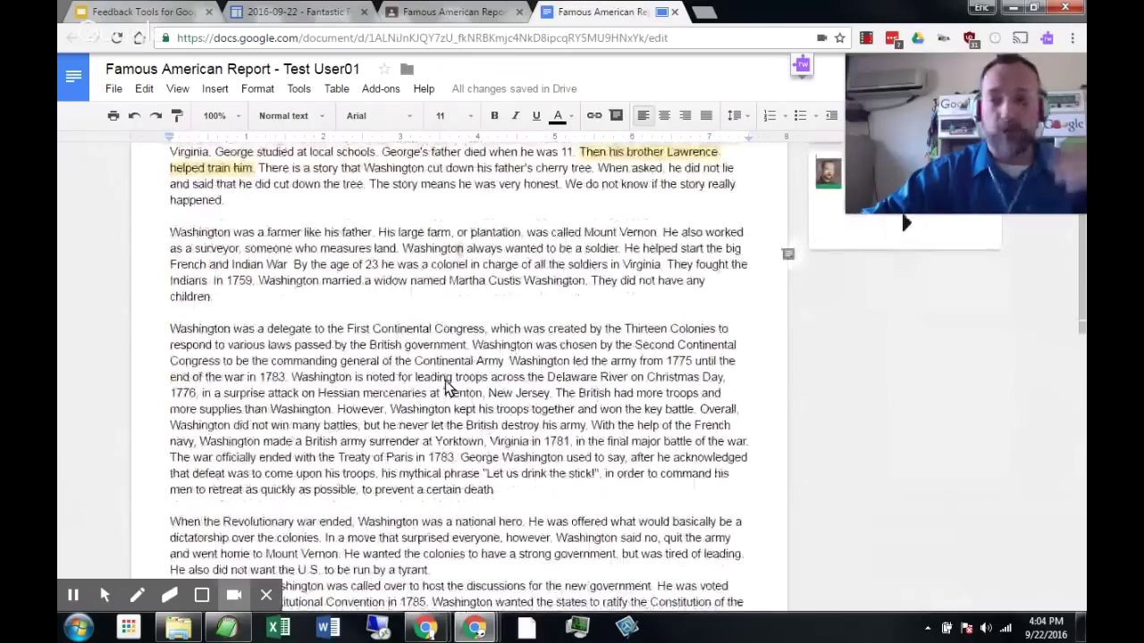
pyautogui.scroll(2, 447, 386)
pyautogui.scroll(3, 447, 386)
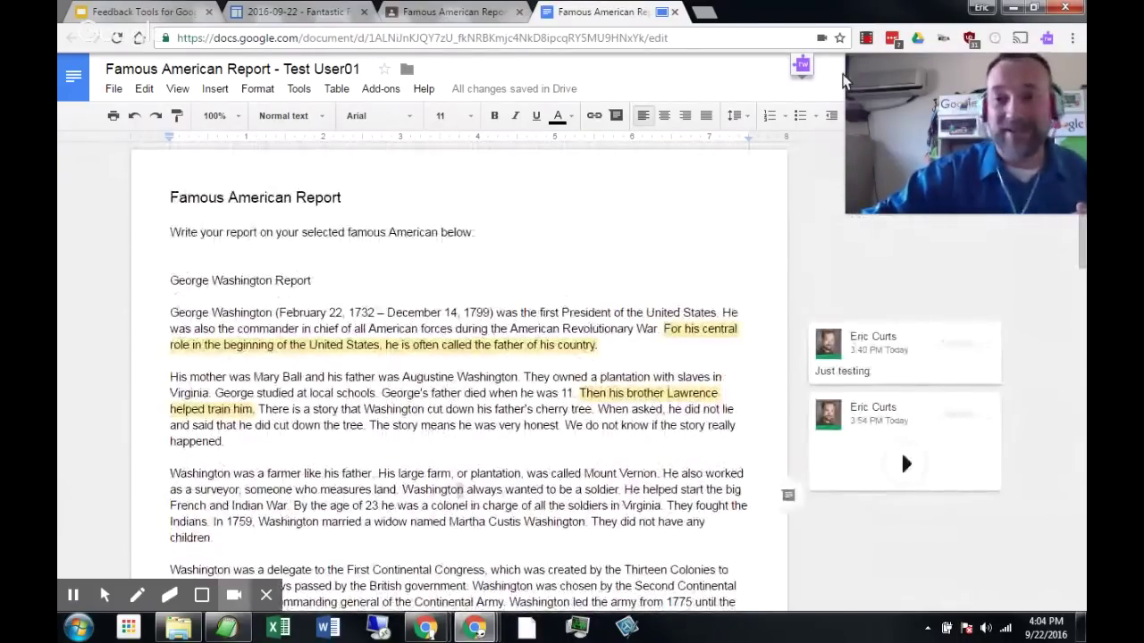
# End the Screencastify recording and pause the 1:14 video in the player.
pyautogui.click(866, 39)
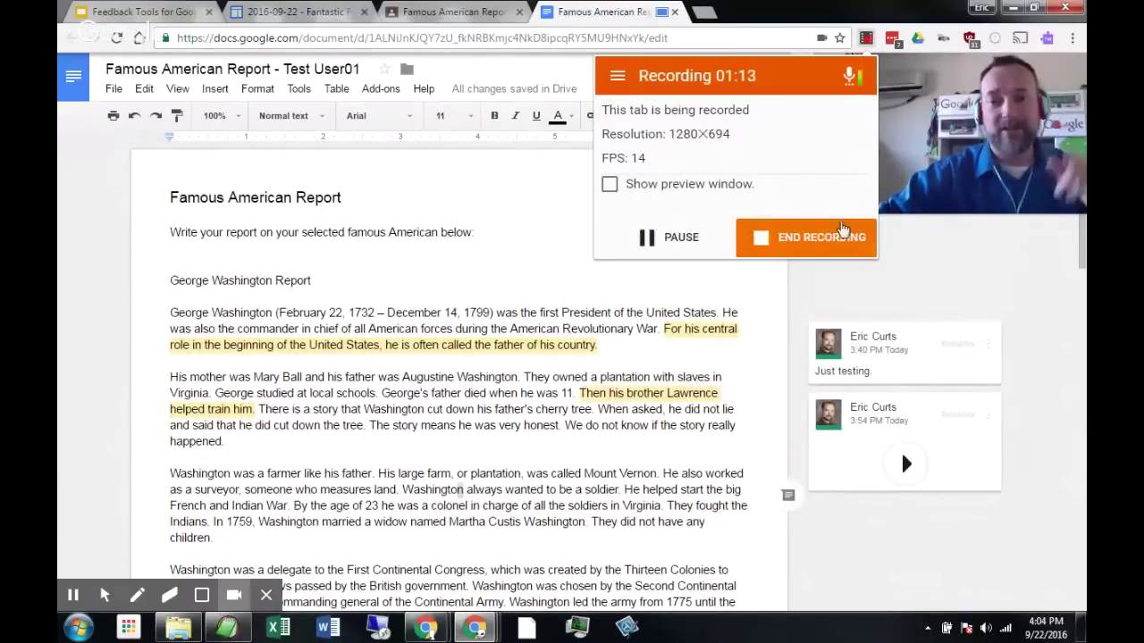
pyautogui.click(842, 237)
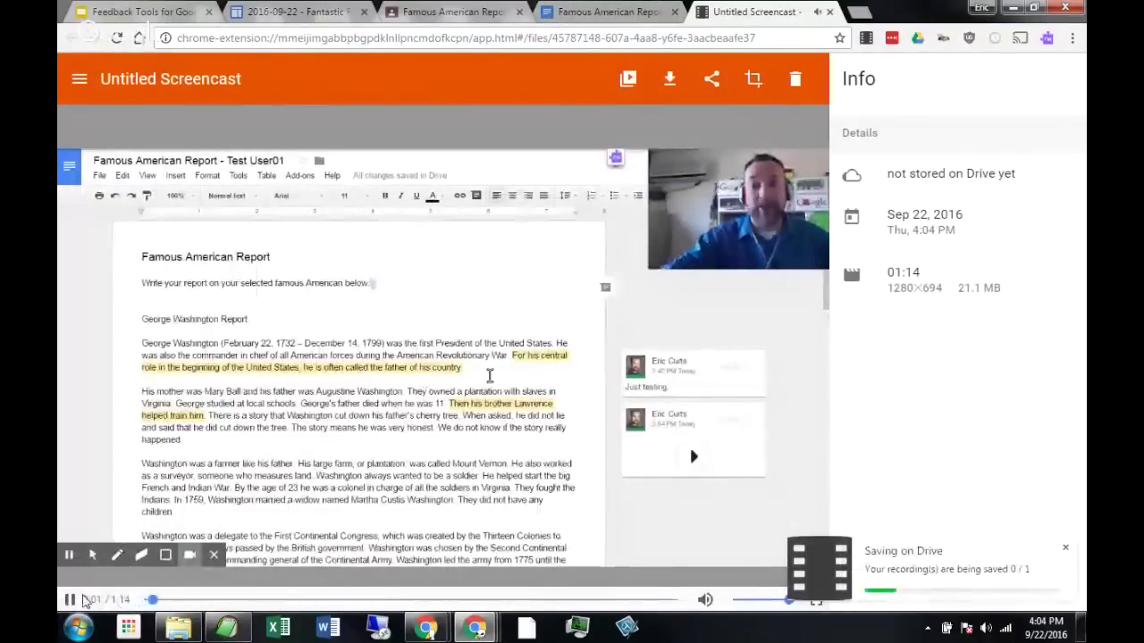
pyautogui.click(70, 600)
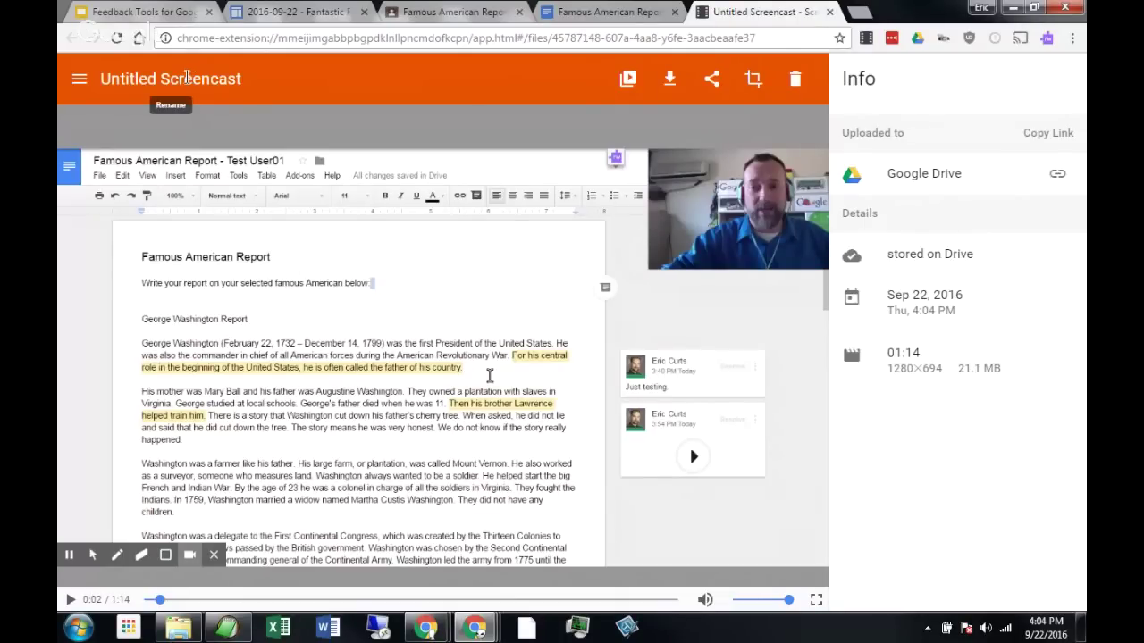
# Name the untitled screencast 'Feedback Example 1' in the Rename Recording dialog.
pyautogui.click(187, 77)
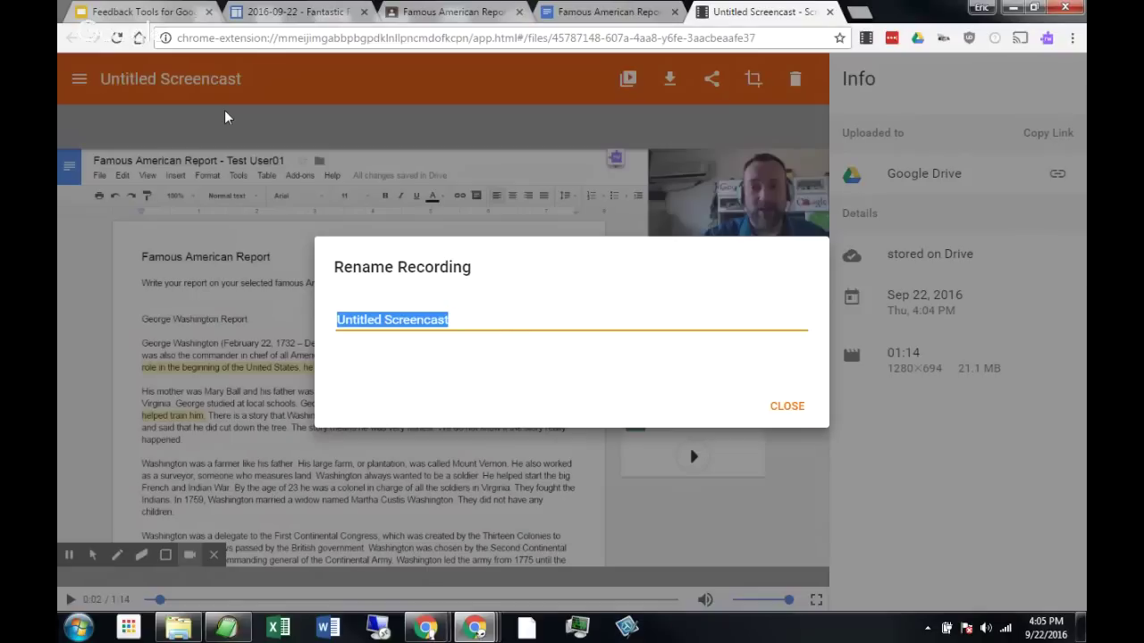
pyautogui.write('Feedback Example 1')
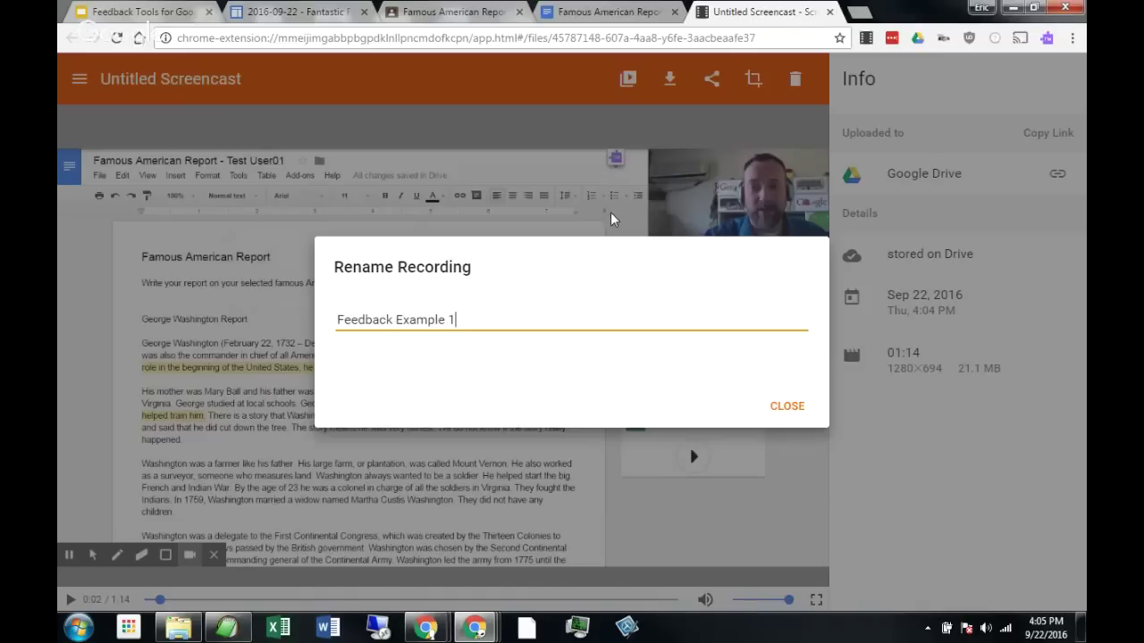
pyautogui.click(796, 406)
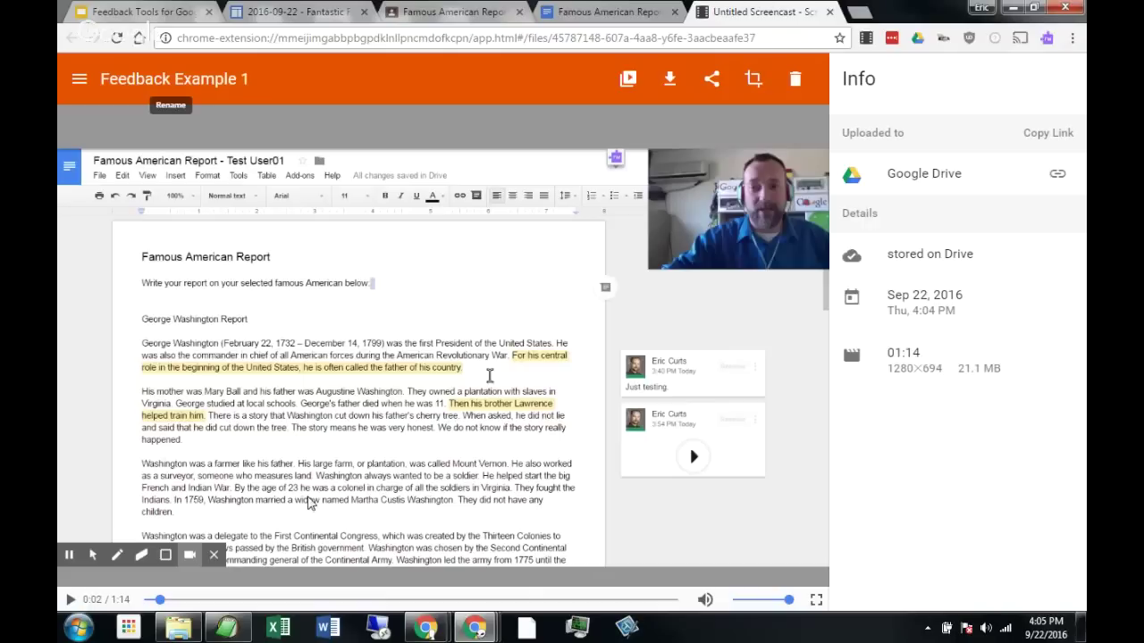
# Preview the video, copy its shareable Drive link, and go back to the report.
pyautogui.click(68, 600)
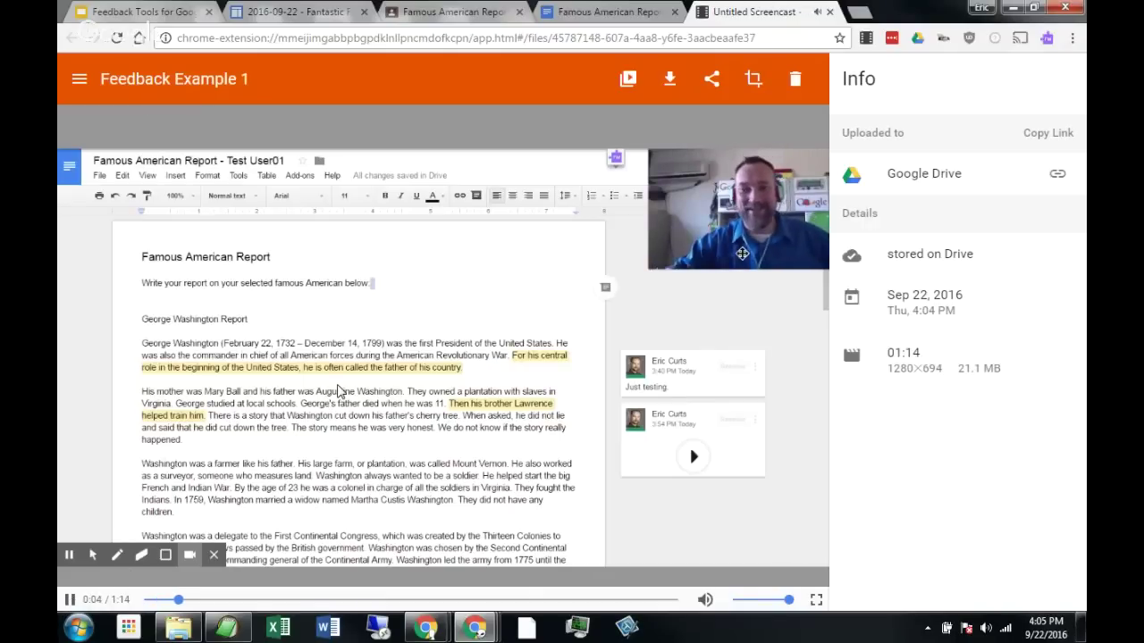
pyautogui.press('space')
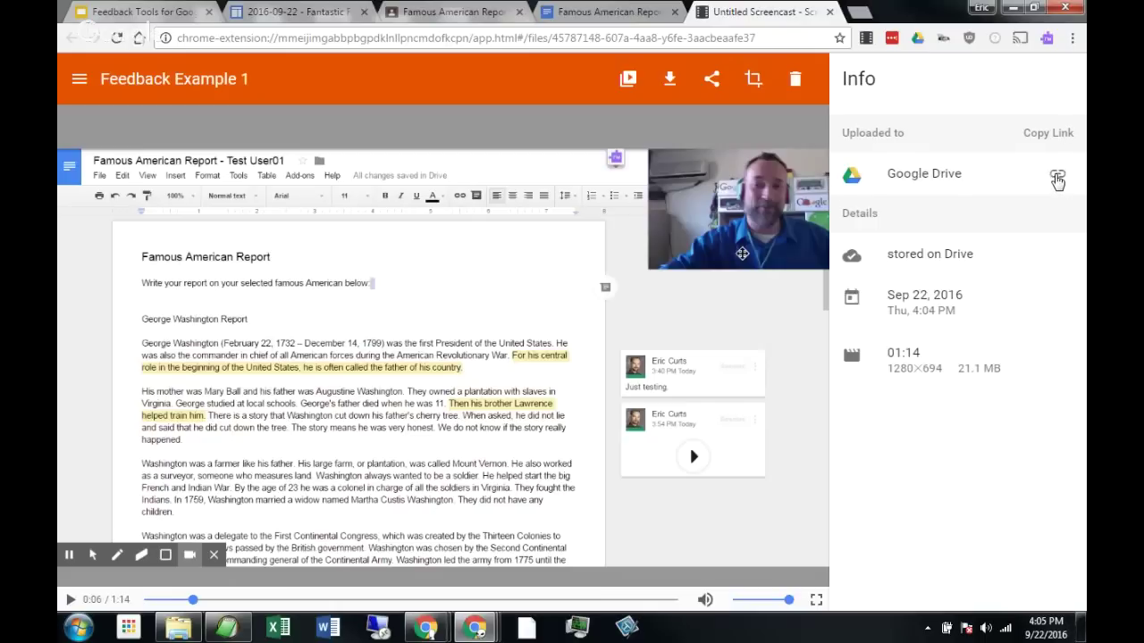
pyautogui.click(1058, 178)
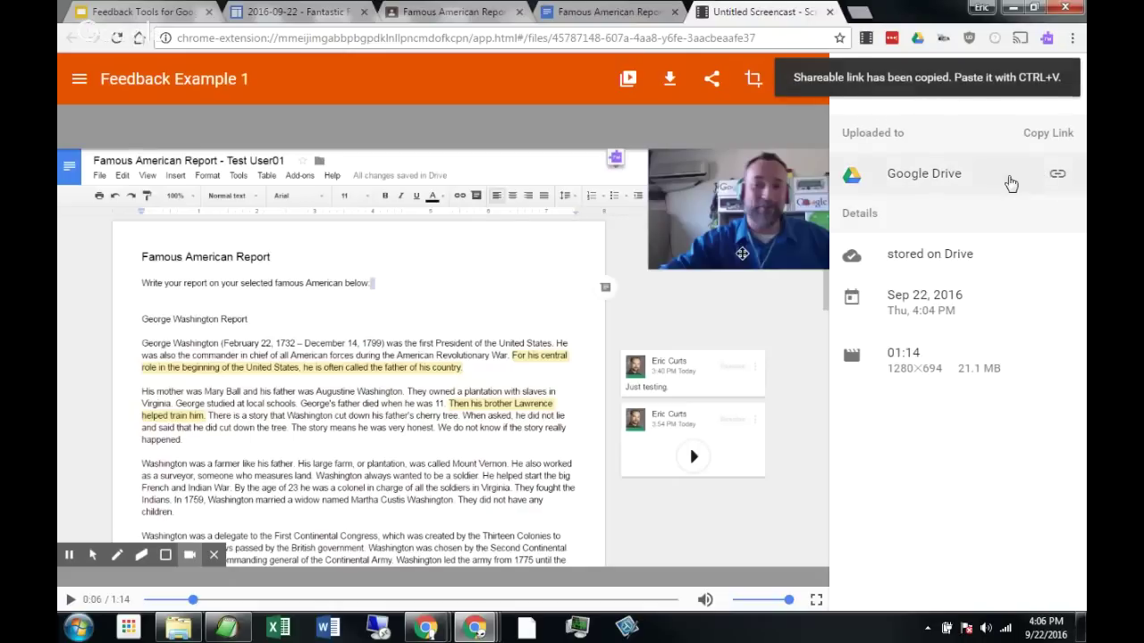
pyautogui.click(601, 13)
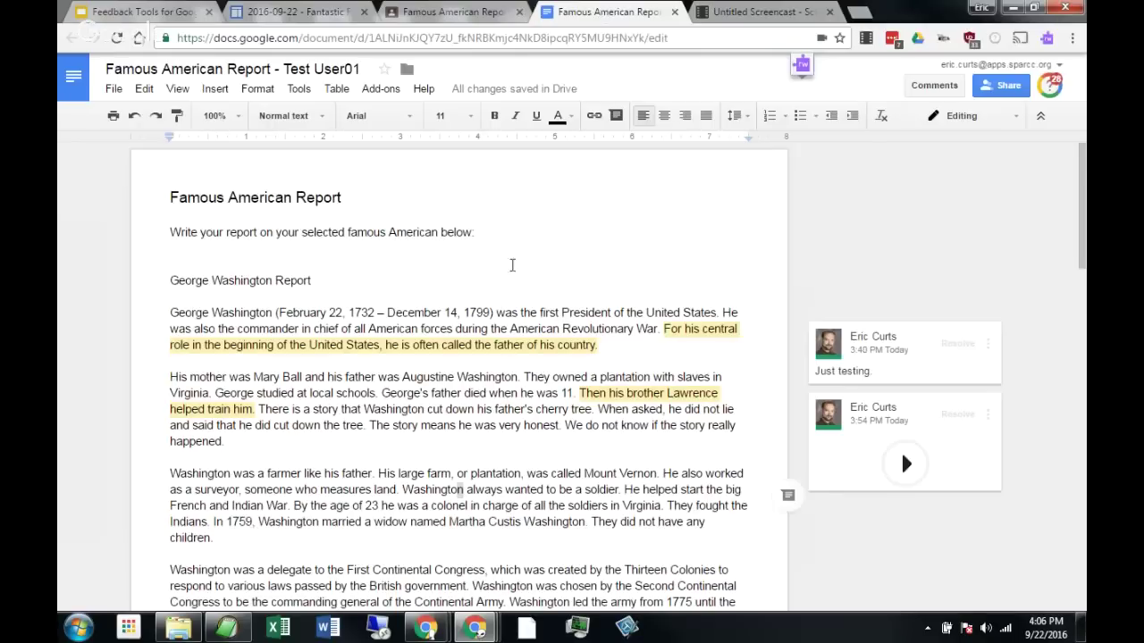
# Add the line 'See my video feedback here:' followed by the pasted Drive video link.
pyautogui.click(486, 250)
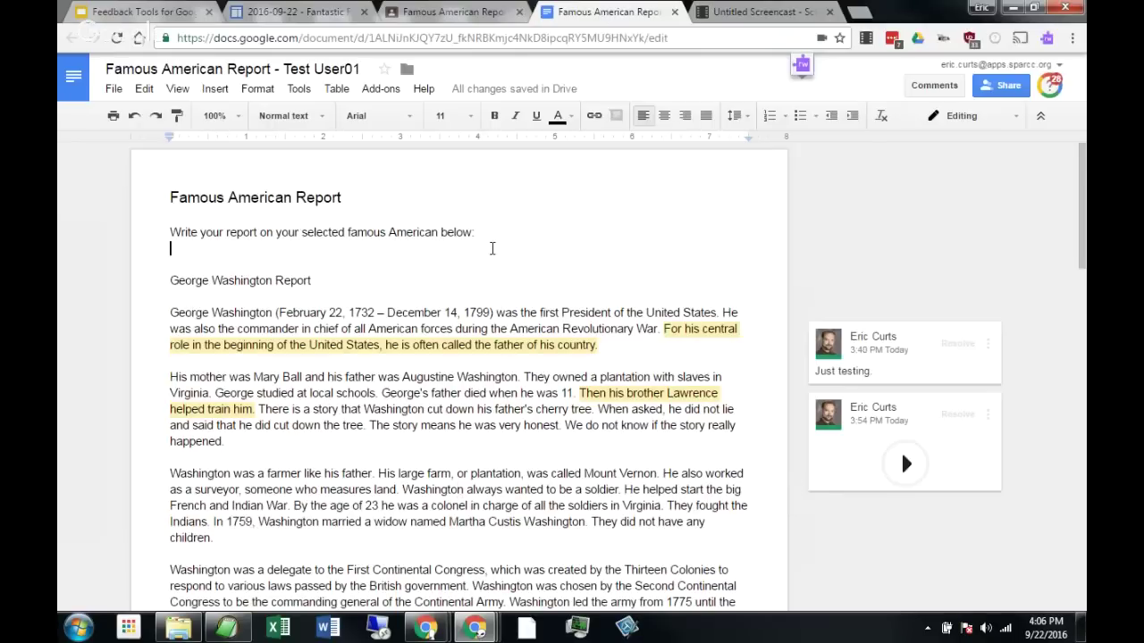
pyautogui.press('Return')
pyautogui.write('See my')
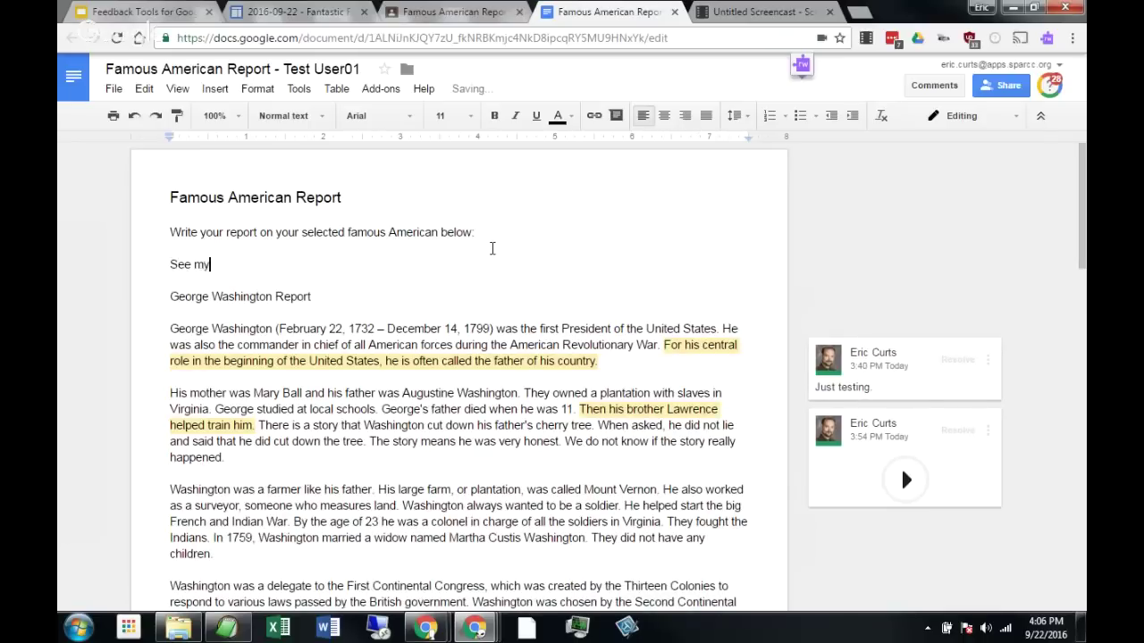
pyautogui.write(' video feedback here')
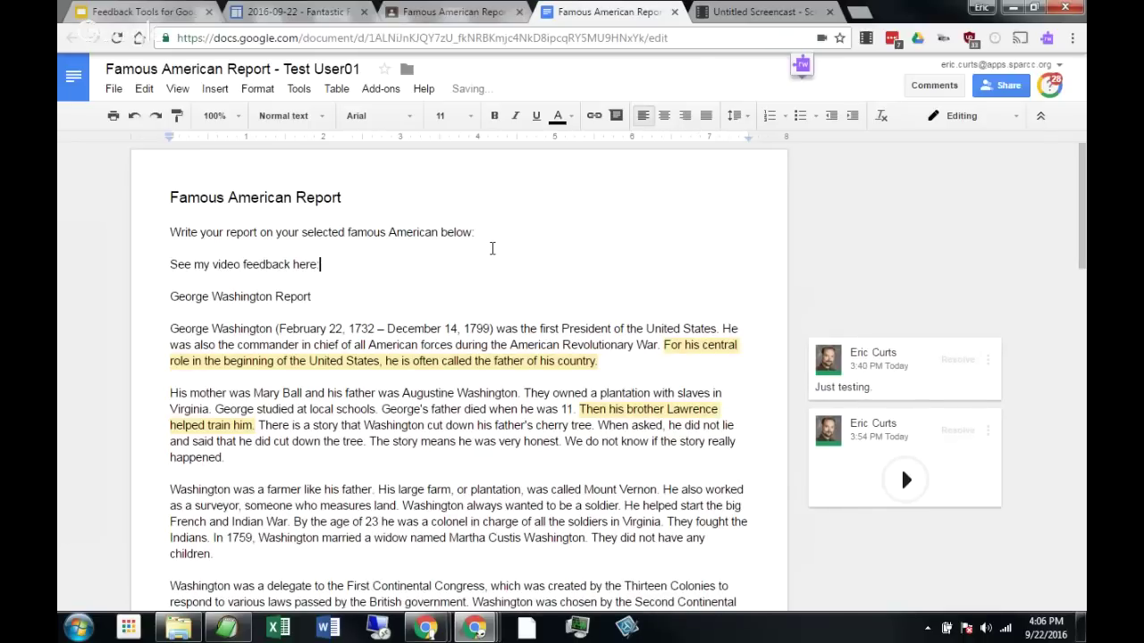
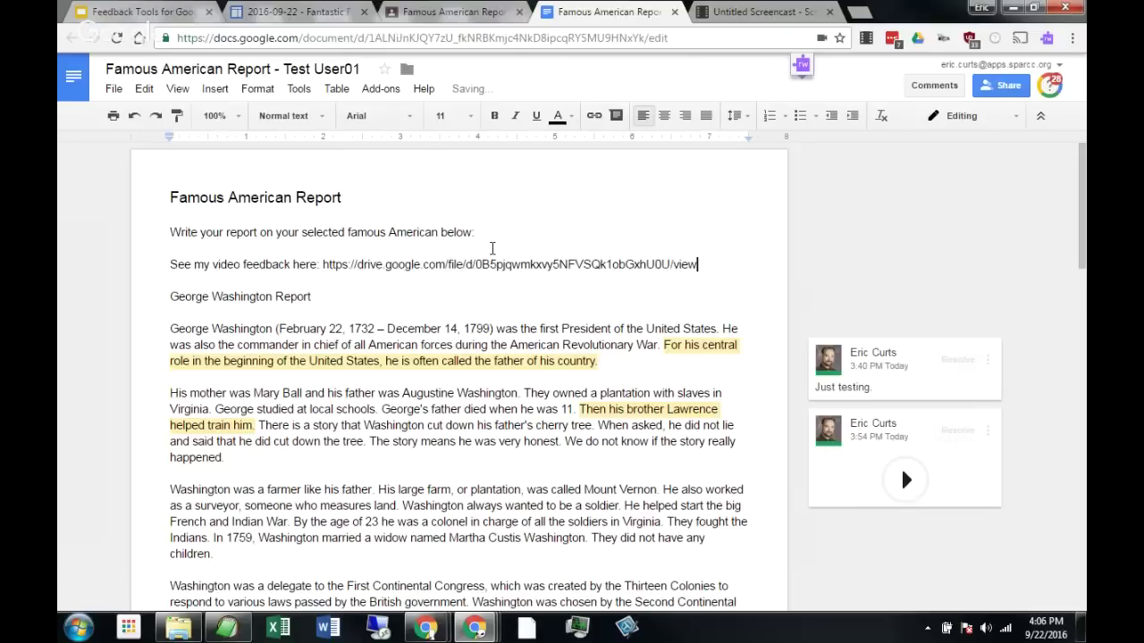
pyautogui.press('Return')
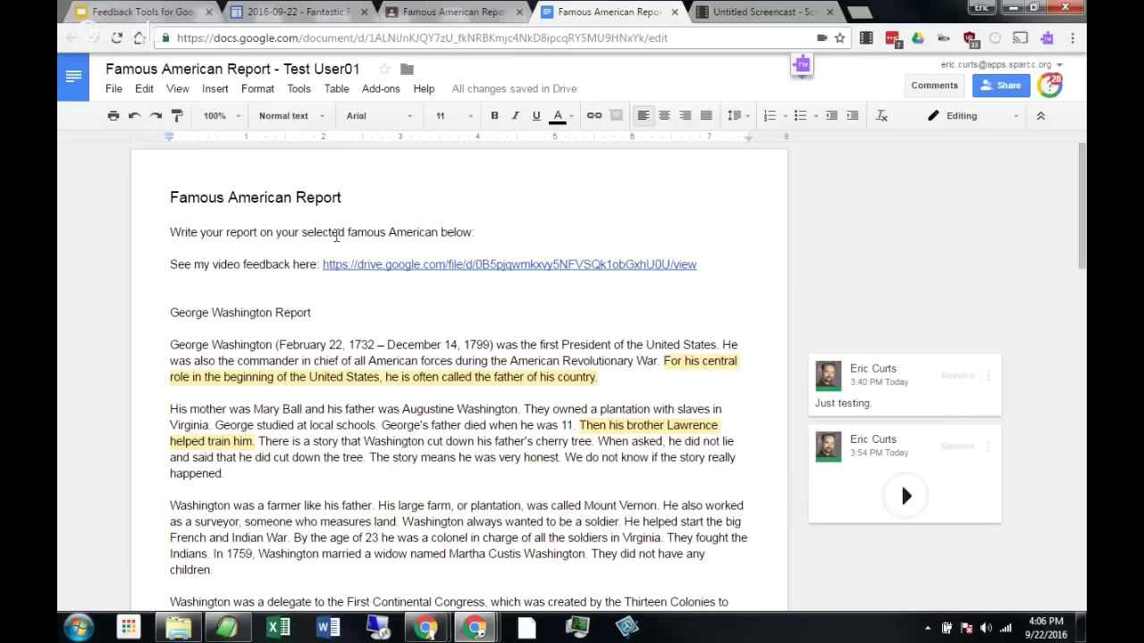
pyautogui.click(425, 268)
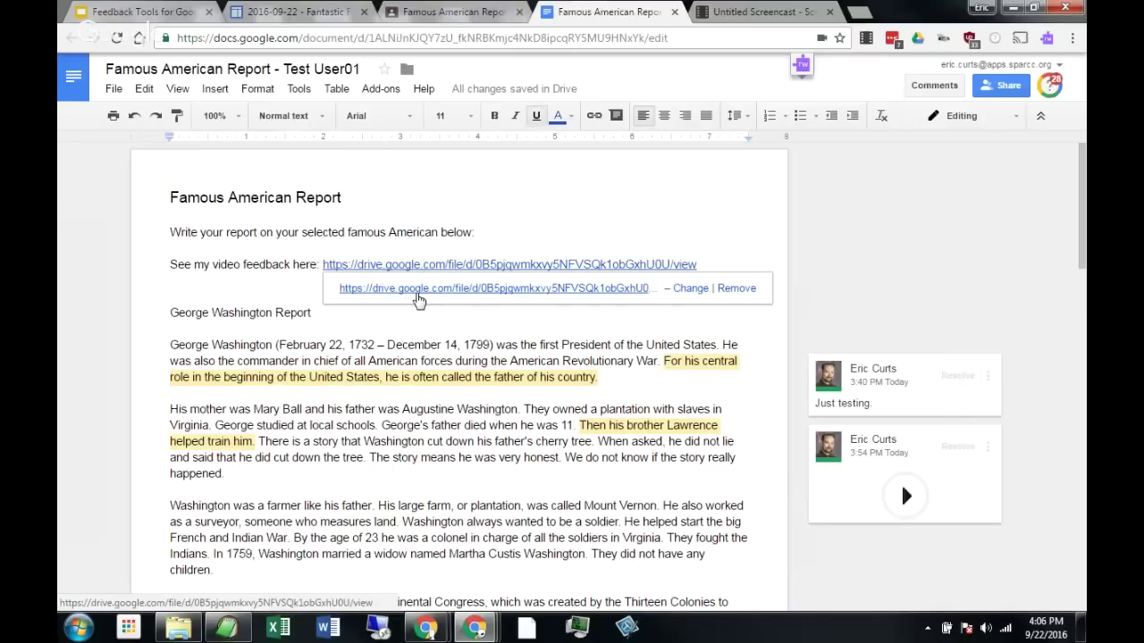
pyautogui.click(270, 295)
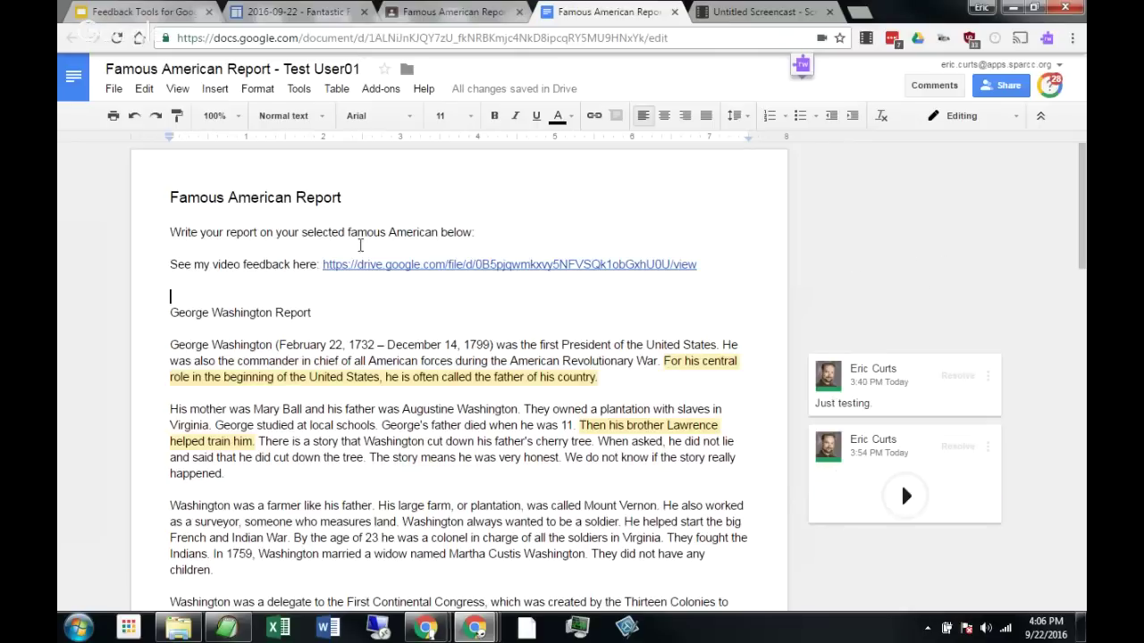
# Close the screencast recording tab and switch to the Feedback Tools slideshow.
pyautogui.click(233, 280)
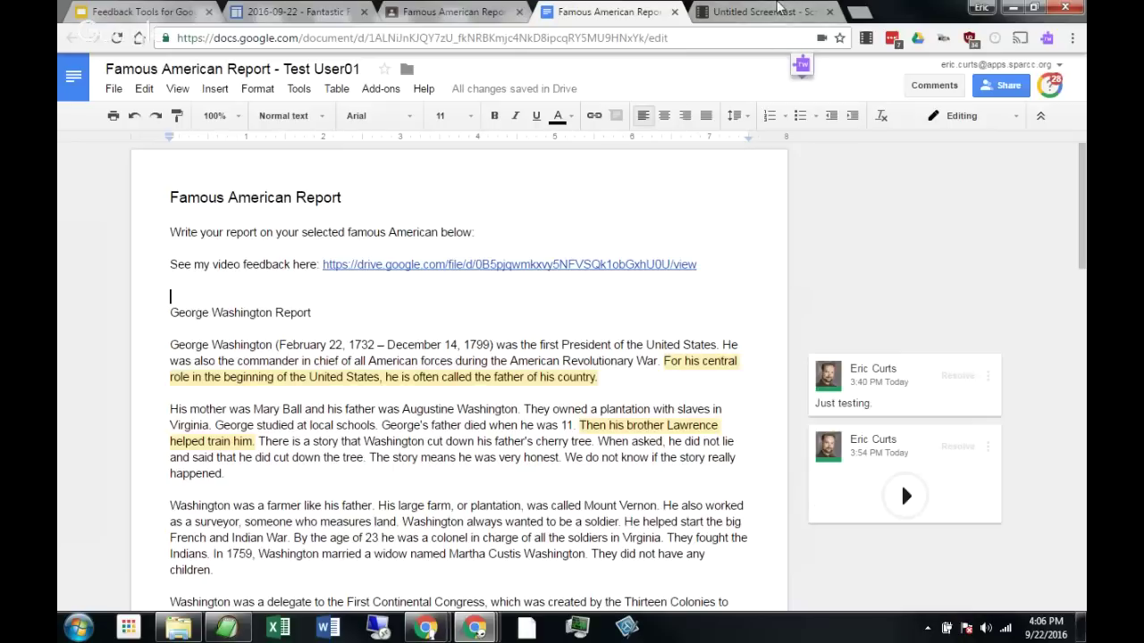
pyautogui.click(769, 12)
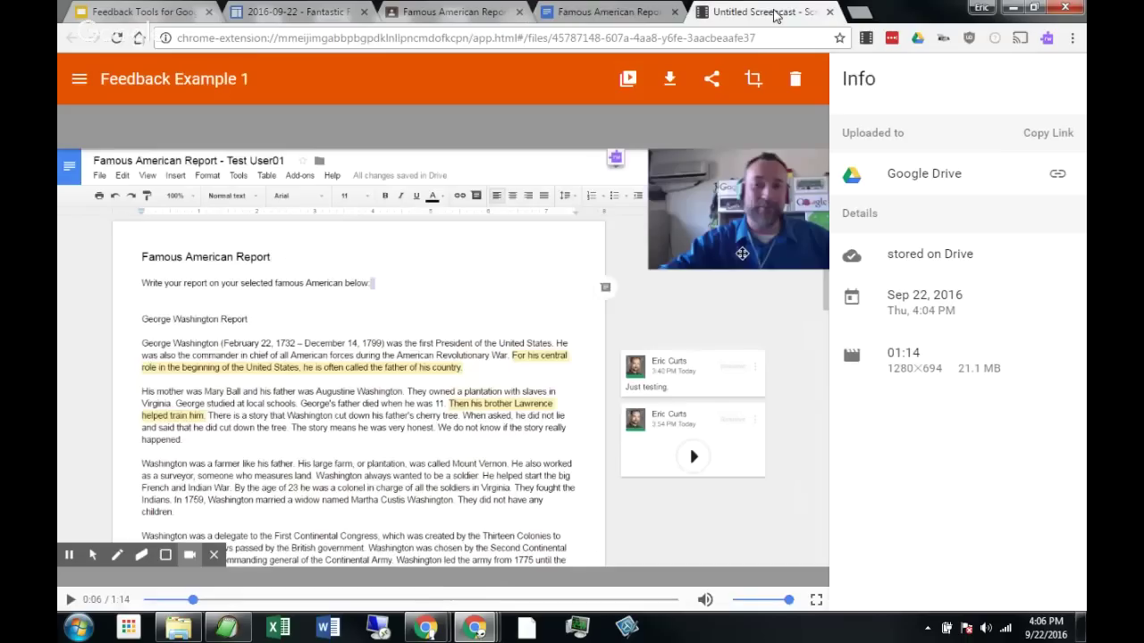
pyautogui.click(831, 12)
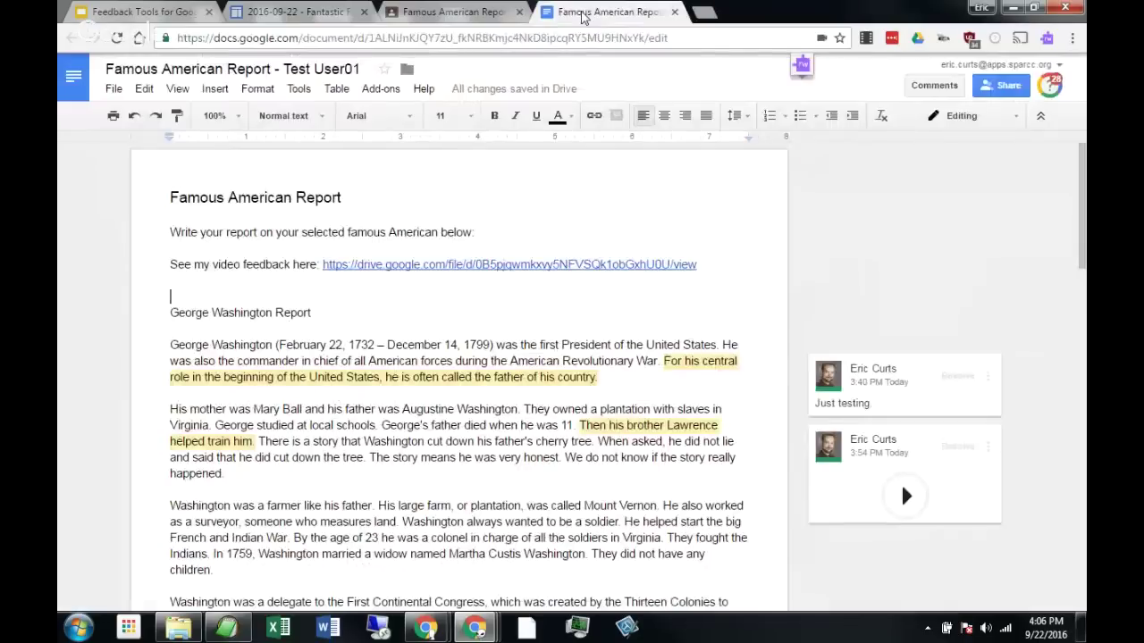
pyautogui.click(134, 11)
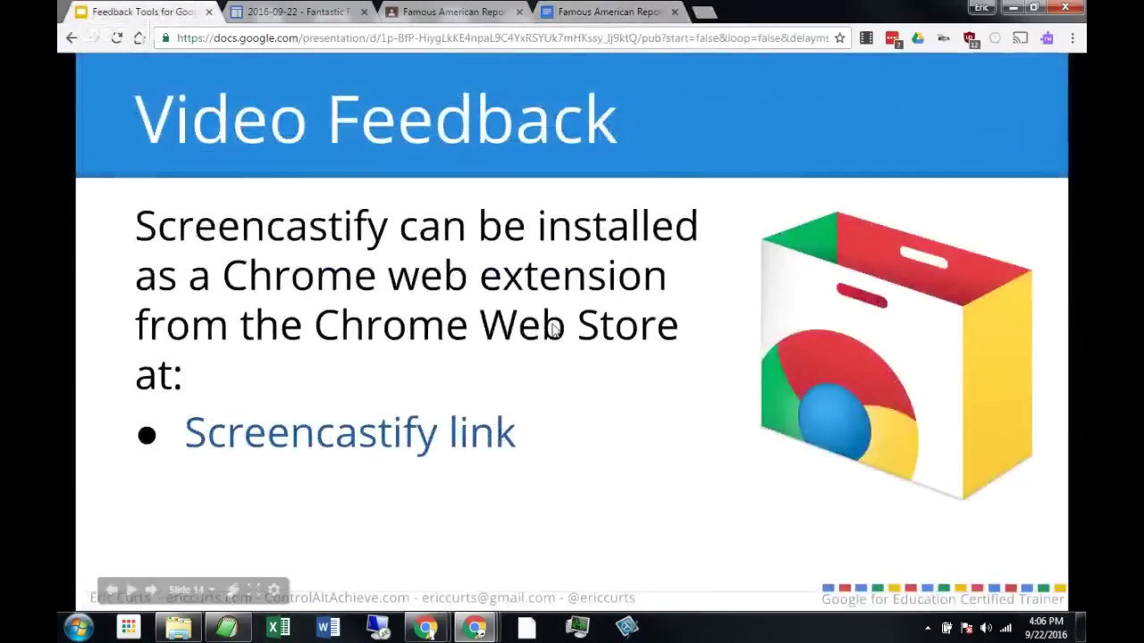
# Step through the recording, webcam, feedback and Drive slides to Handwritten Feedback.
pyautogui.click(576, 351)
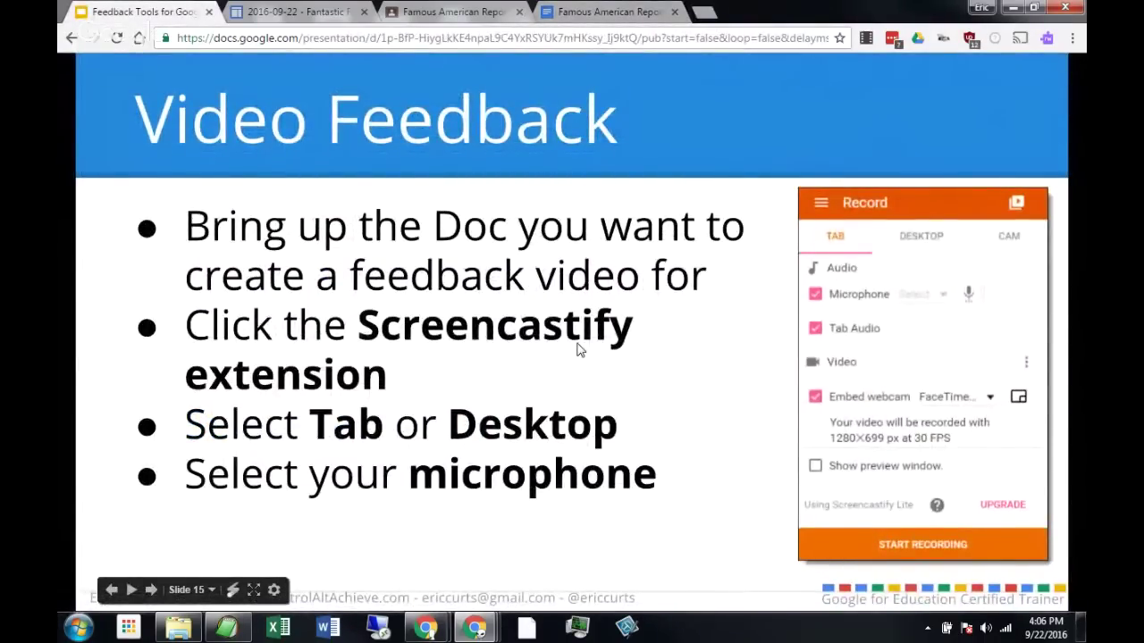
pyautogui.click(576, 350)
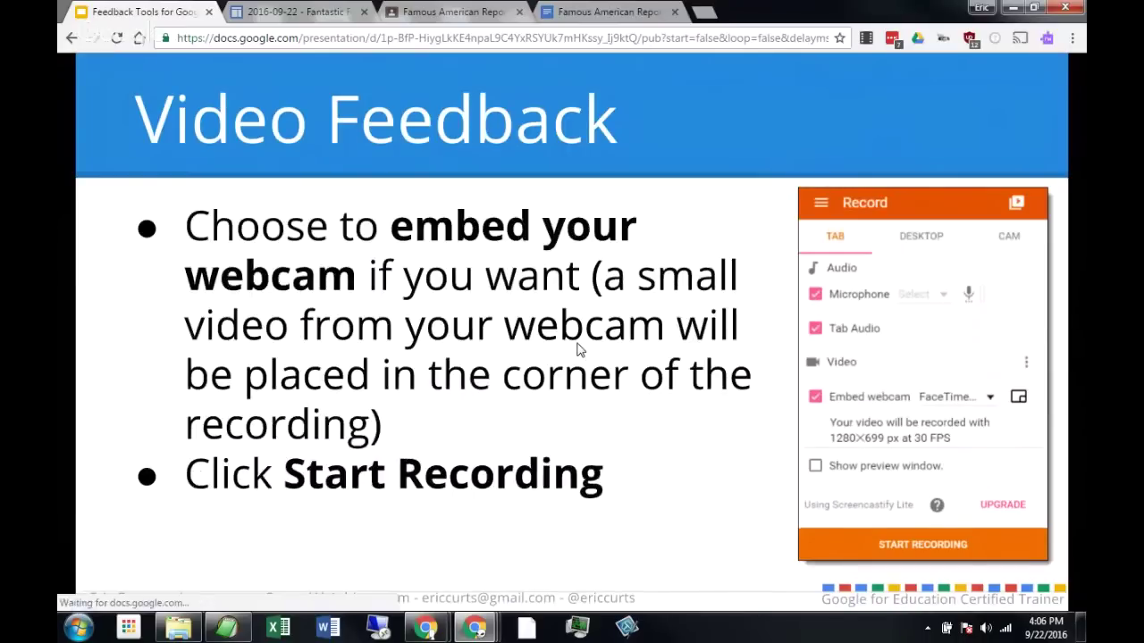
pyautogui.click(577, 351)
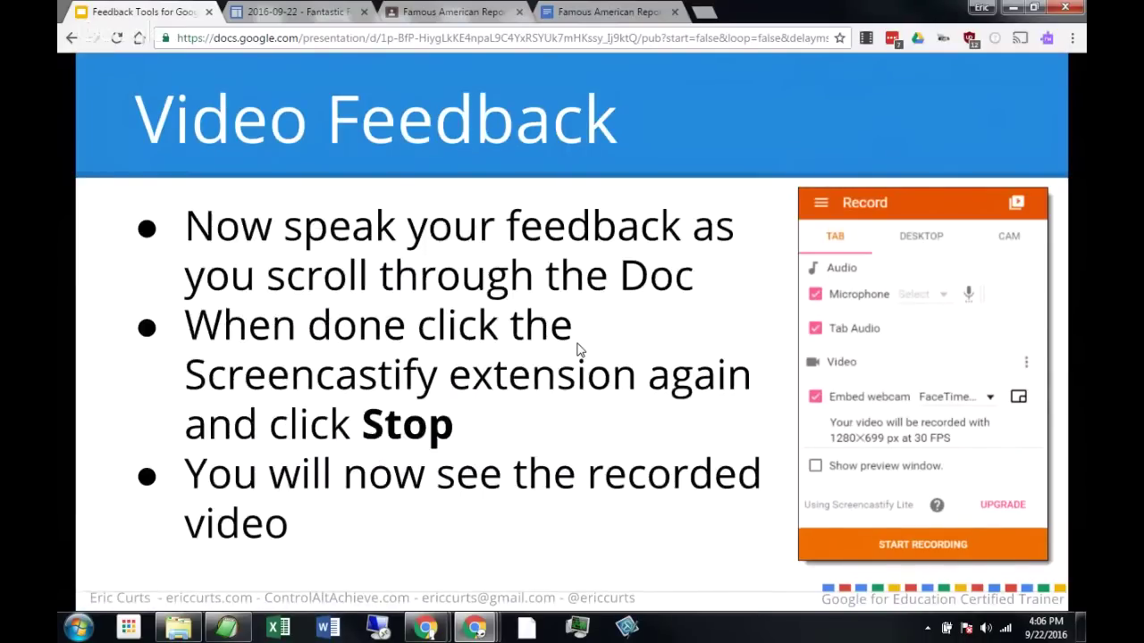
pyautogui.click(577, 350)
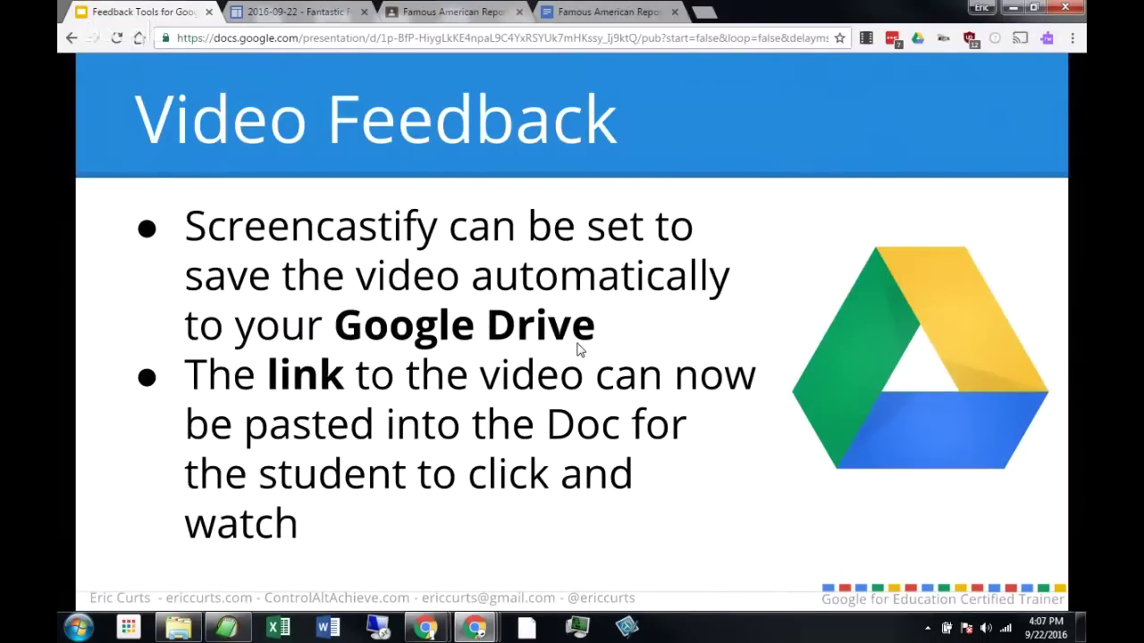
pyautogui.click(576, 350)
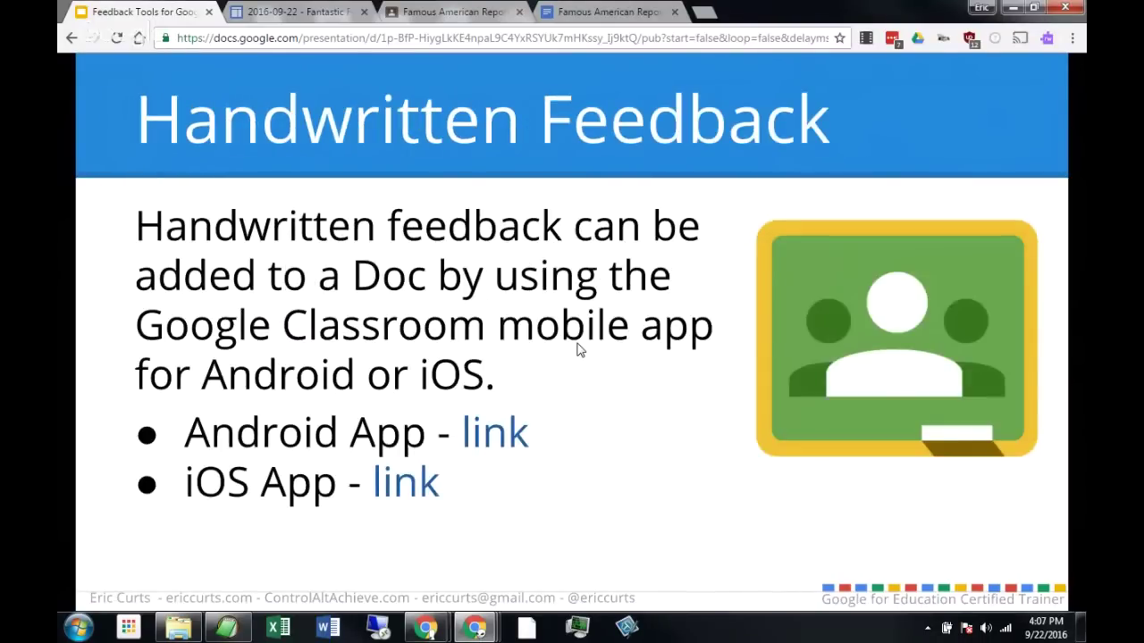
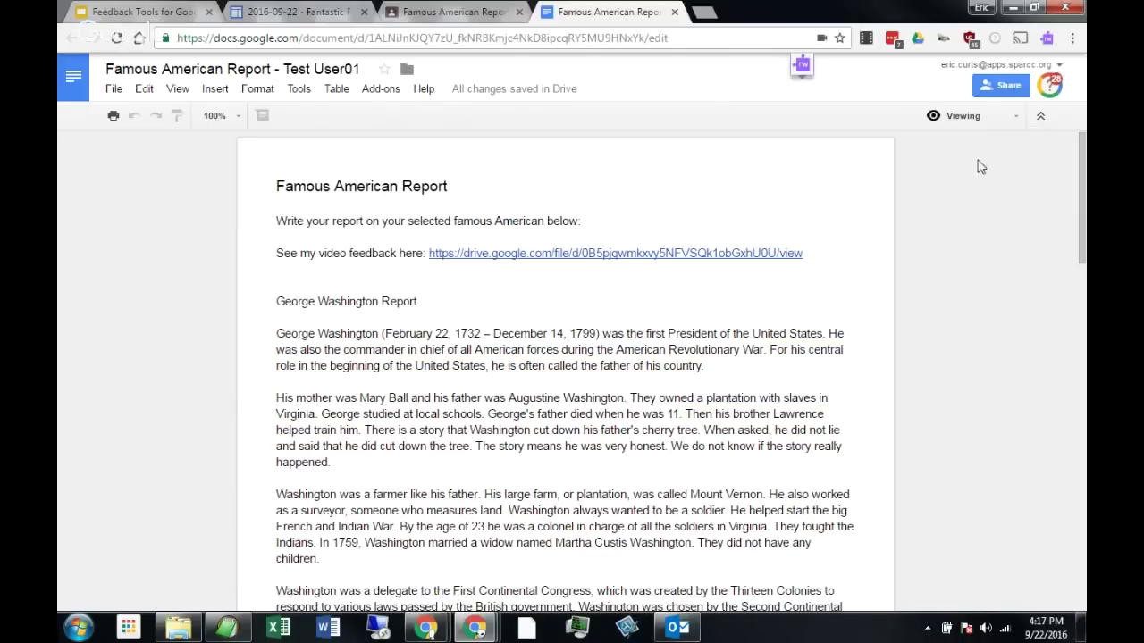
# Change the Famous American Report's mode dropdown from Viewing to Editing.
pyautogui.click(978, 120)
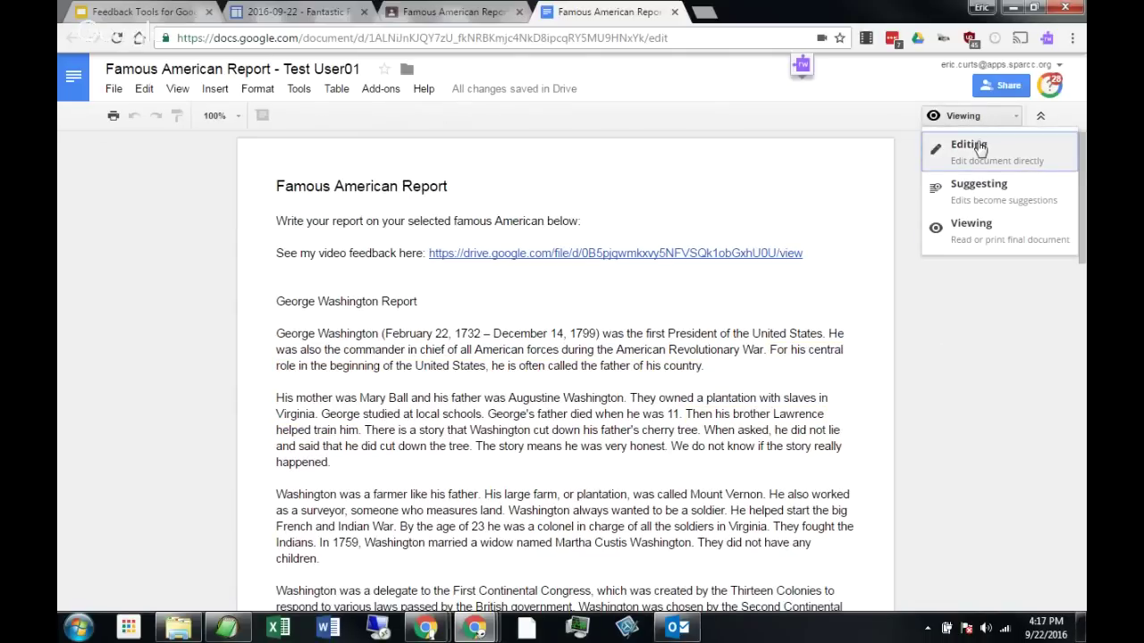
pyautogui.click(981, 149)
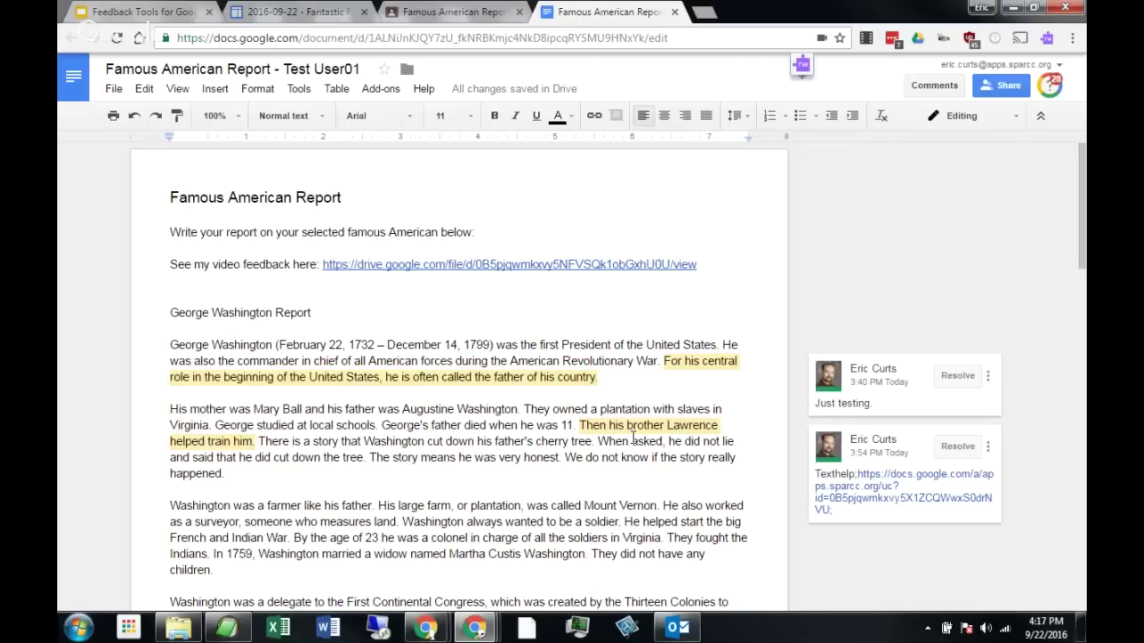
# On Classroom's Student Work page, tick then untick the student's submission without returning it, then go back to the report.
pyautogui.click(406, 10)
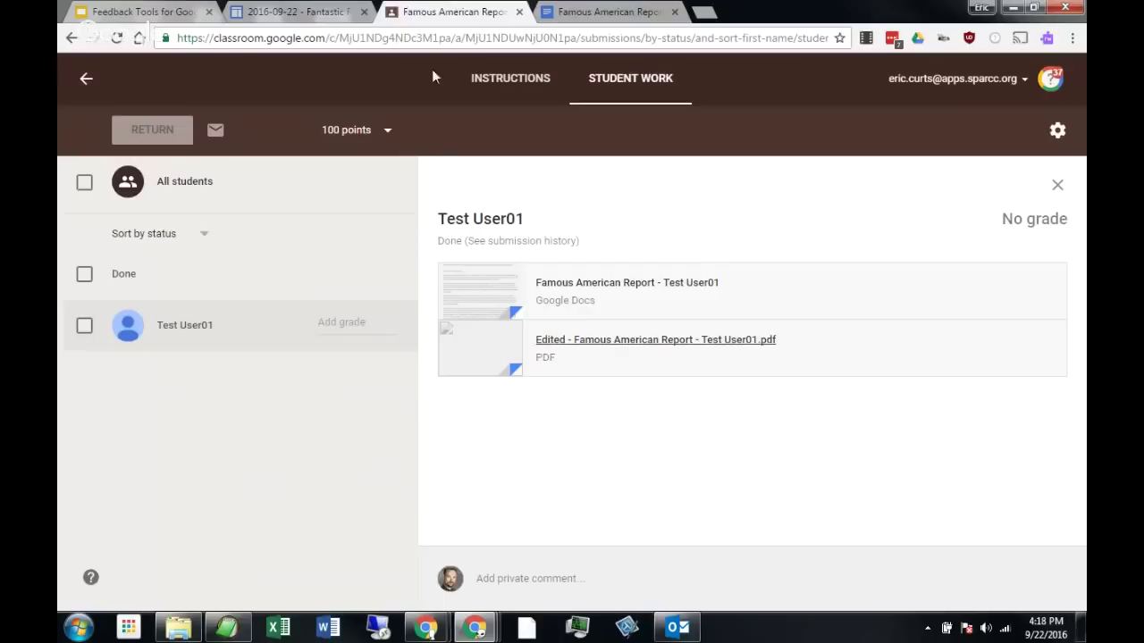
pyautogui.click(84, 325)
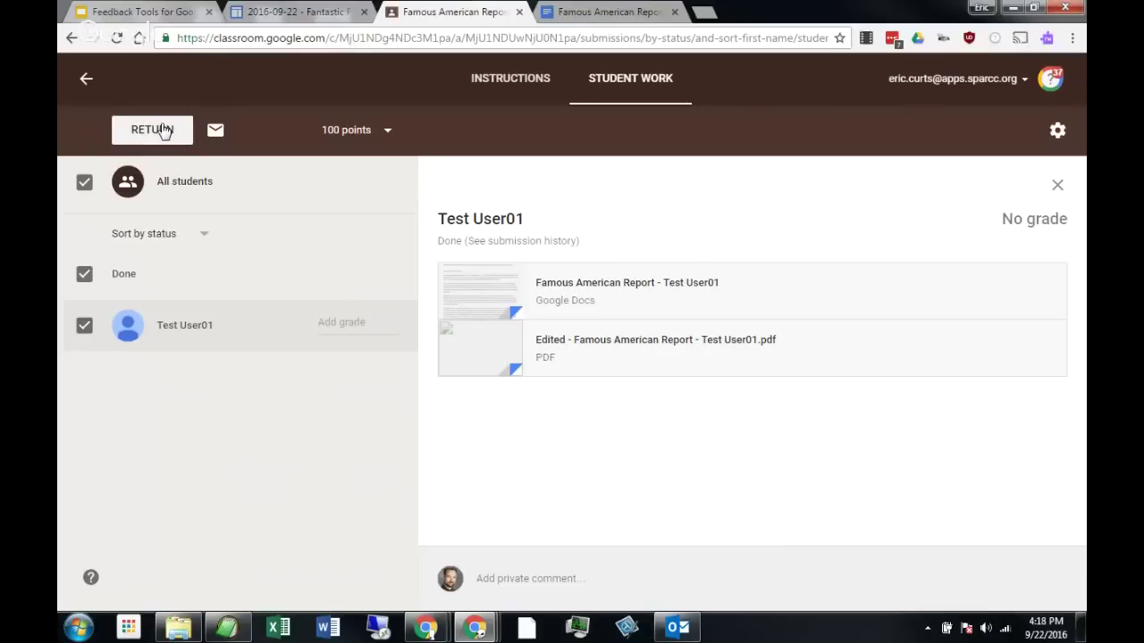
pyautogui.click(87, 327)
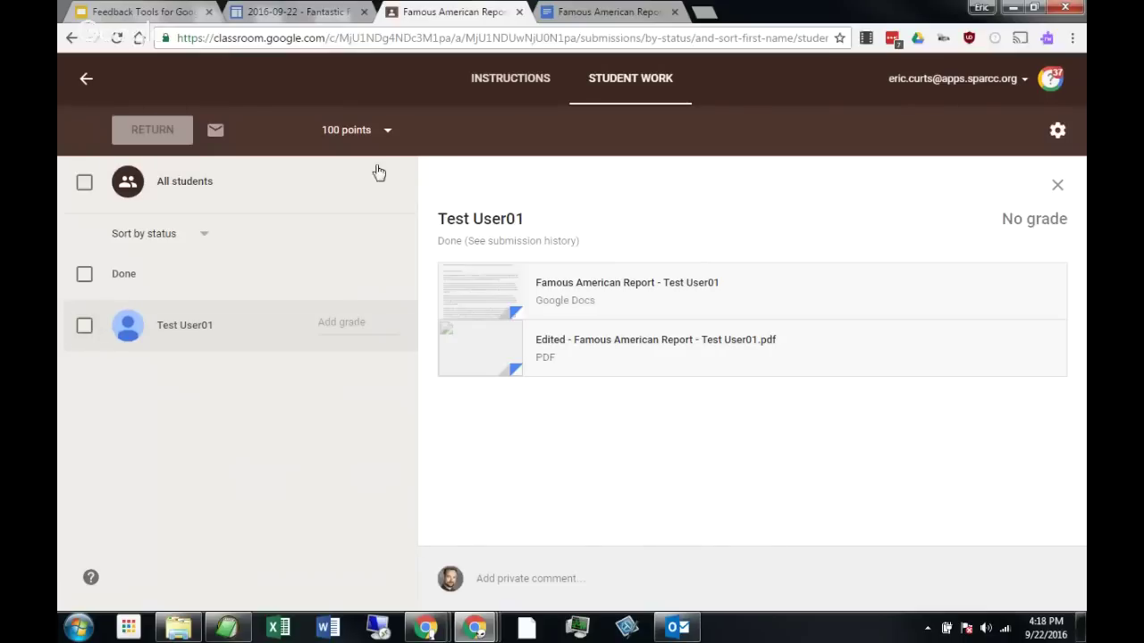
pyautogui.click(581, 12)
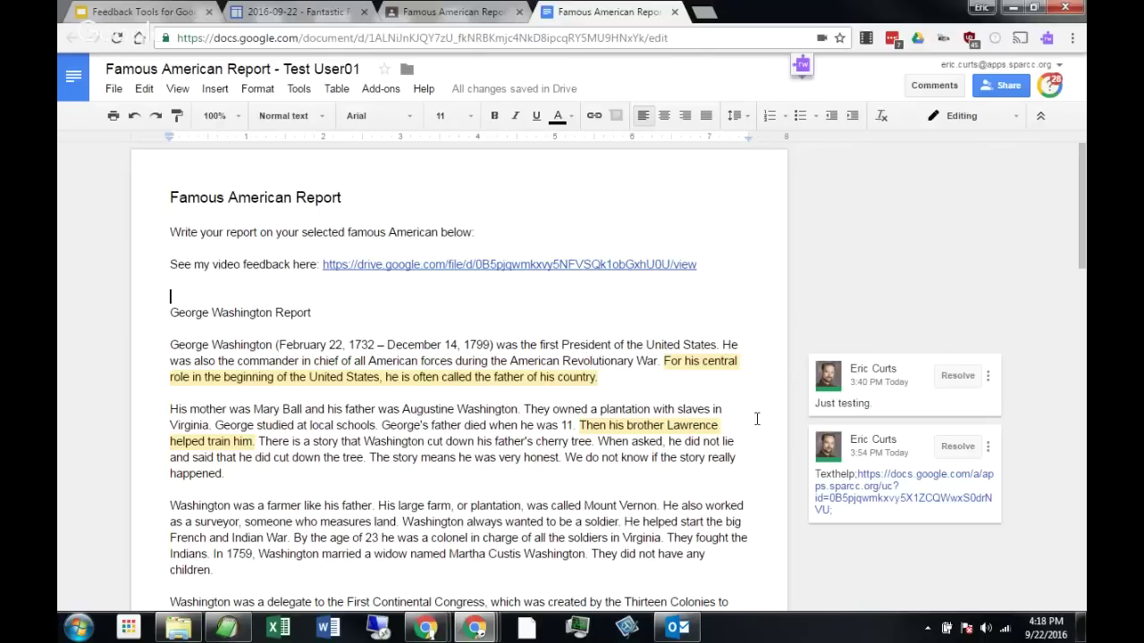
pyautogui.click(696, 380)
pyautogui.click(935, 86)
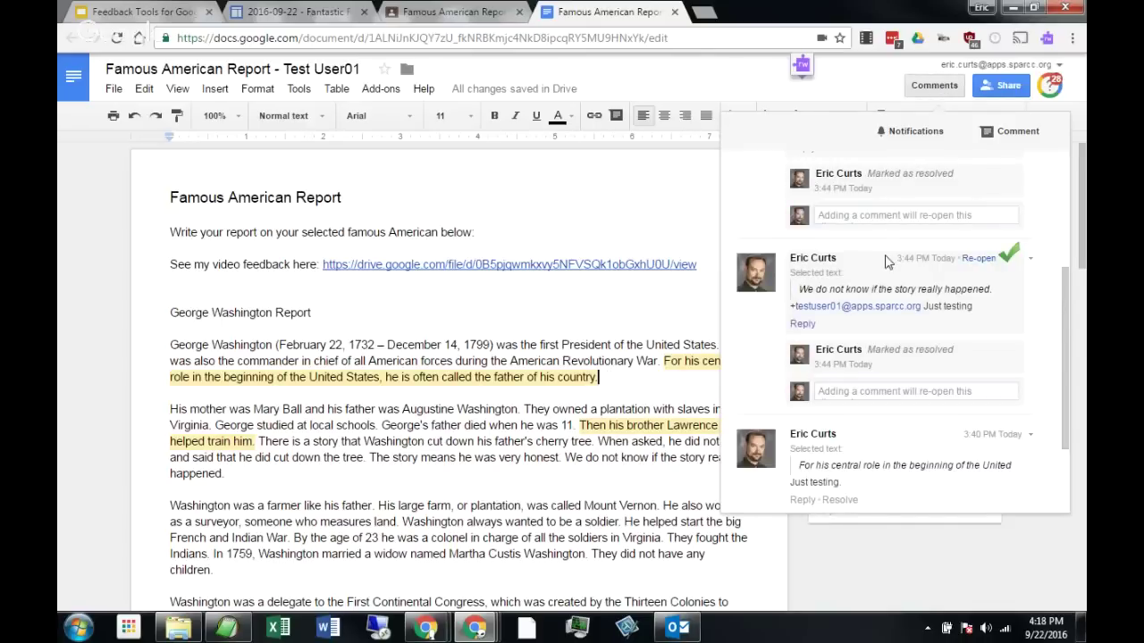
pyautogui.scroll(5, 881, 279)
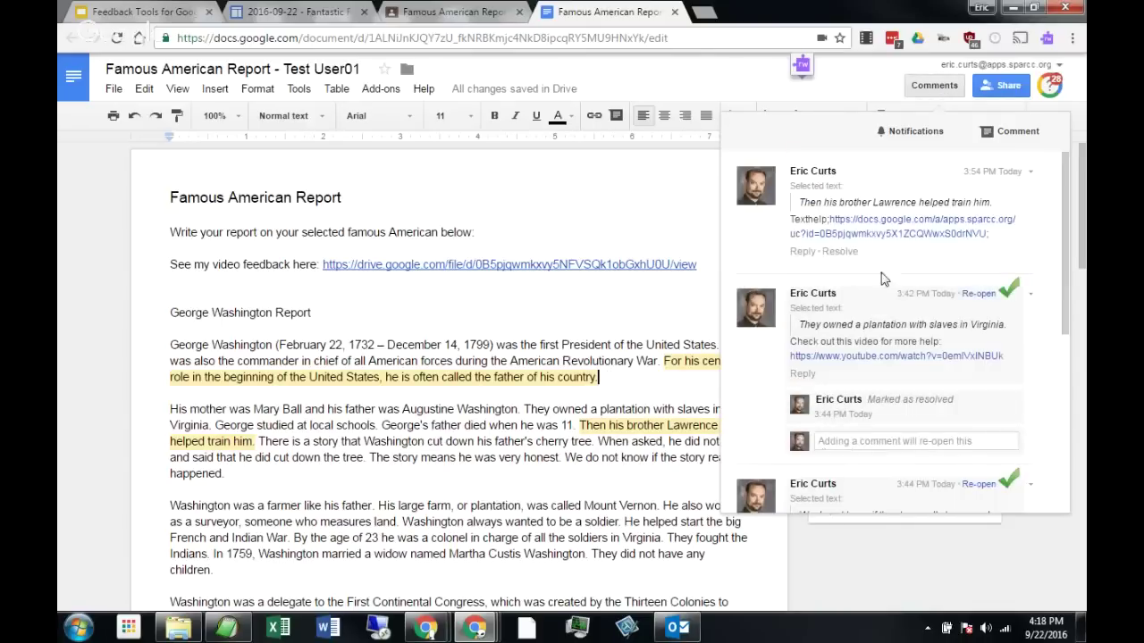
pyautogui.click(912, 132)
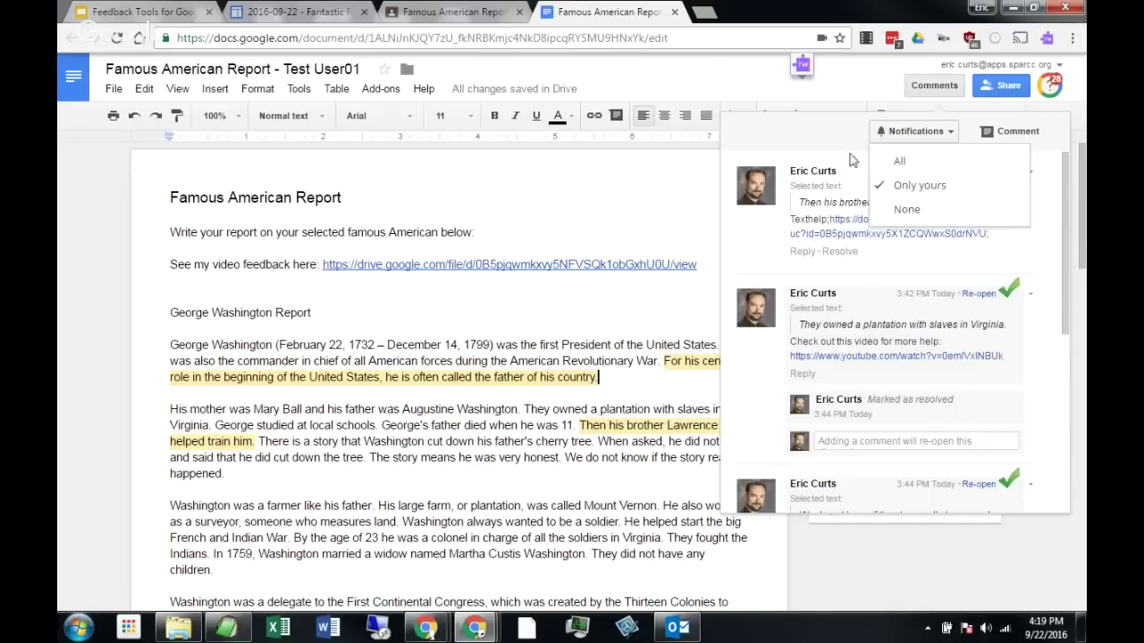
pyautogui.click(686, 189)
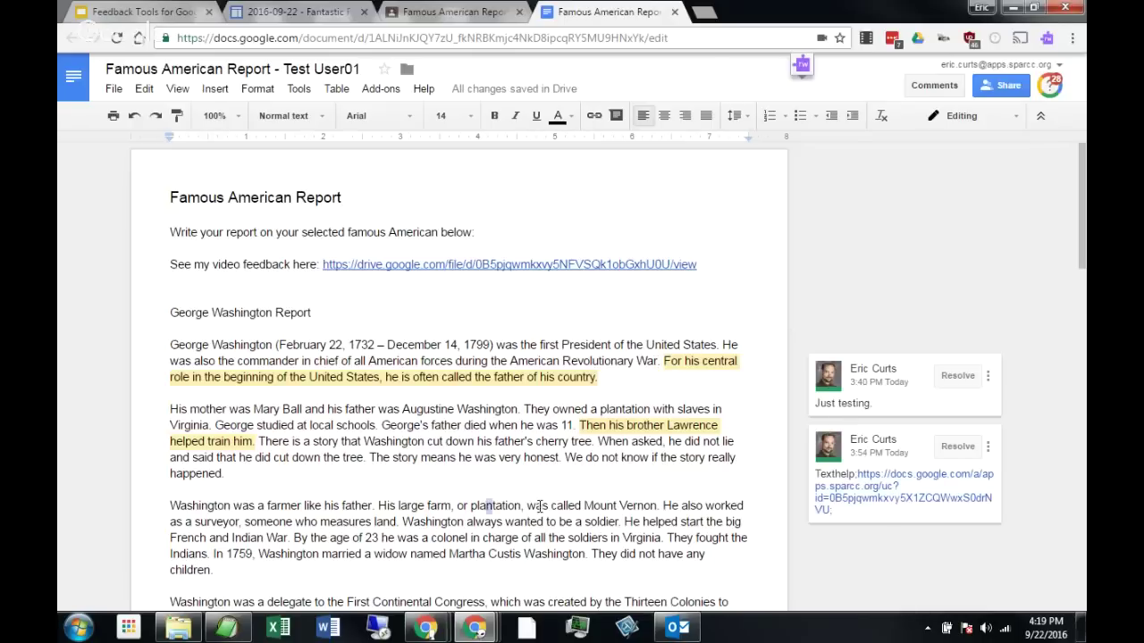
# Select 'plantation, was called' and start a comment mentioning +testuser.
pyautogui.moveTo(486, 506); pyautogui.dragTo(584, 506)
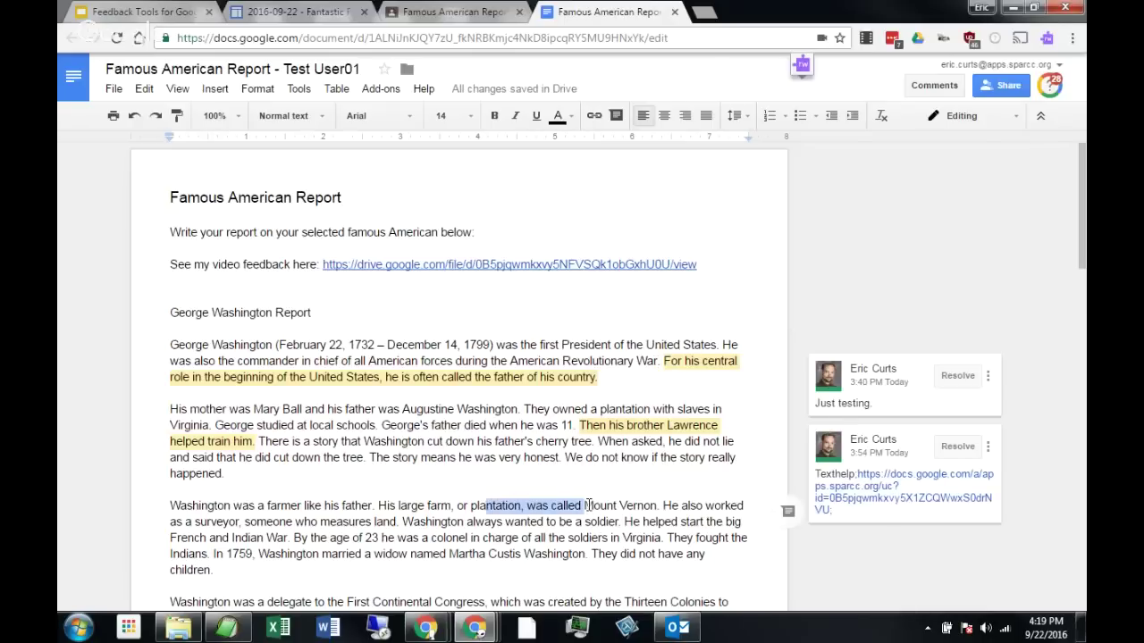
pyautogui.click(793, 516)
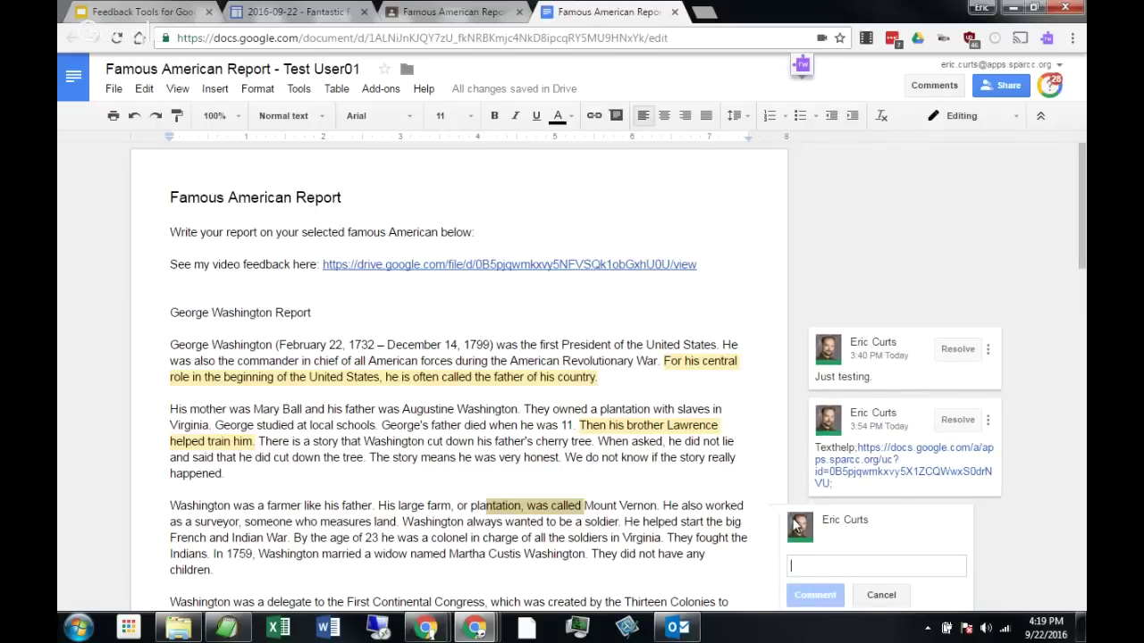
pyautogui.hotkey('ctrl', '+')
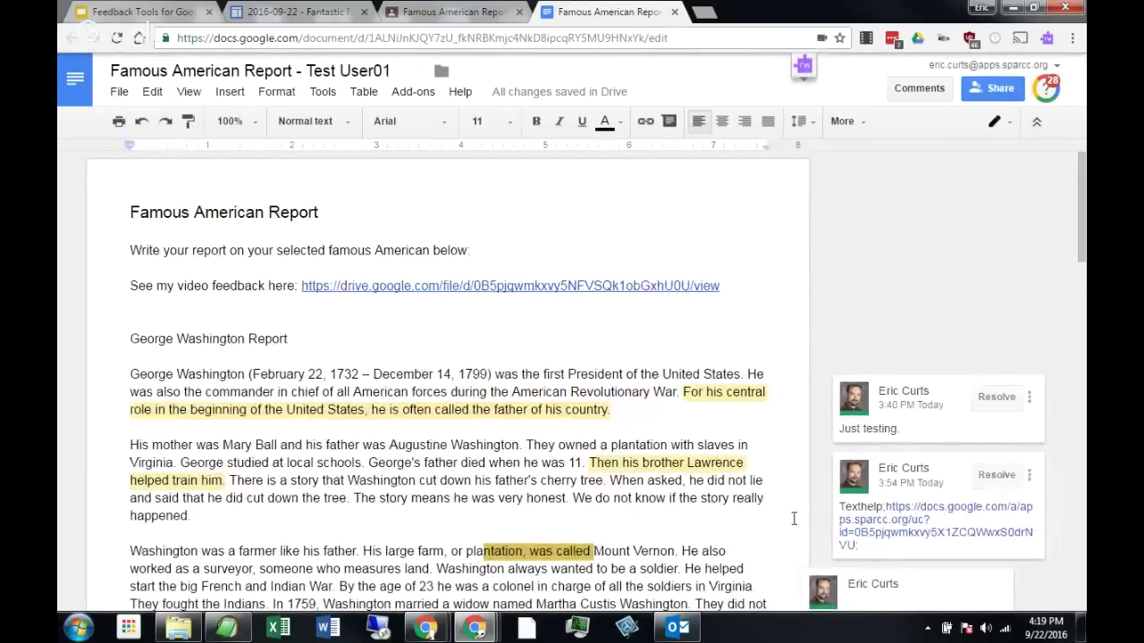
pyautogui.hotkey('ctrl', '-')
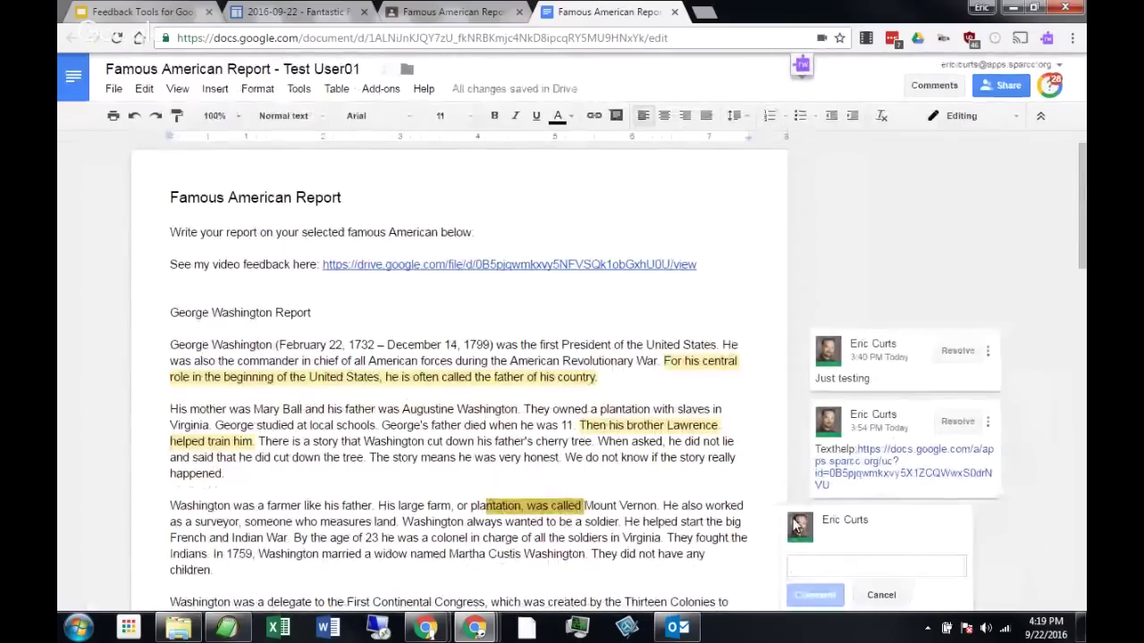
pyautogui.write('+test')
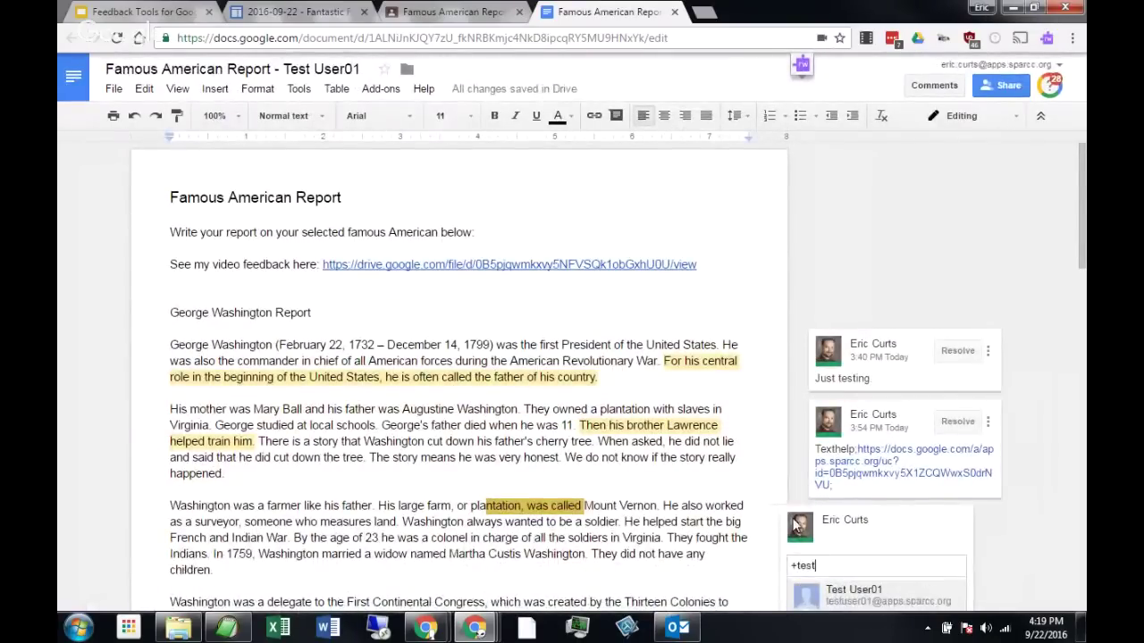
pyautogui.write('user')
pyautogui.click(901, 606)
# Write 'Just testing', post it without sharing, then view comment history and notification settings.
pyautogui.scroll(-3, 962, 518)
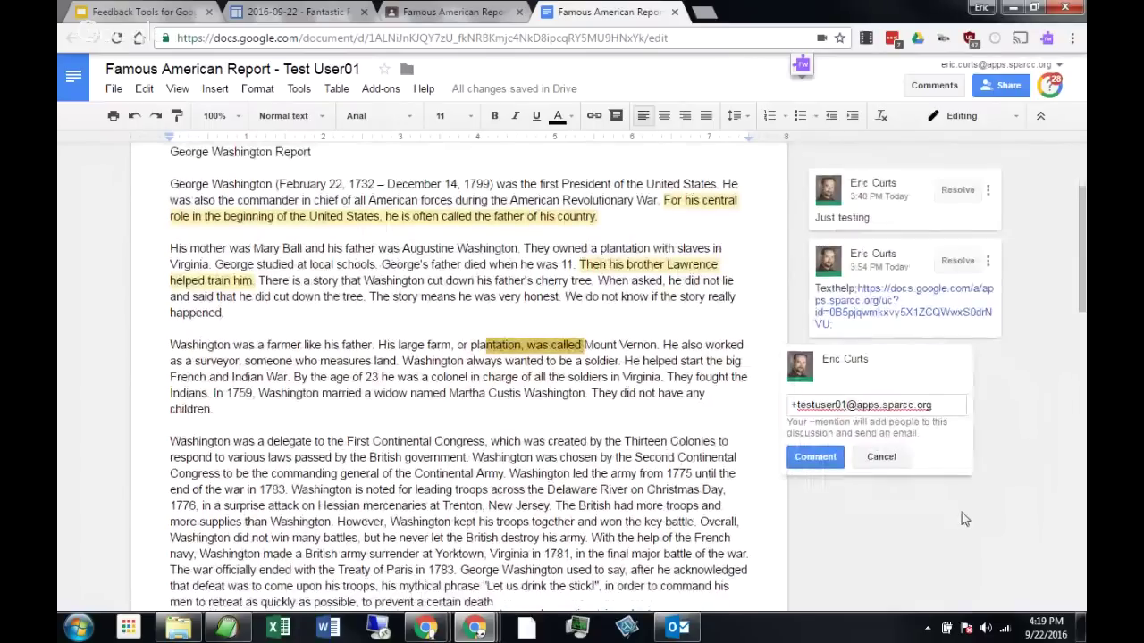
pyautogui.write('Just testing')
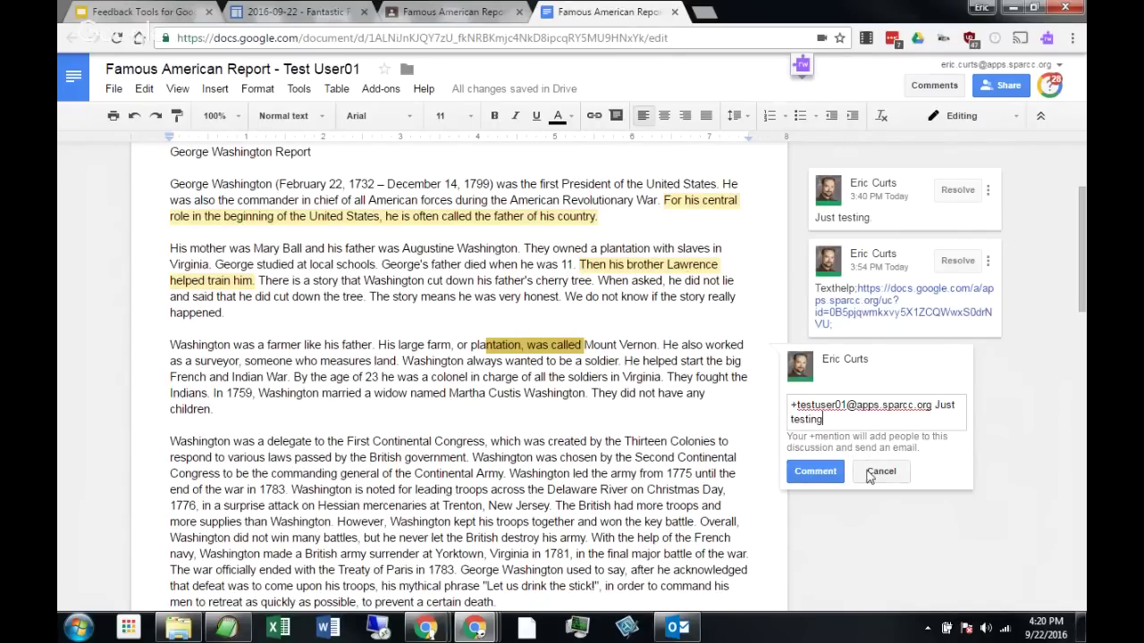
pyautogui.click(816, 472)
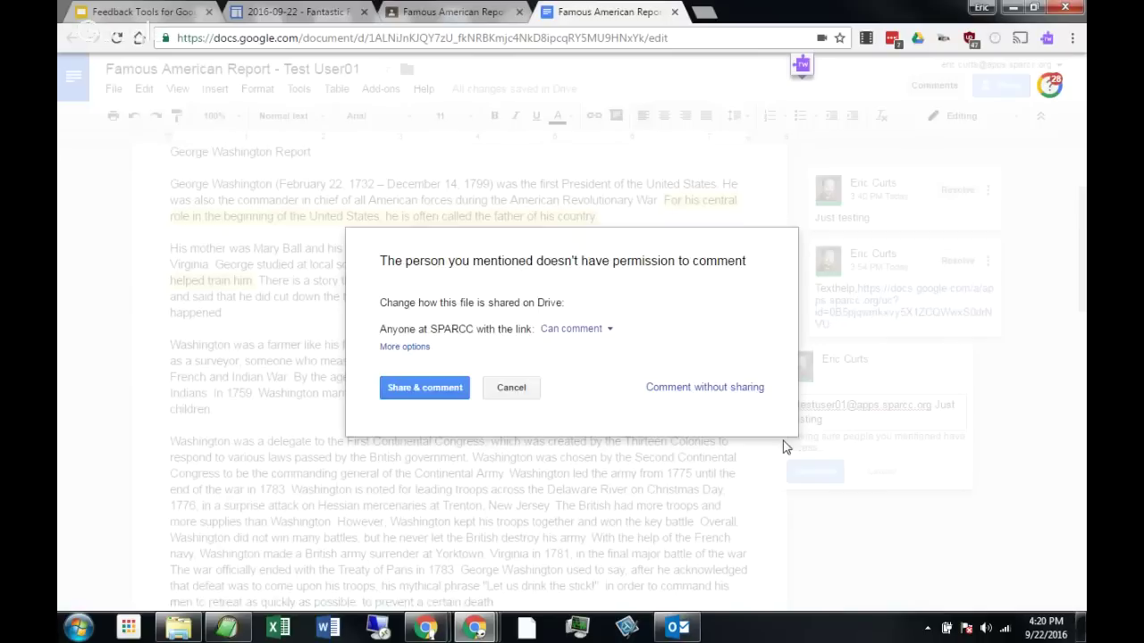
pyautogui.click(688, 389)
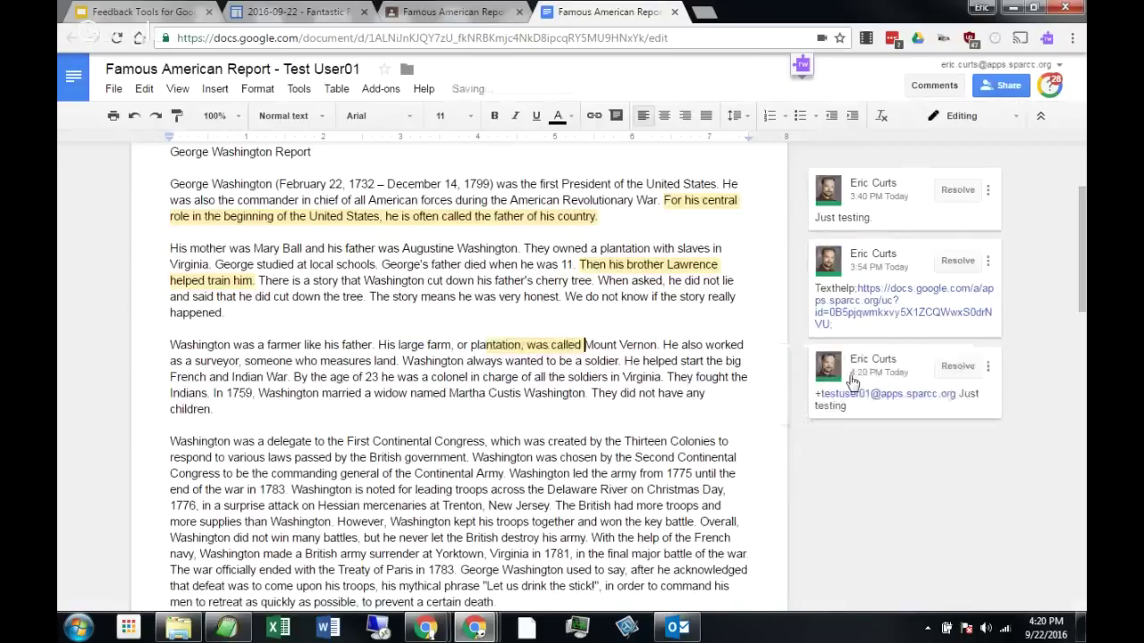
pyautogui.click(934, 85)
pyautogui.click(916, 130)
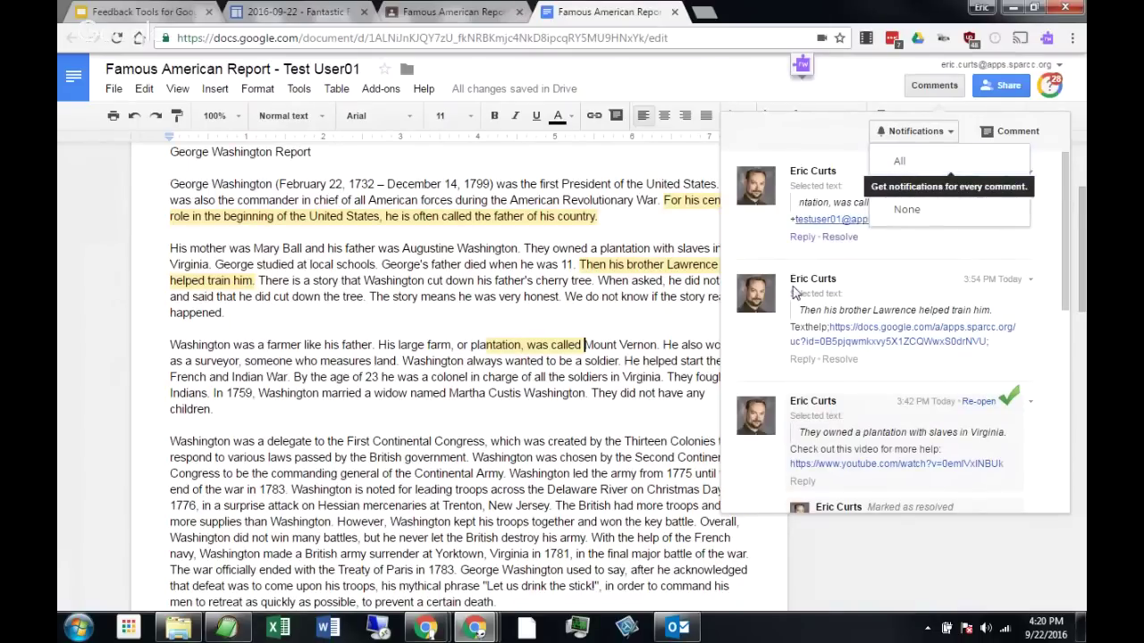
# Dismiss the comment history and launch the purple Read&Write toolbar.
pyautogui.click(618, 394)
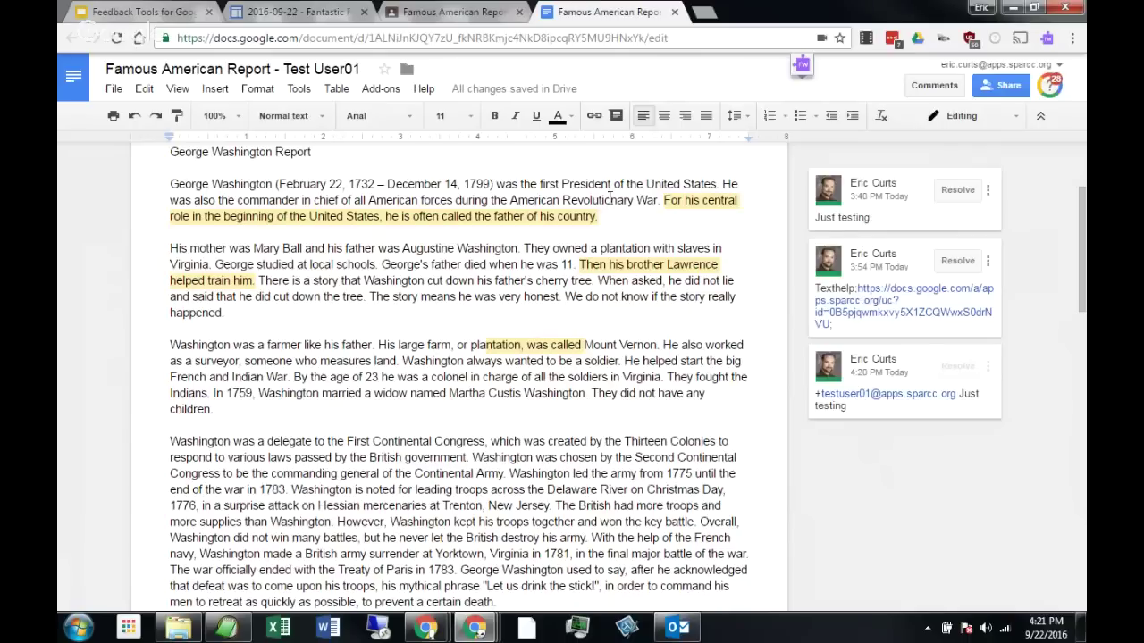
pyautogui.click(801, 66)
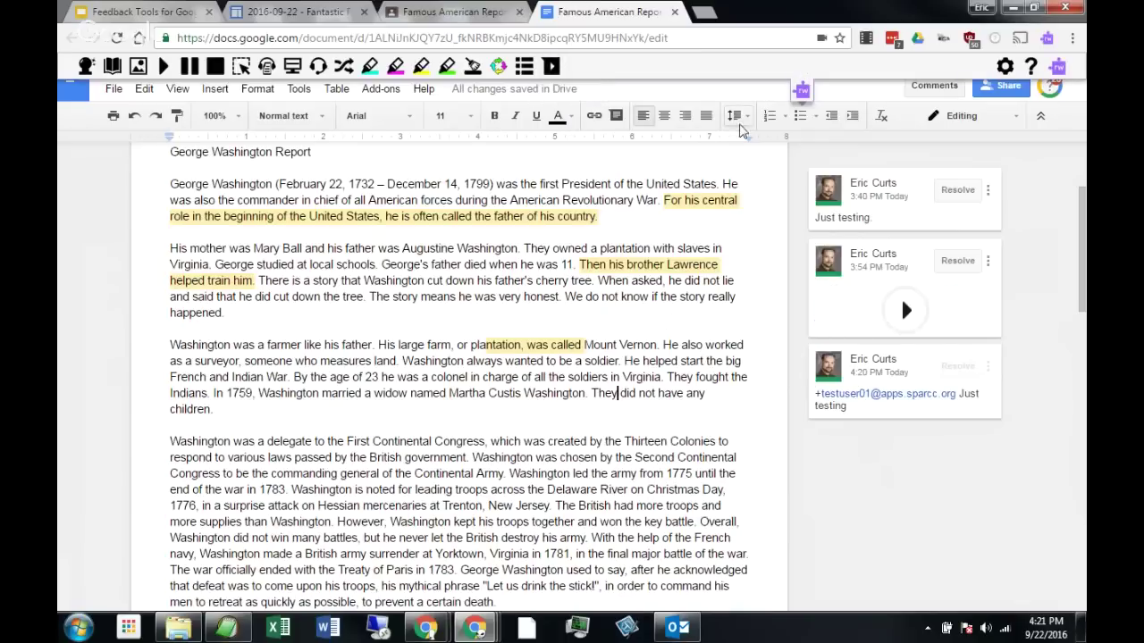
# Close the Read&Write toolbar and start a fresh New Tab page.
pyautogui.click(800, 91)
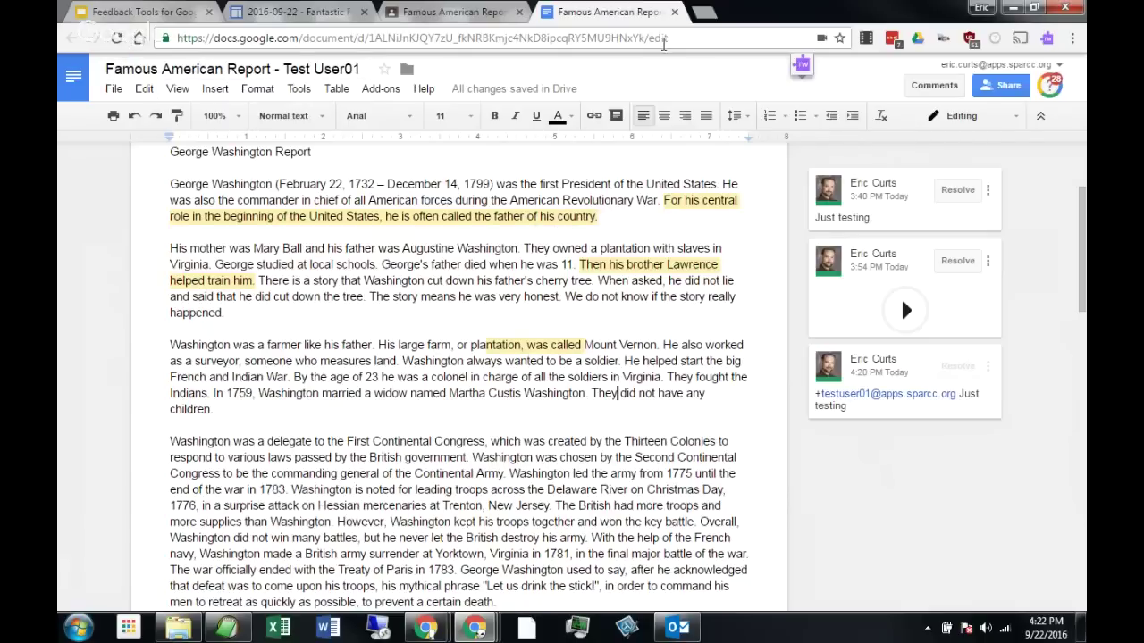
pyautogui.click(705, 12)
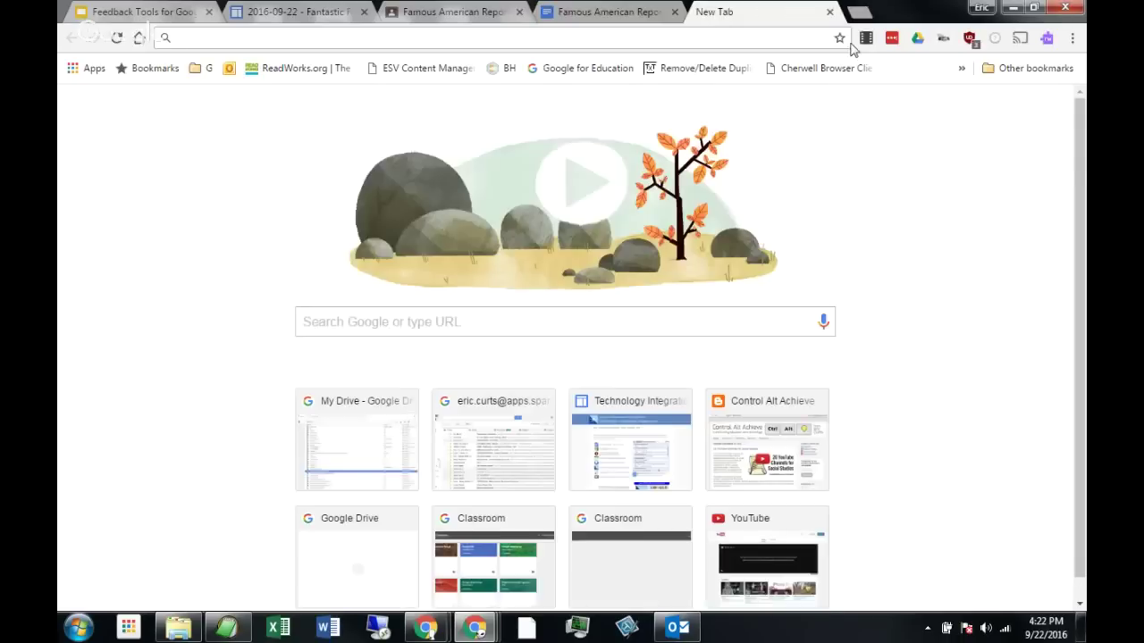
# Close the New Tab to land back on the Famous American Report.
pyautogui.click(829, 11)
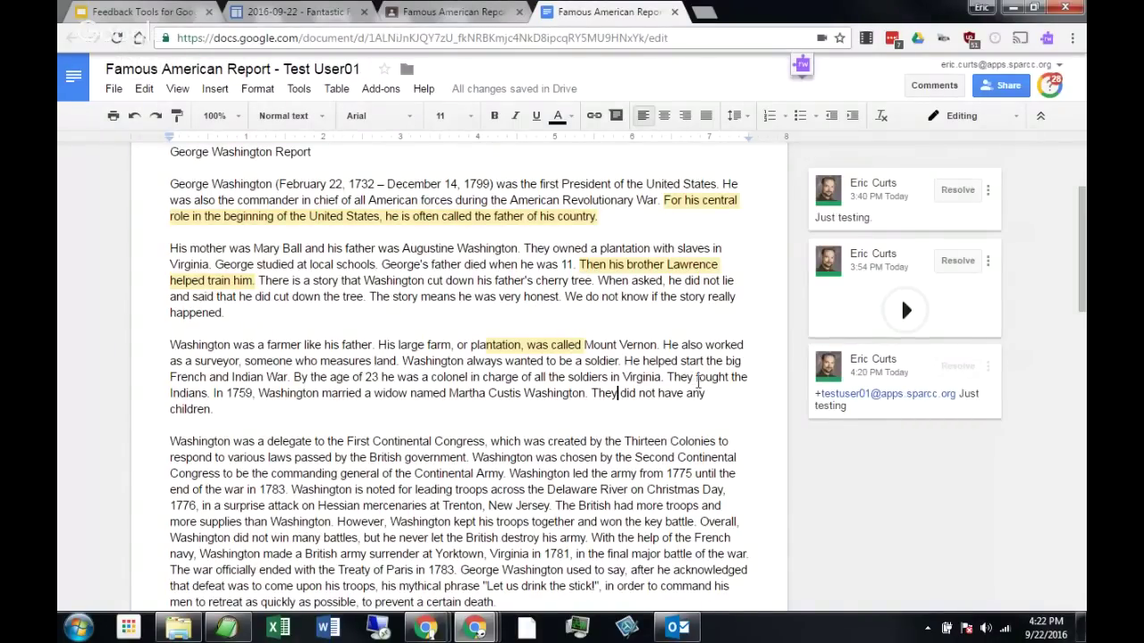
# Check the Read&Write extension options, place the cursor between paragraphs, and reopen its toolbar.
pyautogui.rightClick(1049, 40)
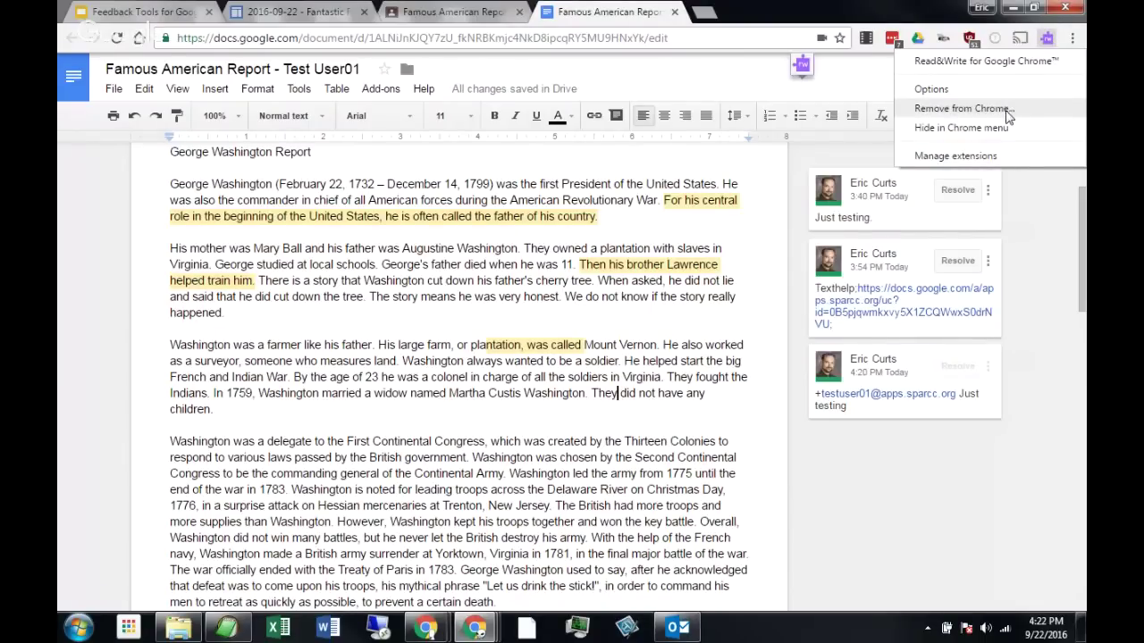
pyautogui.click(543, 322)
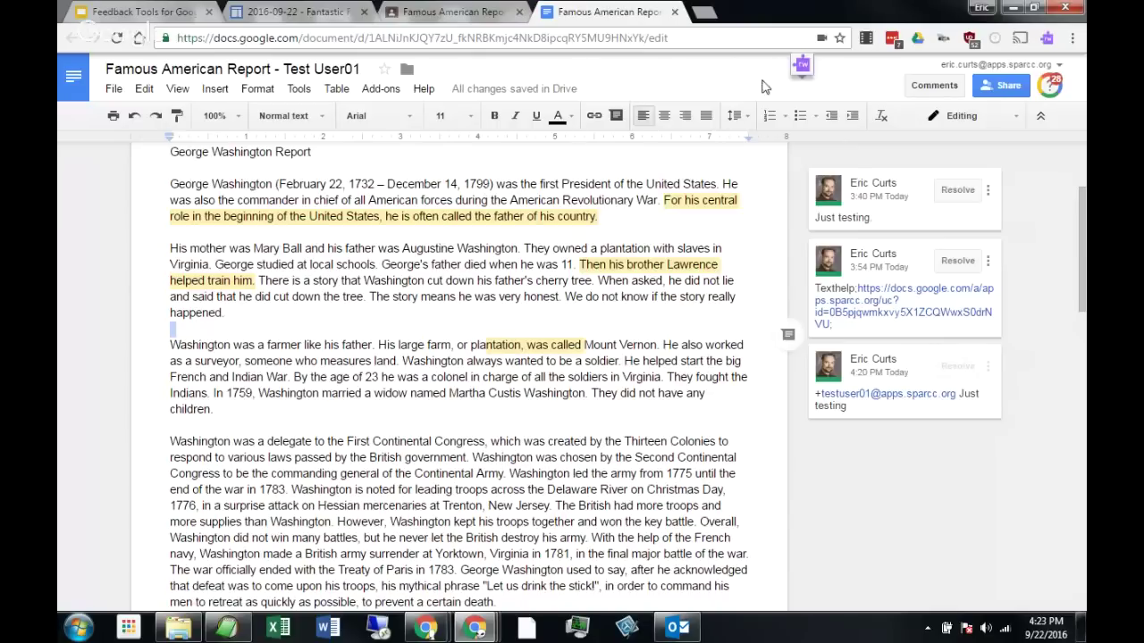
pyautogui.click(804, 68)
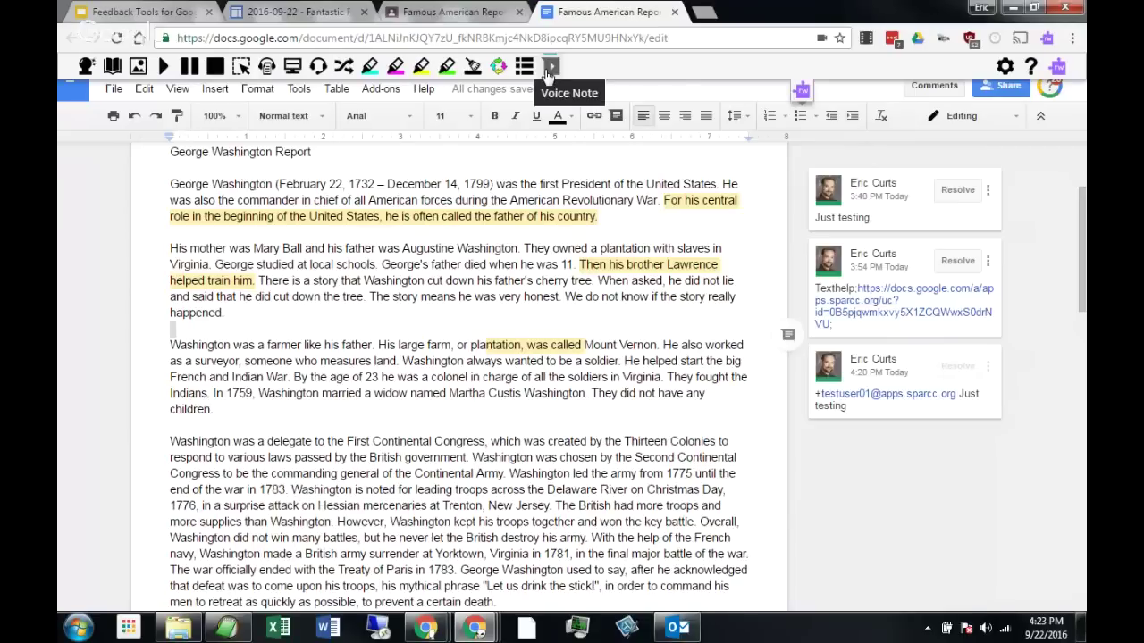
# From the webinar resources page, browse the Read&Write free teacher upgrade form, then close it.
pyautogui.click(341, 20)
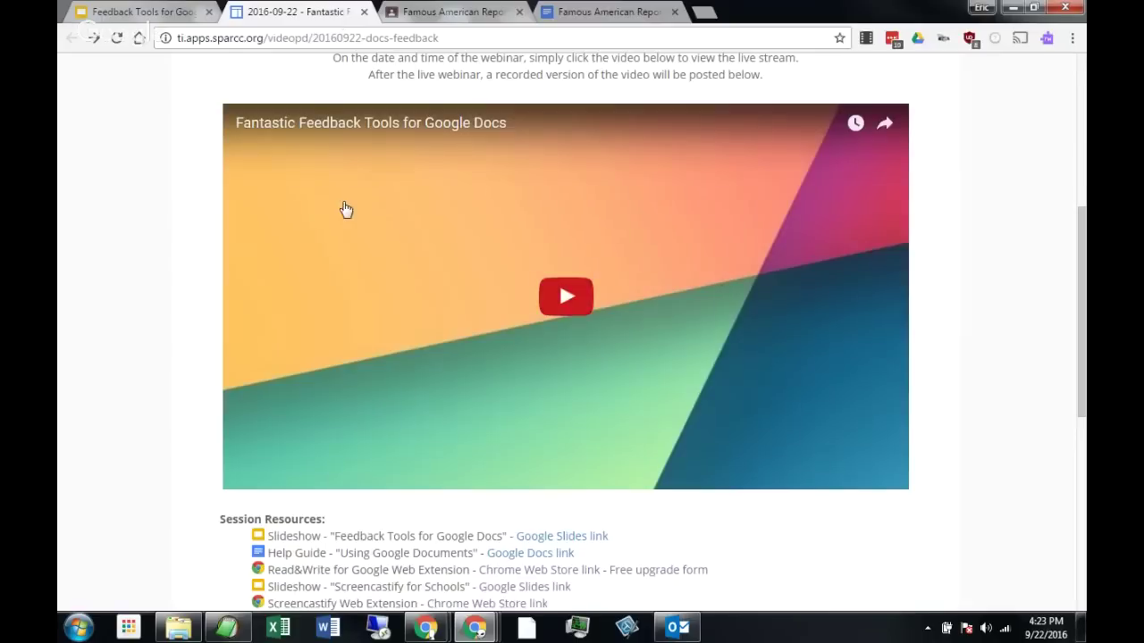
pyautogui.scroll(-4, 346, 209)
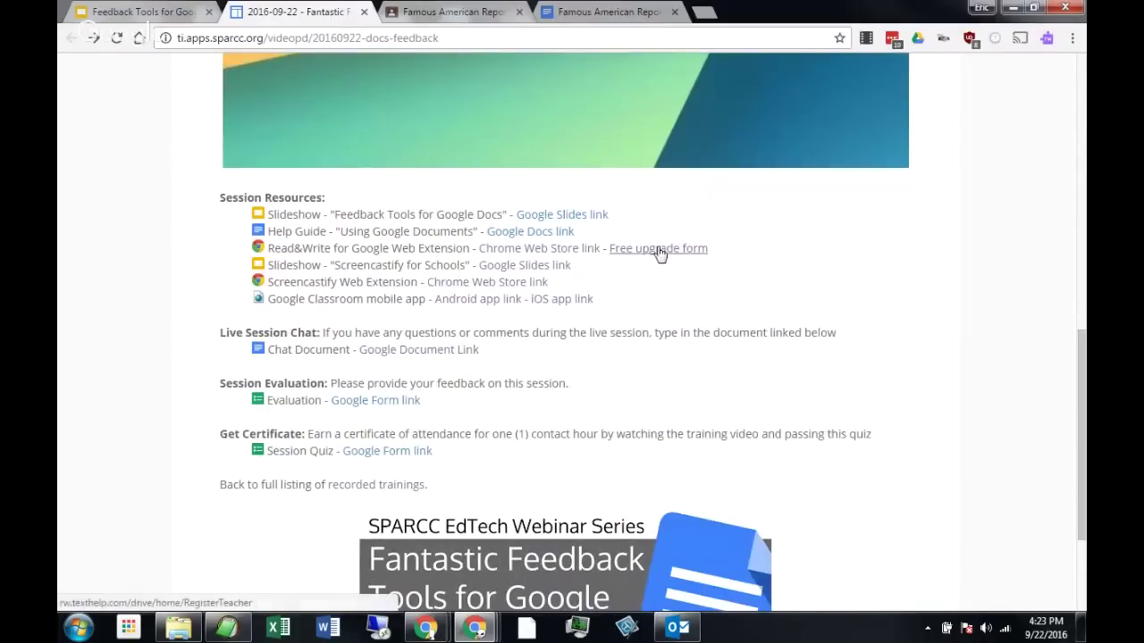
pyautogui.click(657, 250)
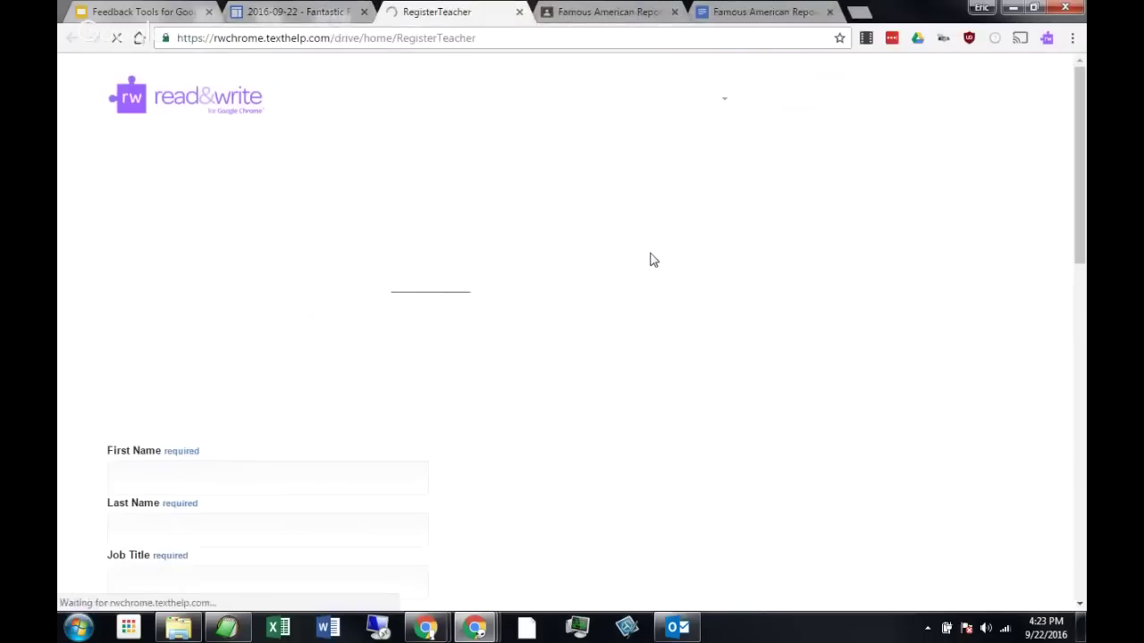
pyautogui.scroll(-4, 758, 340)
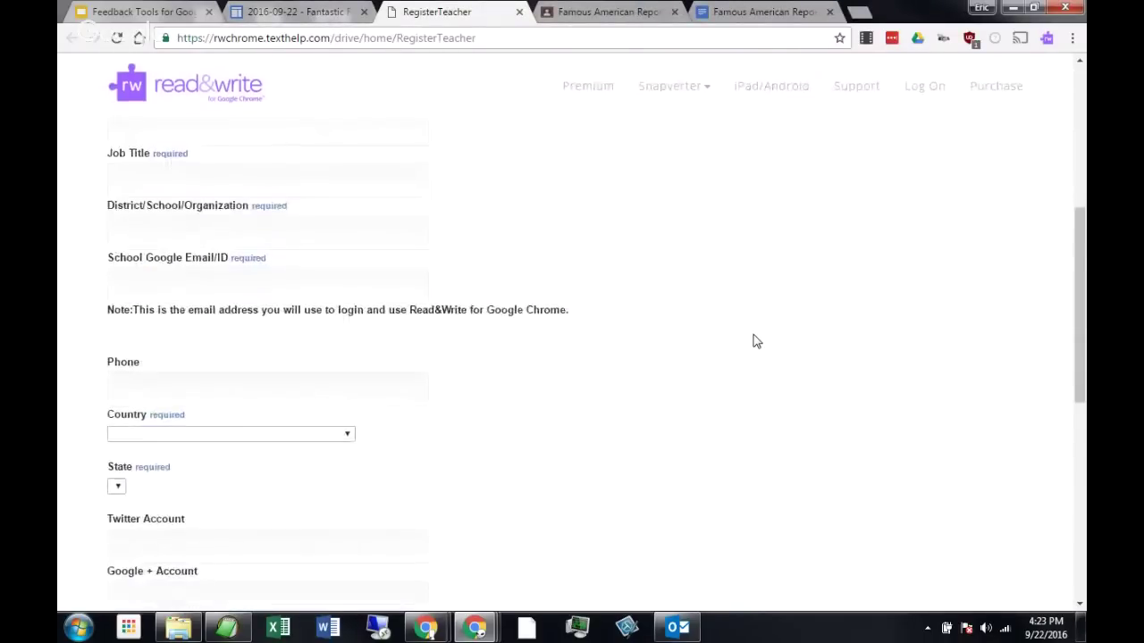
pyautogui.scroll(5, 753, 339)
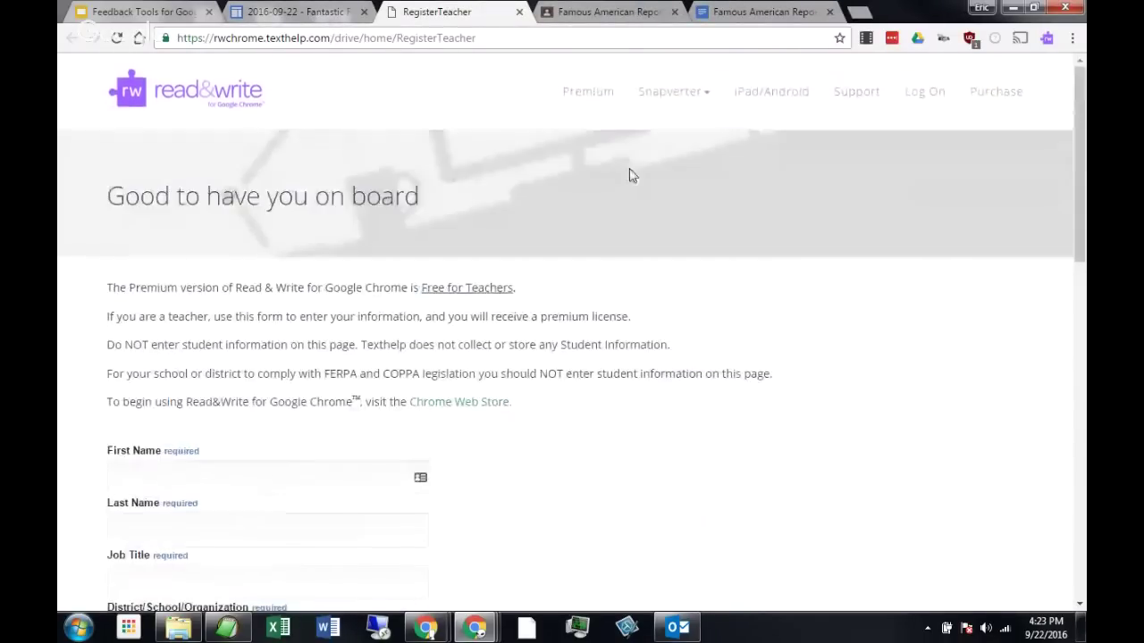
pyautogui.click(519, 12)
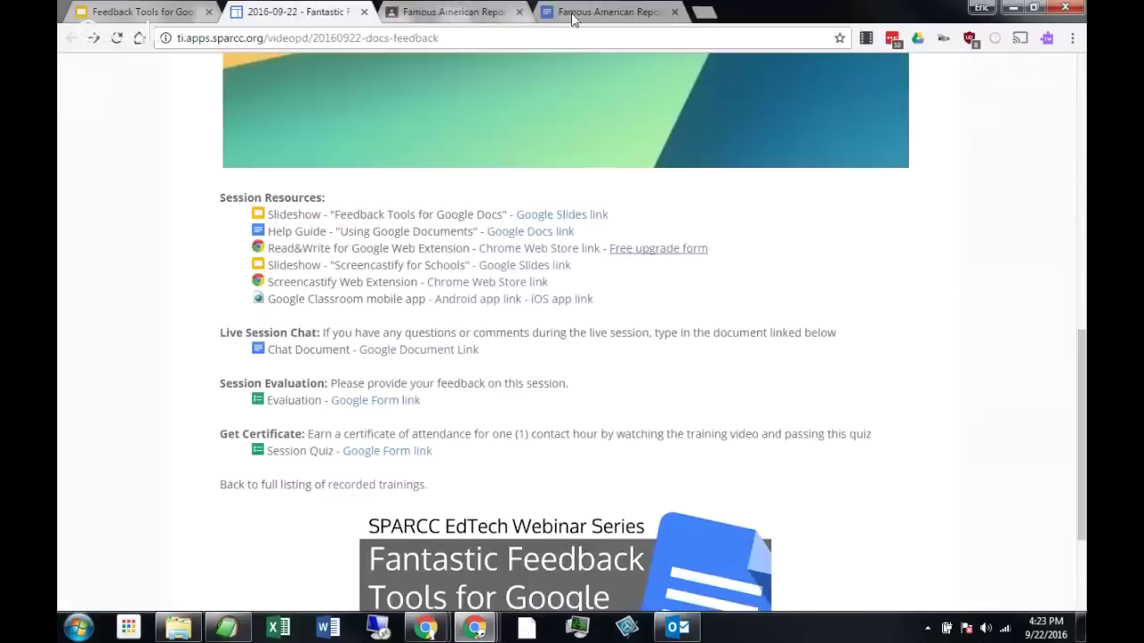
# Switch back to the Famous American Report tab showing its three comments.
pyautogui.click(598, 13)
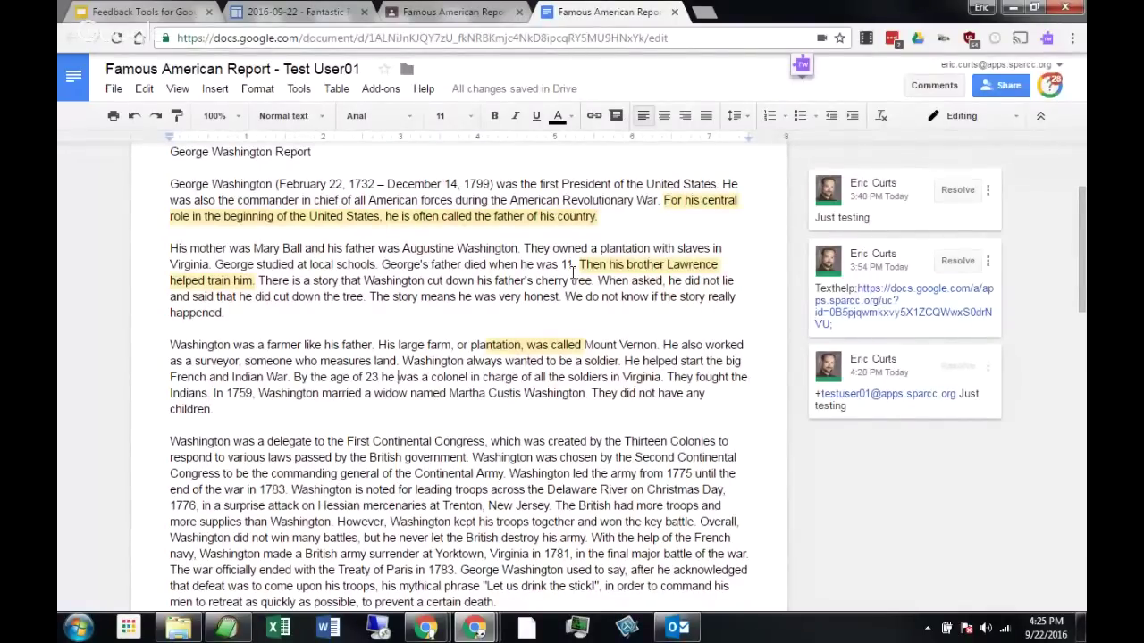
# From a new tab, reach My Drive via the G bookmarks and open Screencastify.
pyautogui.click(704, 12)
pyautogui.click(194, 72)
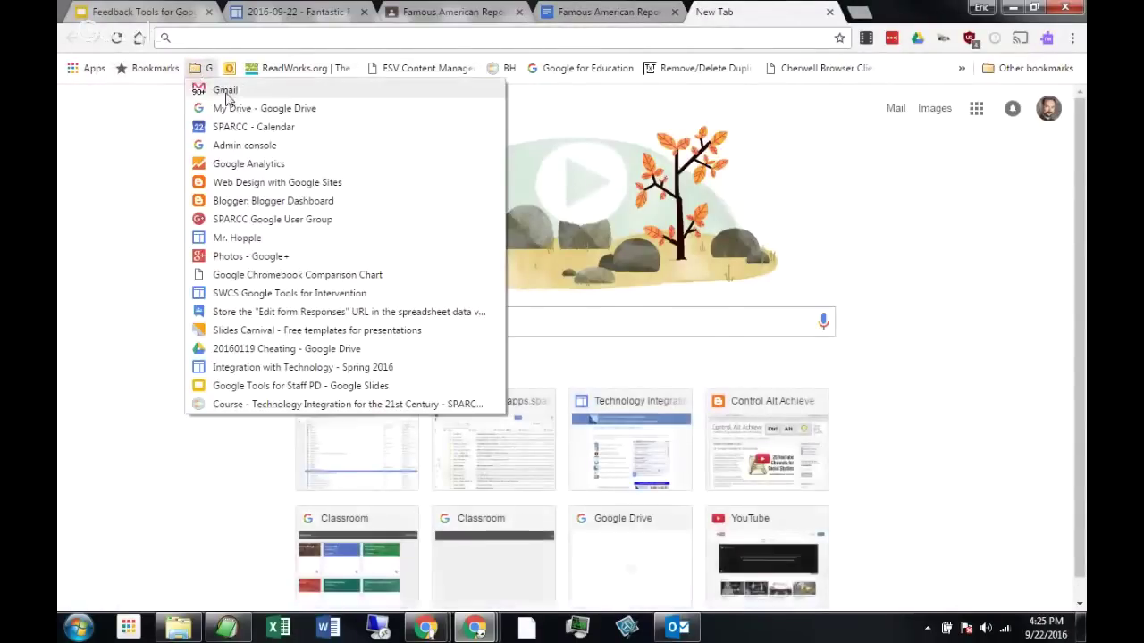
pyautogui.click(273, 111)
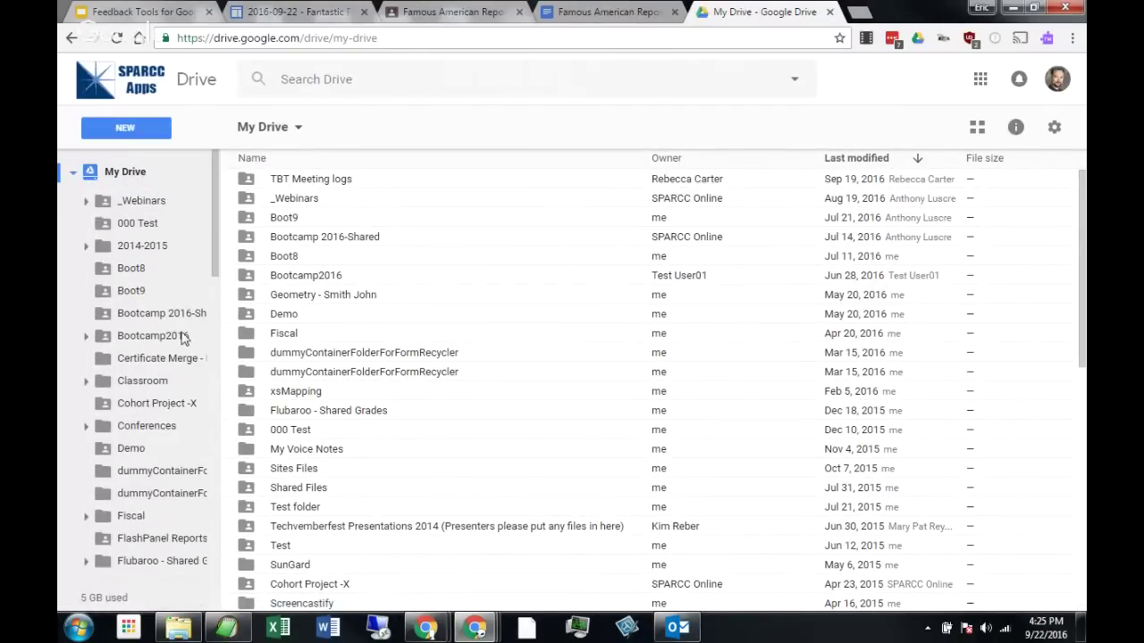
pyautogui.scroll(-5, 172, 341)
pyautogui.scroll(-2, 173, 340)
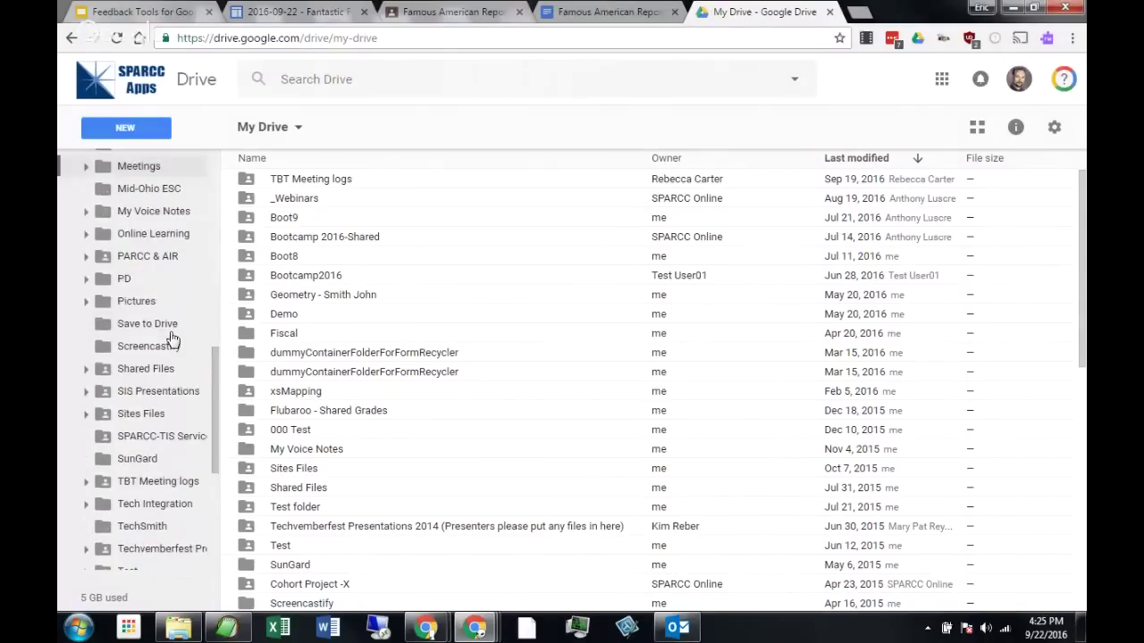
pyautogui.click(170, 348)
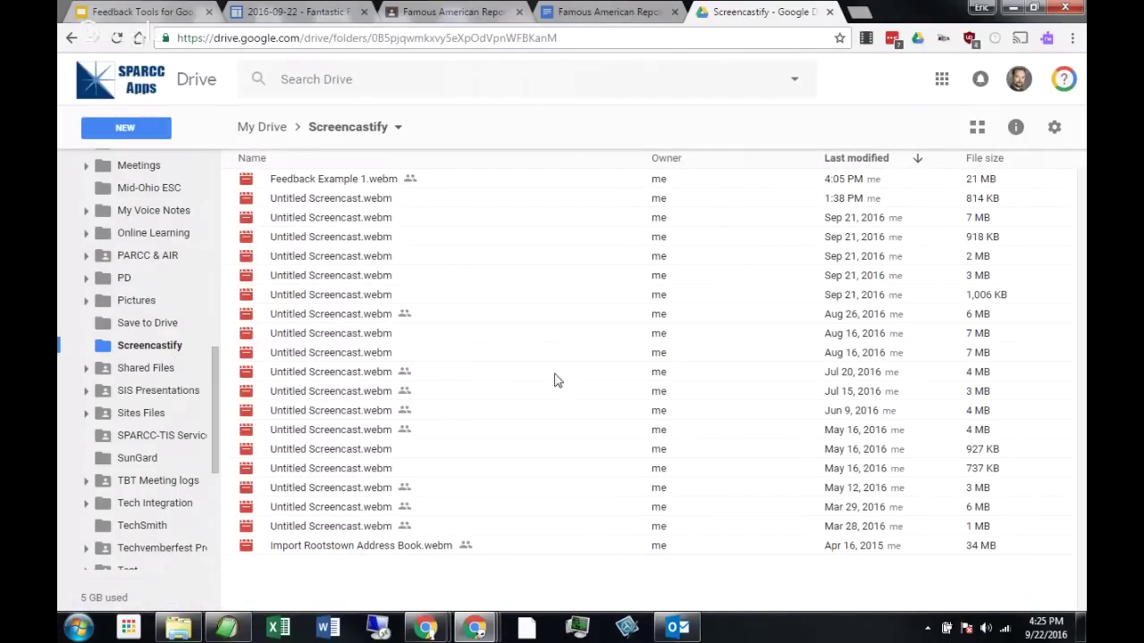
pyautogui.click(319, 184)
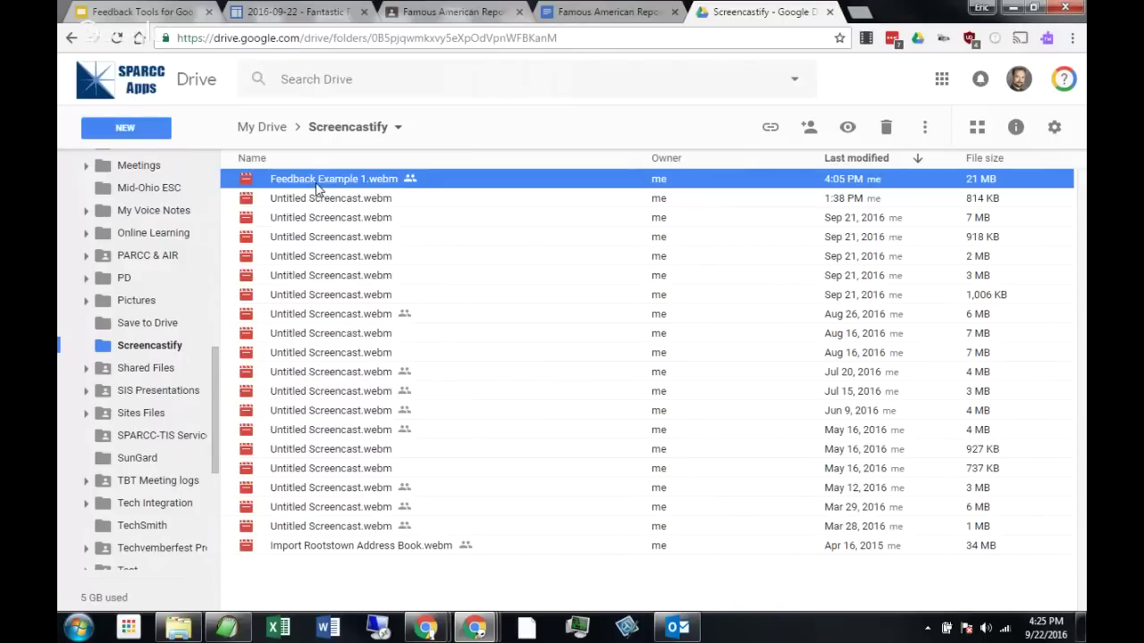
pyautogui.rightClick(317, 186)
pyautogui.click(299, 186)
pyautogui.click(814, 130)
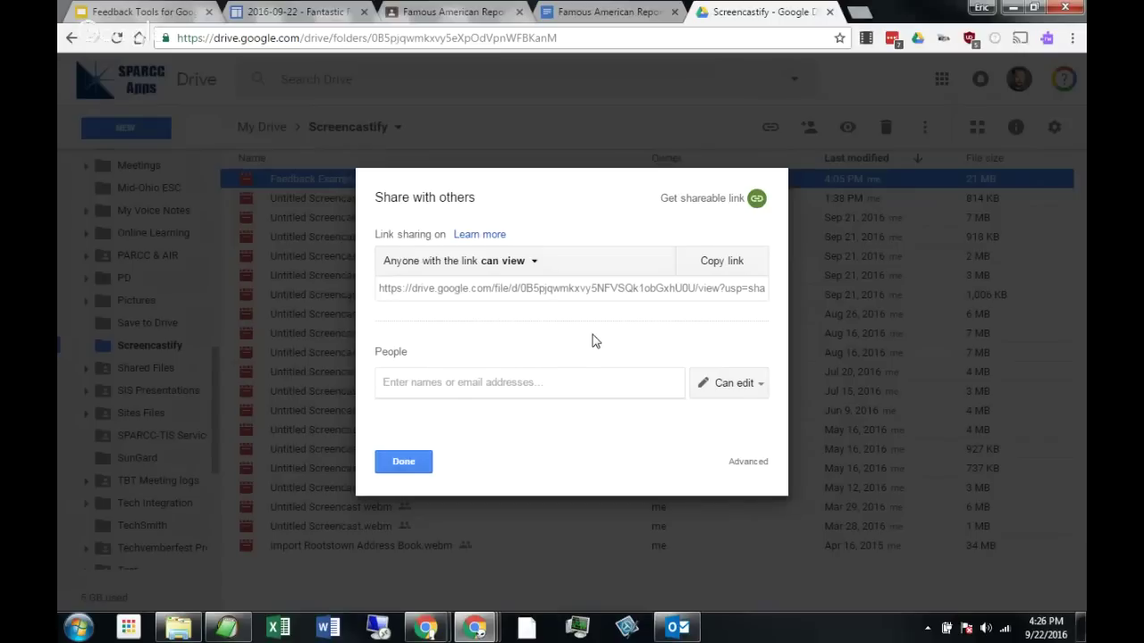
pyautogui.click(399, 465)
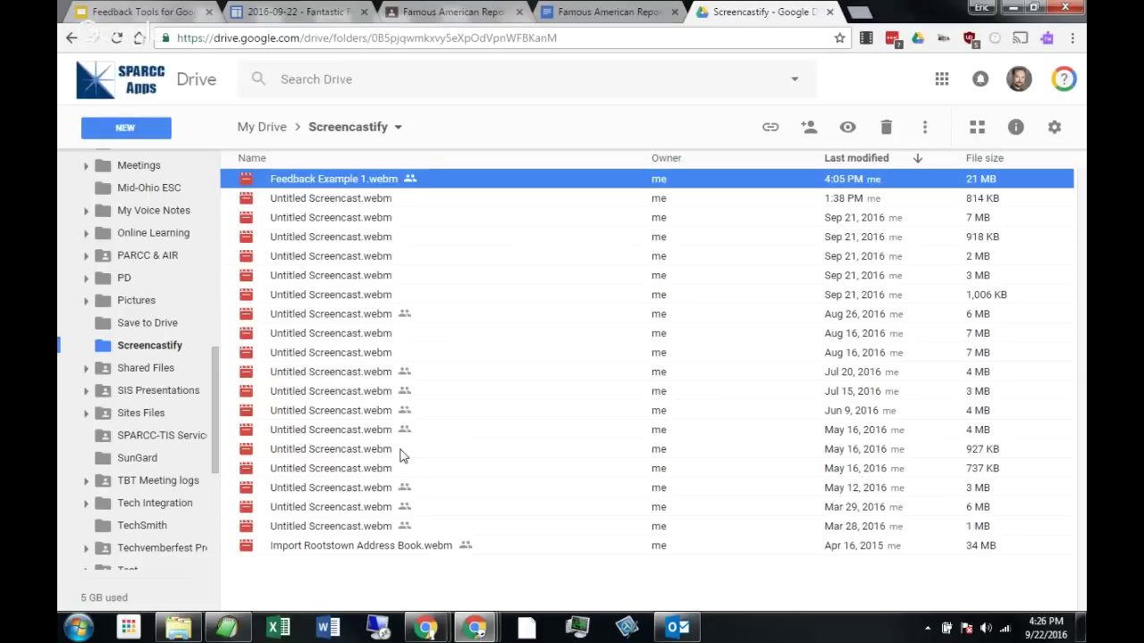
# Glance at the Feedback Tools contact slide, then switch back to the Famous American Report.
pyautogui.click(164, 16)
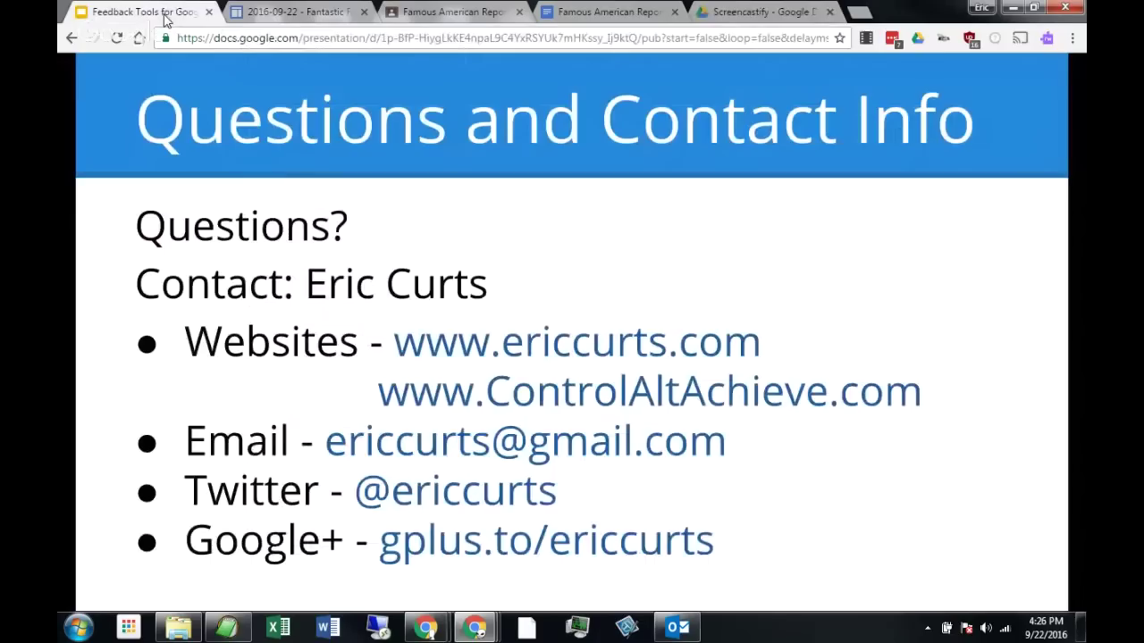
pyautogui.click(608, 15)
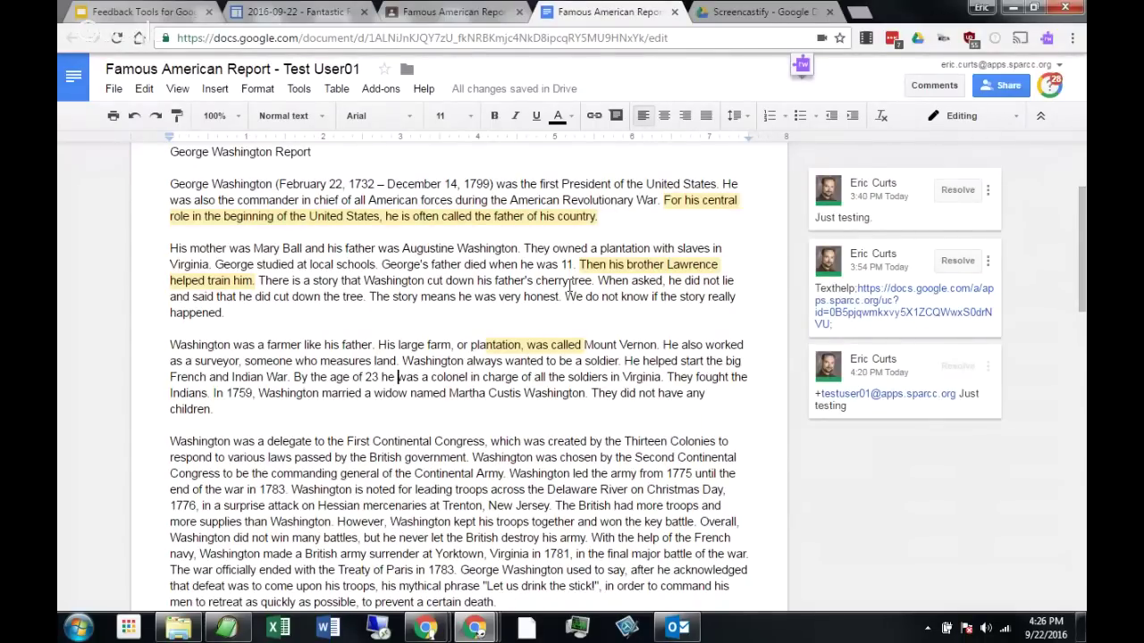
pyautogui.scroll(1, 525, 284)
pyautogui.scroll(2, 524, 284)
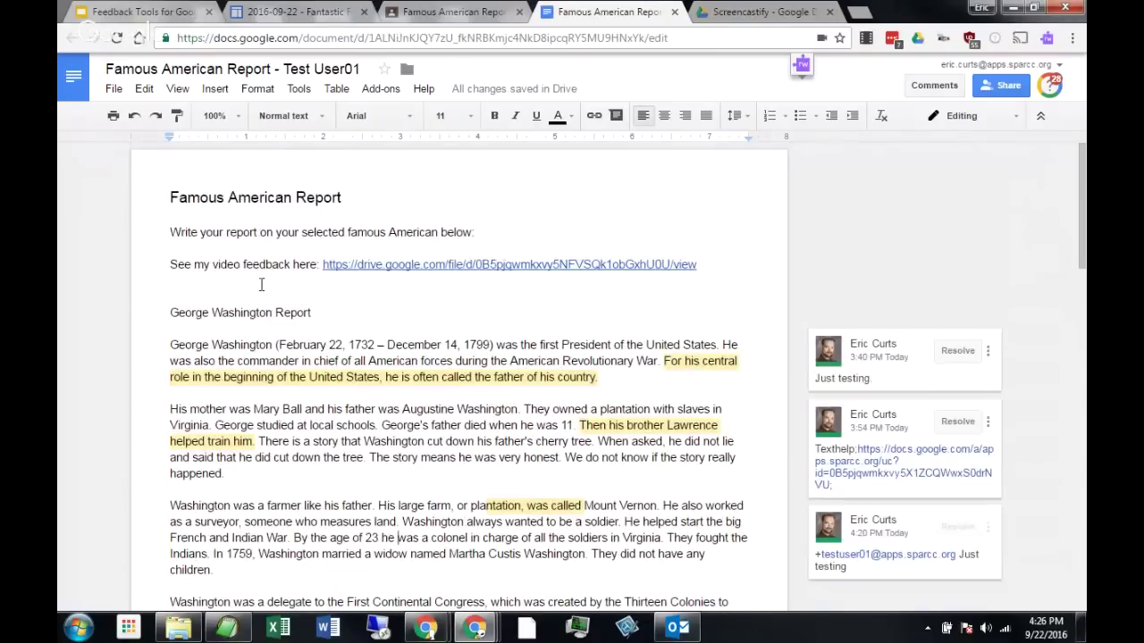
pyautogui.click(249, 266)
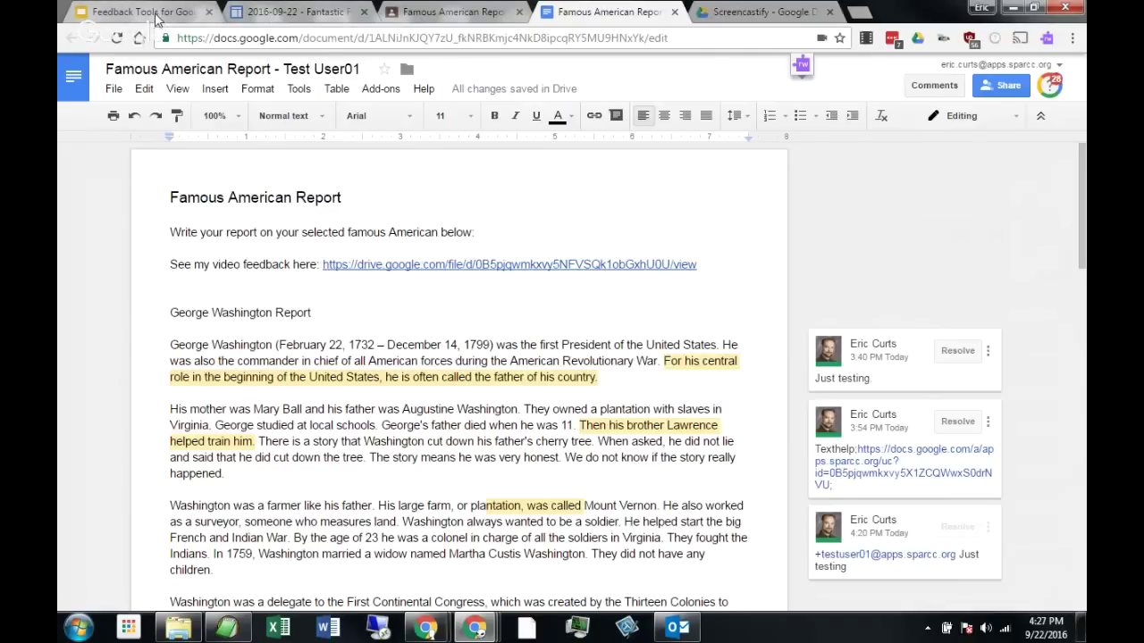
# Bring up the Fantastic Feedback webinar page and scroll back to its top.
pyautogui.click(257, 10)
pyautogui.scroll(10, 221, 348)
pyautogui.scroll(3, 221, 342)
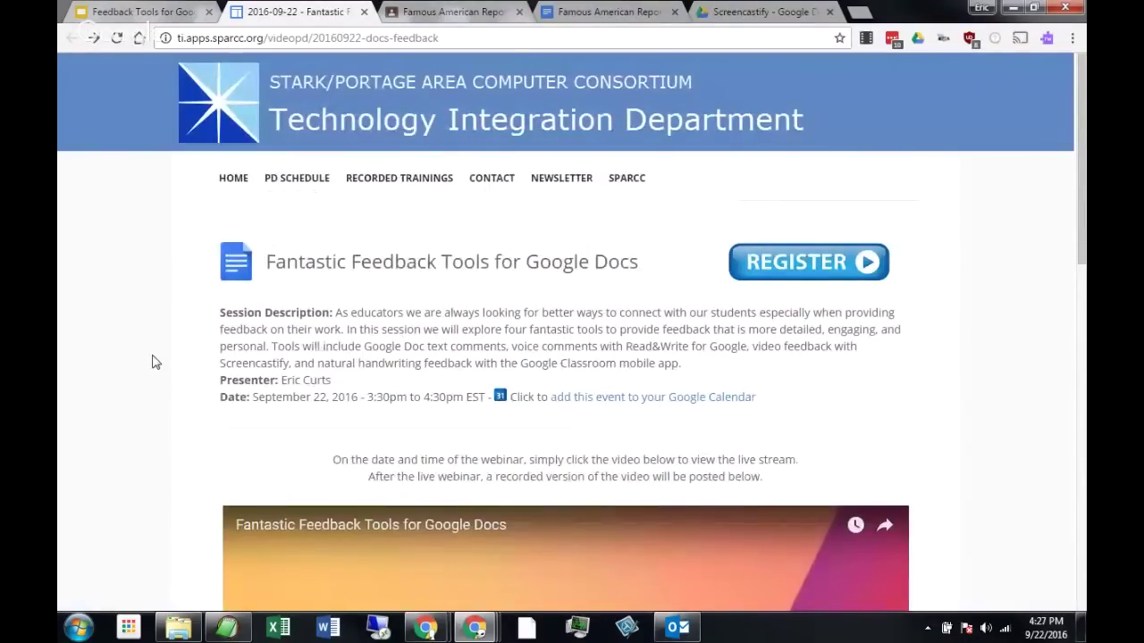
# Advance the Feedback Tools slides to the session resources slide, then show the 2016-09-22 webinar page.
pyautogui.click(134, 11)
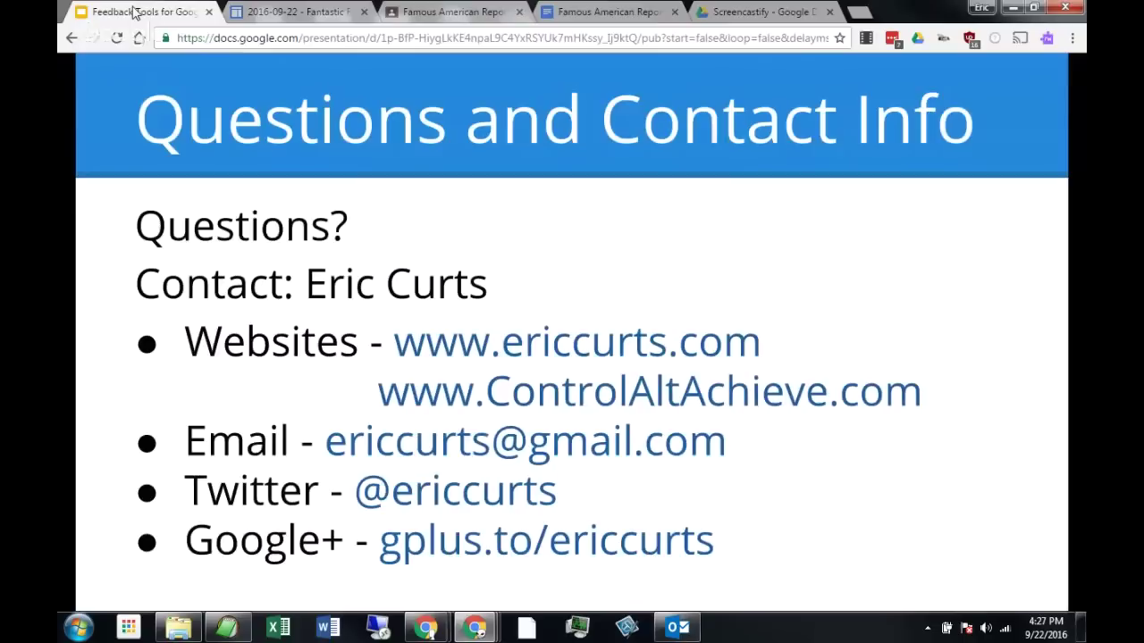
pyautogui.click(886, 261)
pyautogui.click(885, 261)
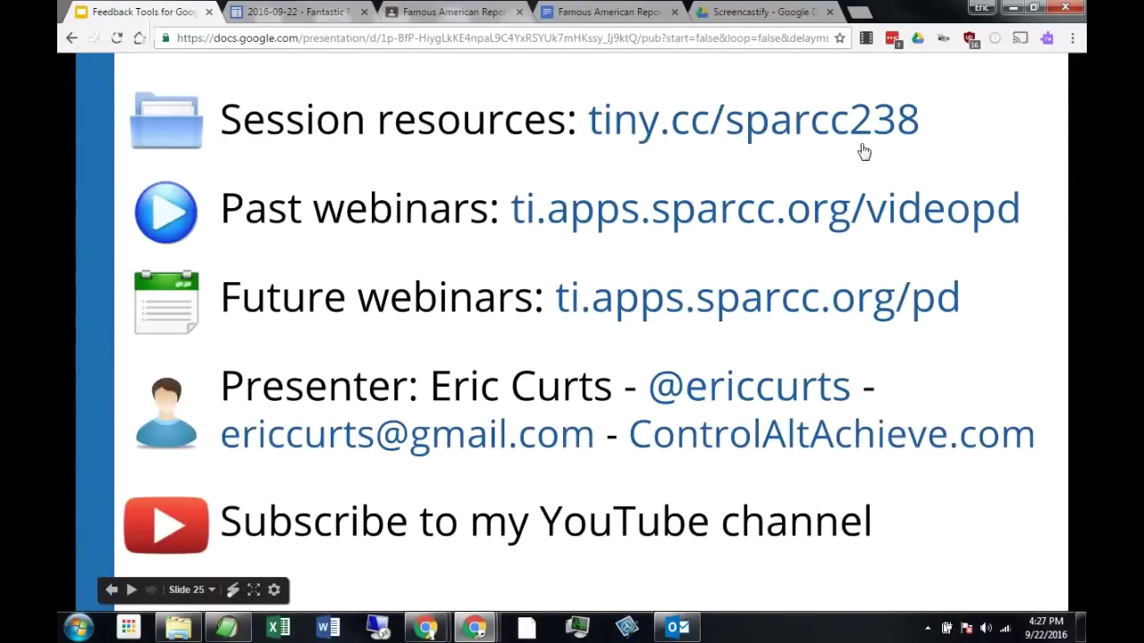
pyautogui.click(300, 18)
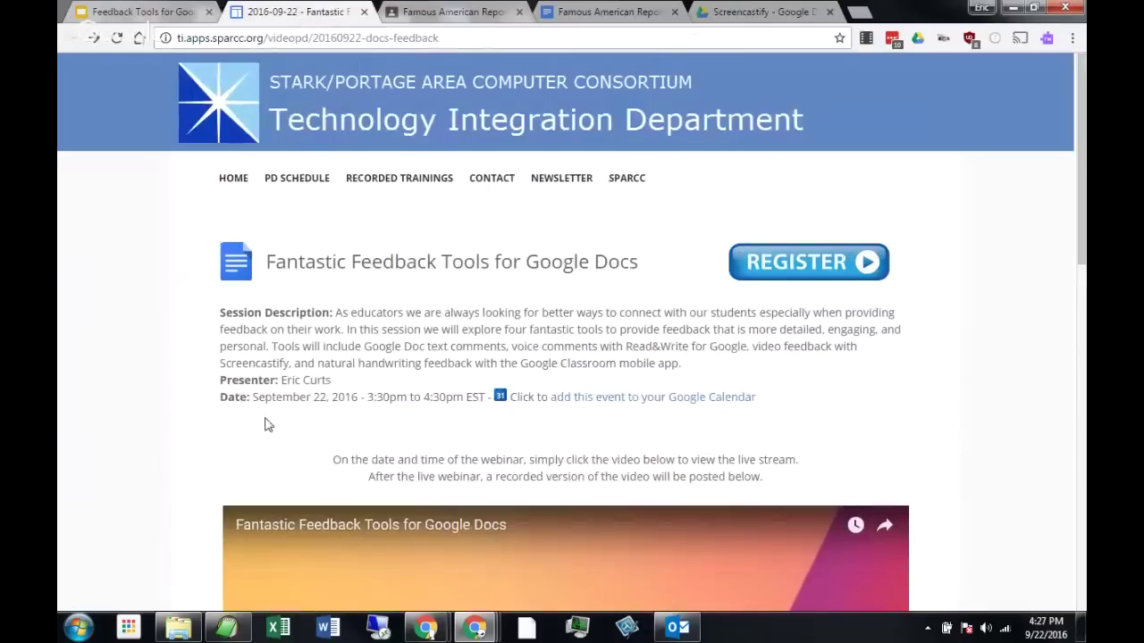
# Scroll through the webinar event page's session description and back up.
pyautogui.scroll(-7, 265, 424)
pyautogui.scroll(-3, 279, 391)
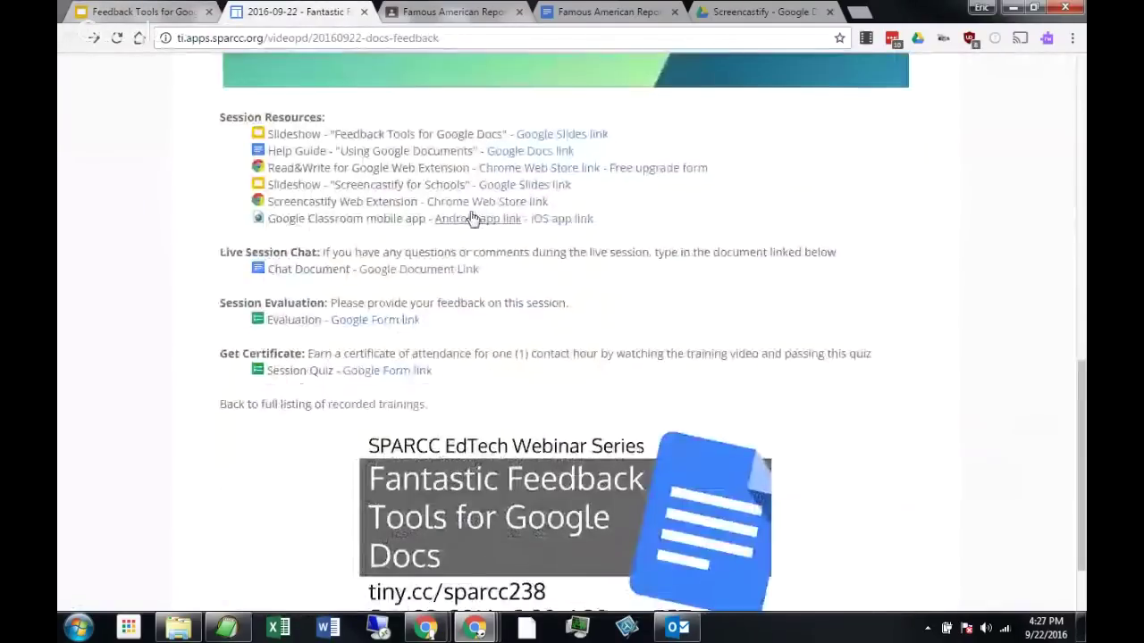
pyautogui.scroll(-1, 474, 252)
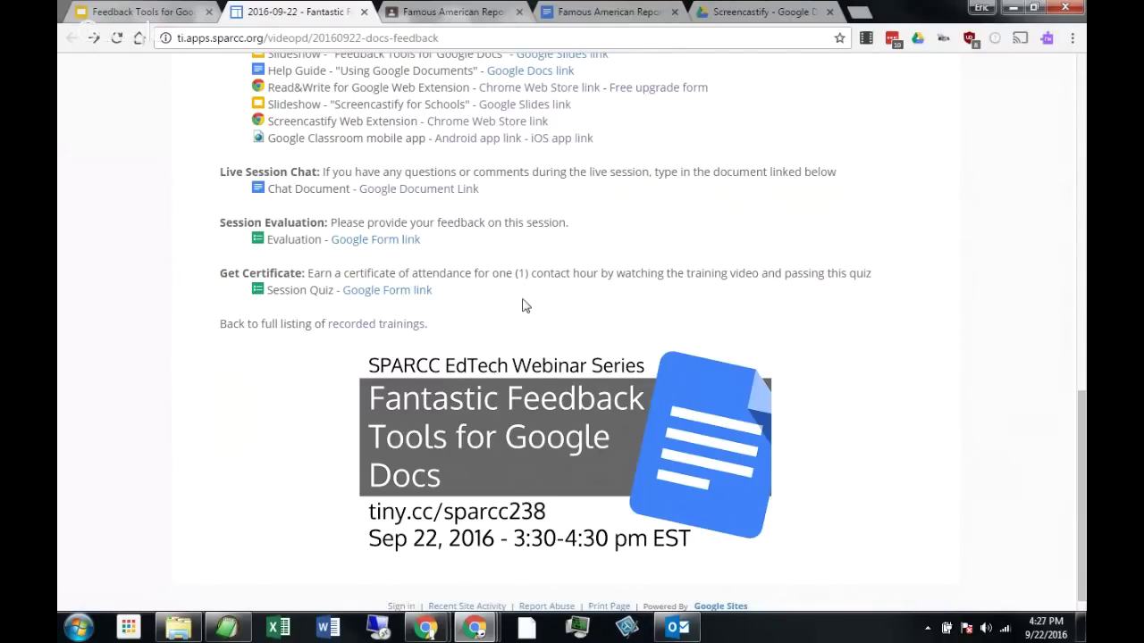
pyautogui.scroll(10, 490, 309)
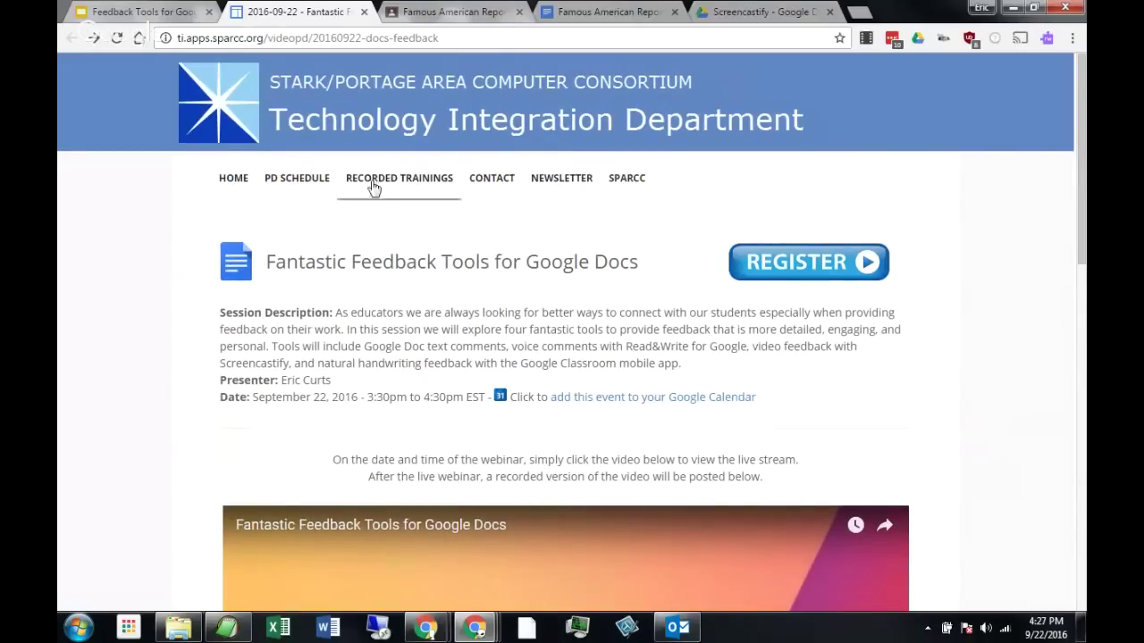
# Browse the Recorded Trainings and Meetings page and the PD Schedule page.
pyautogui.click(376, 182)
pyautogui.scroll(-6, 413, 281)
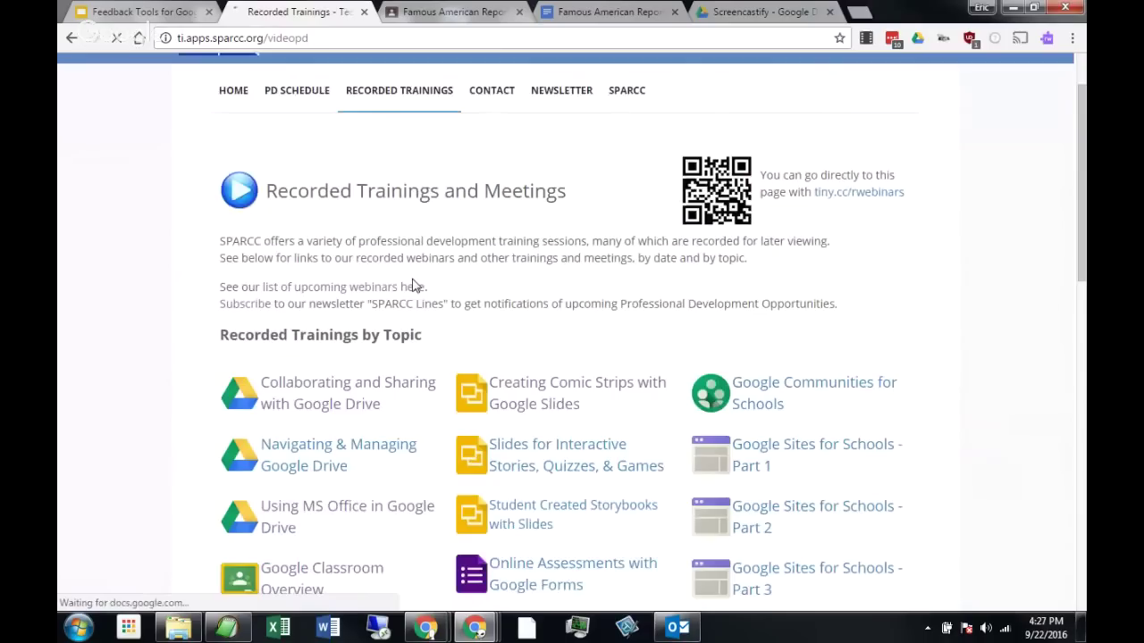
pyautogui.scroll(6, 413, 281)
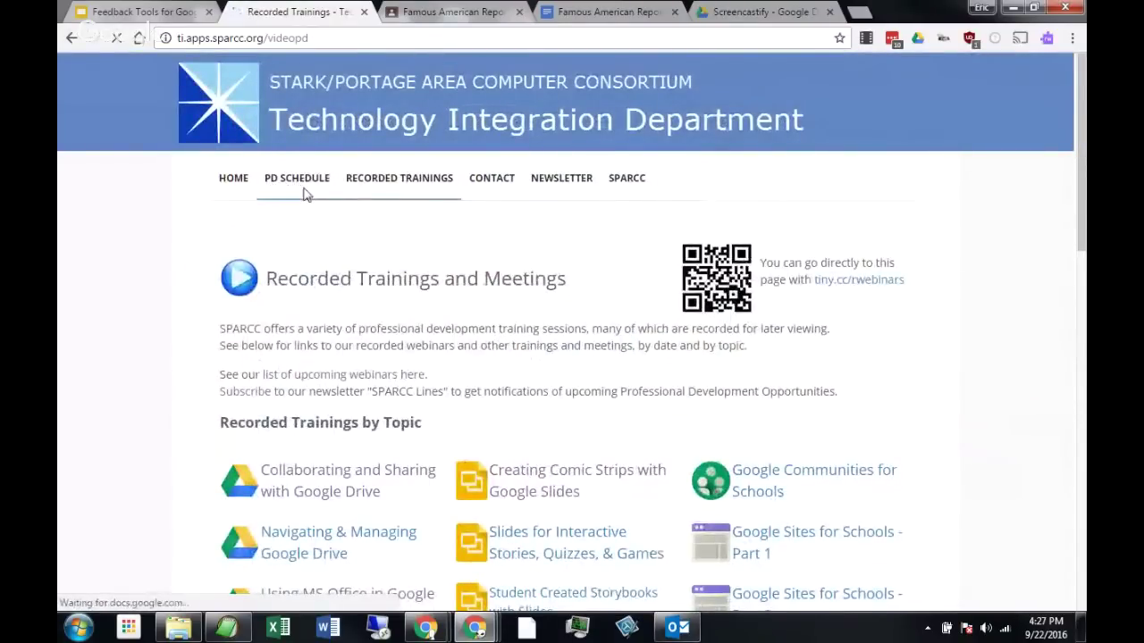
pyautogui.click(299, 178)
pyautogui.scroll(-3, 312, 278)
pyautogui.scroll(-3, 227, 327)
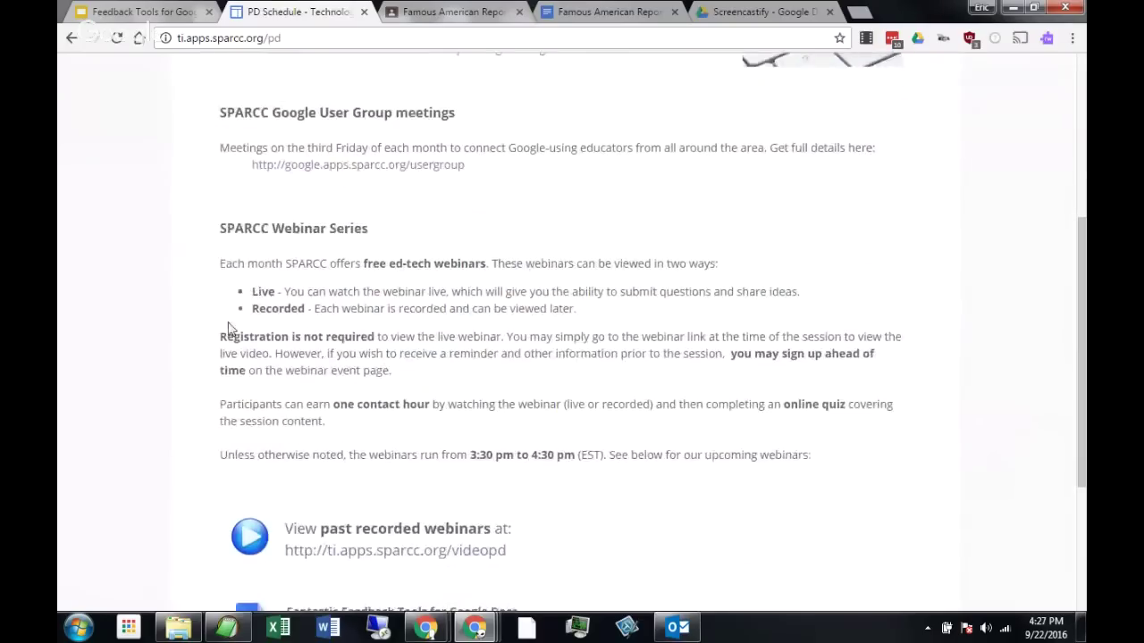
pyautogui.scroll(6, 227, 327)
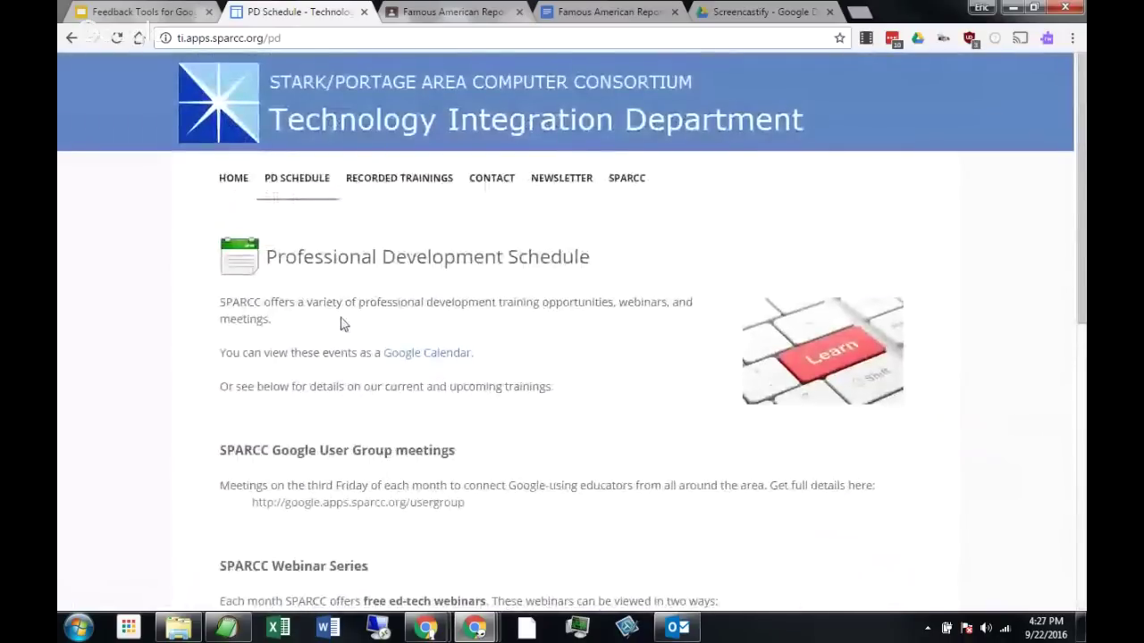
# View the Sparcc Lines newsletter and Contact Us pages, then return to the final resources slide.
pyautogui.click(548, 189)
pyautogui.scroll(-1, 533, 376)
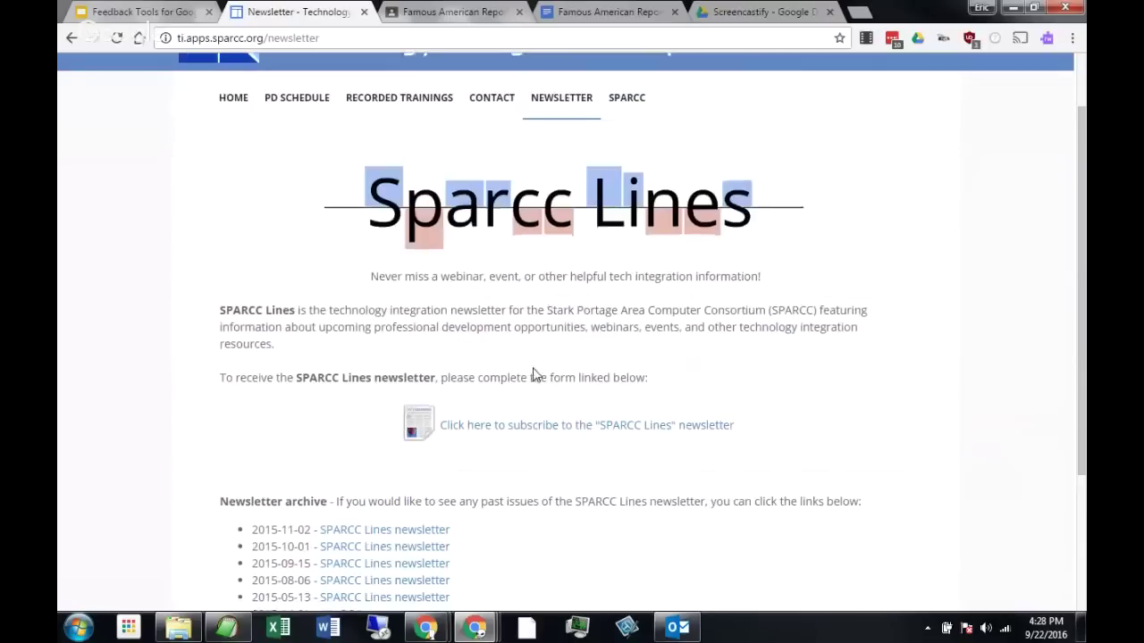
pyautogui.scroll(1, 527, 420)
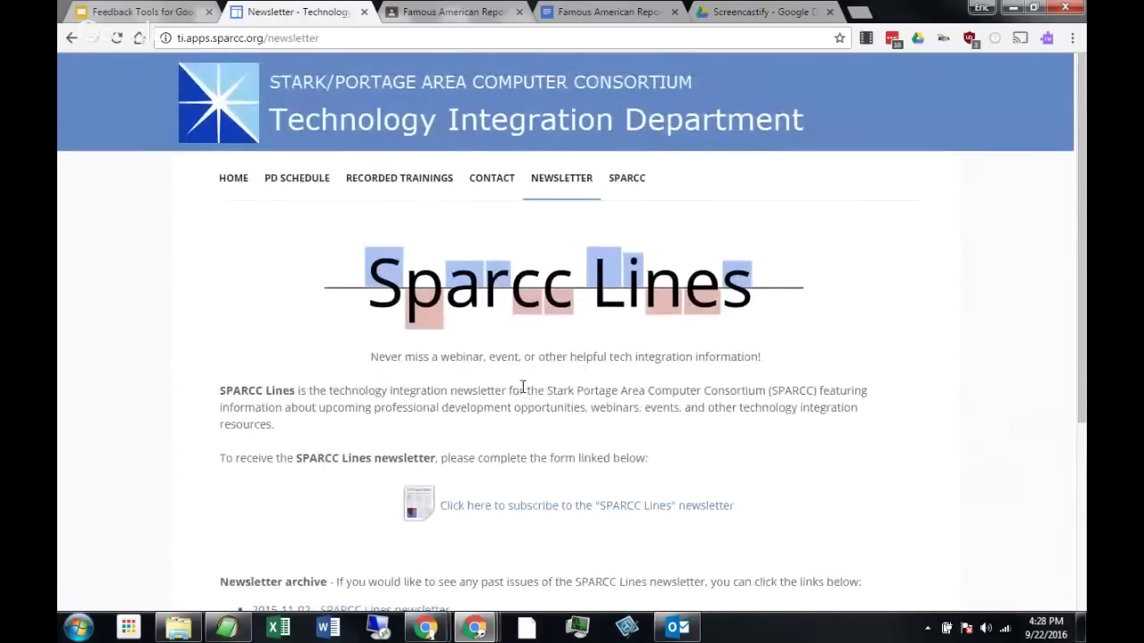
pyautogui.click(499, 183)
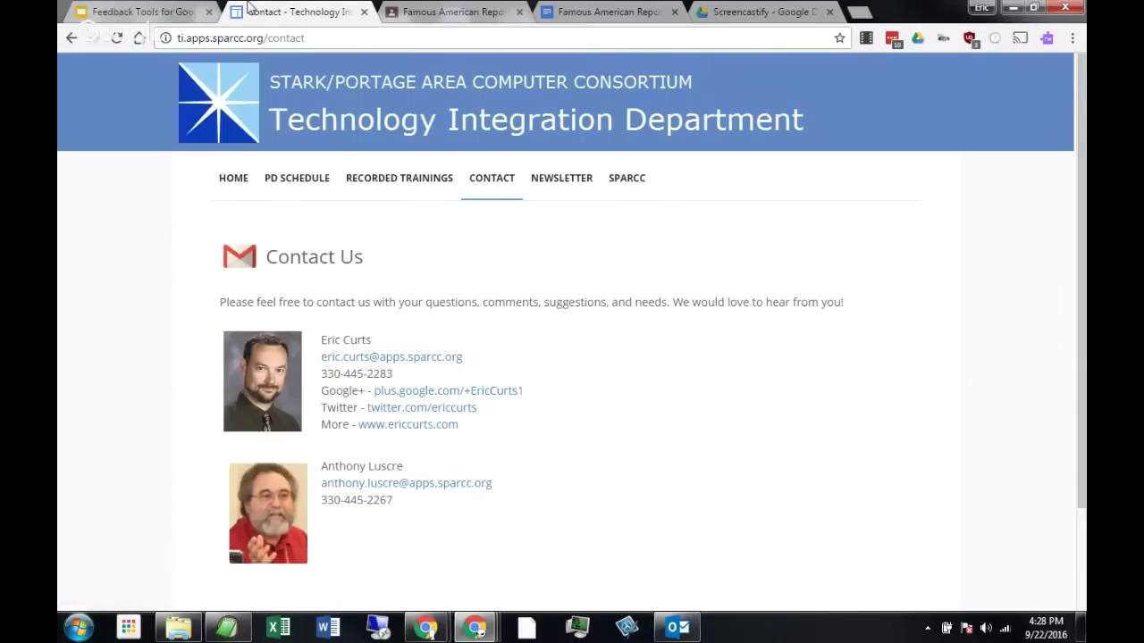
pyautogui.click(126, 14)
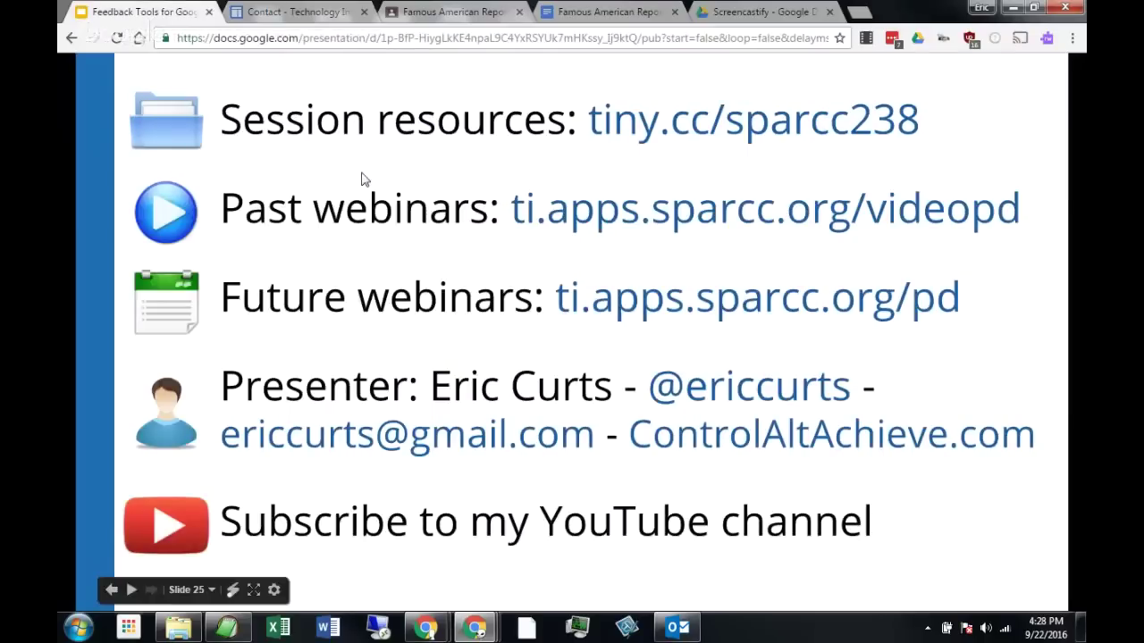